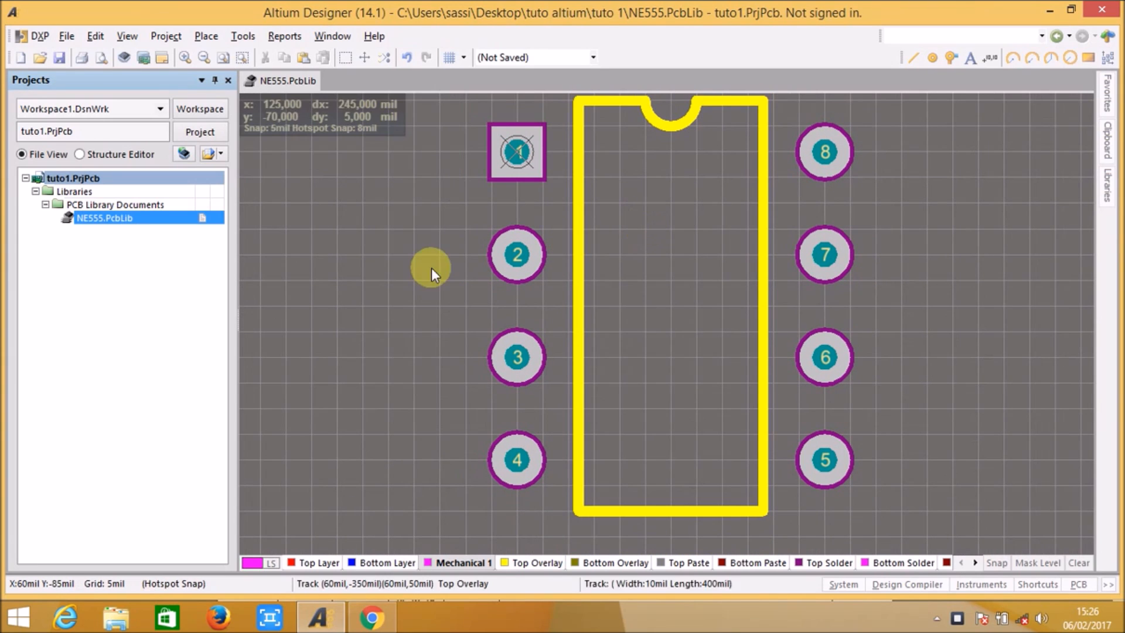
right_click_drag(401, 269, 383, 284)
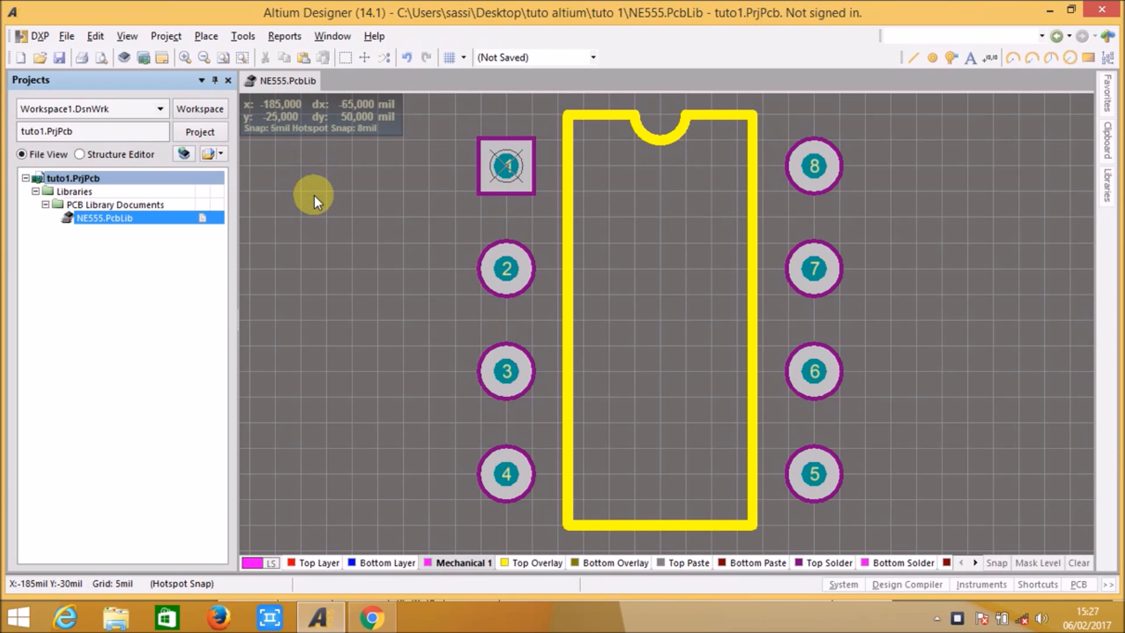
left_click(308, 235)
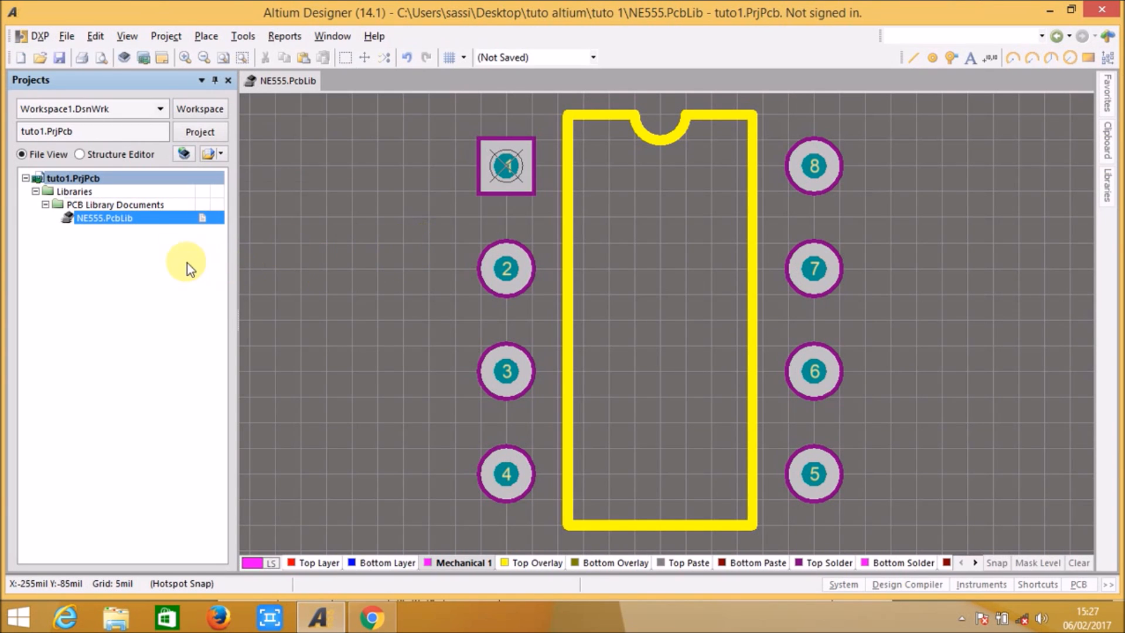
left_click(65, 52)
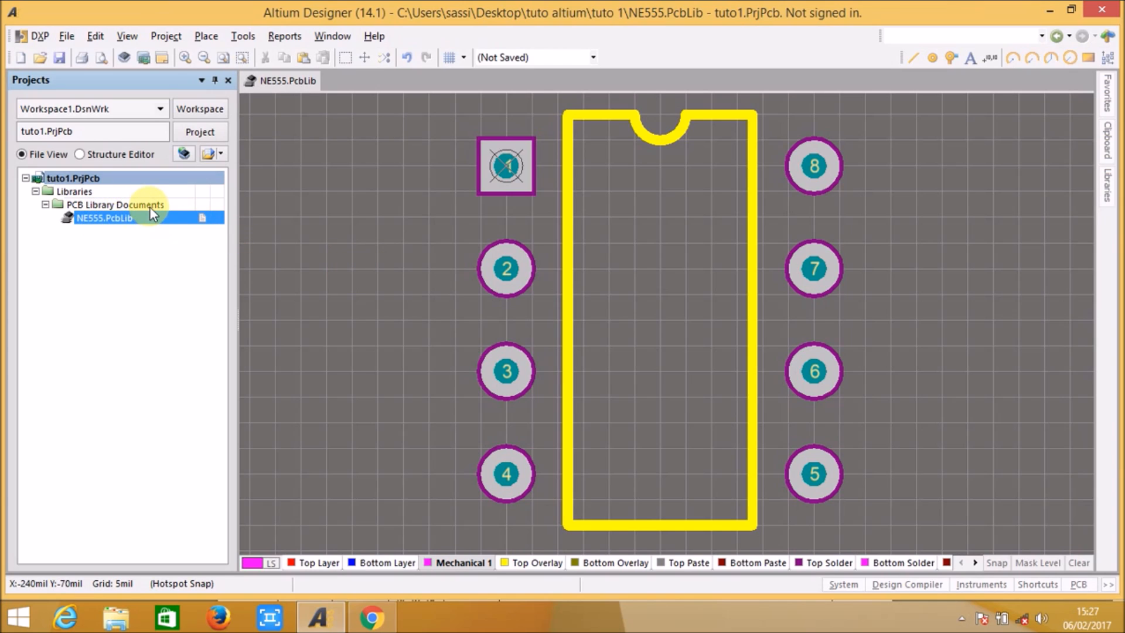
Step: Add a new schematic library to the tuto1.PrjPcb project
right_click(82, 178)
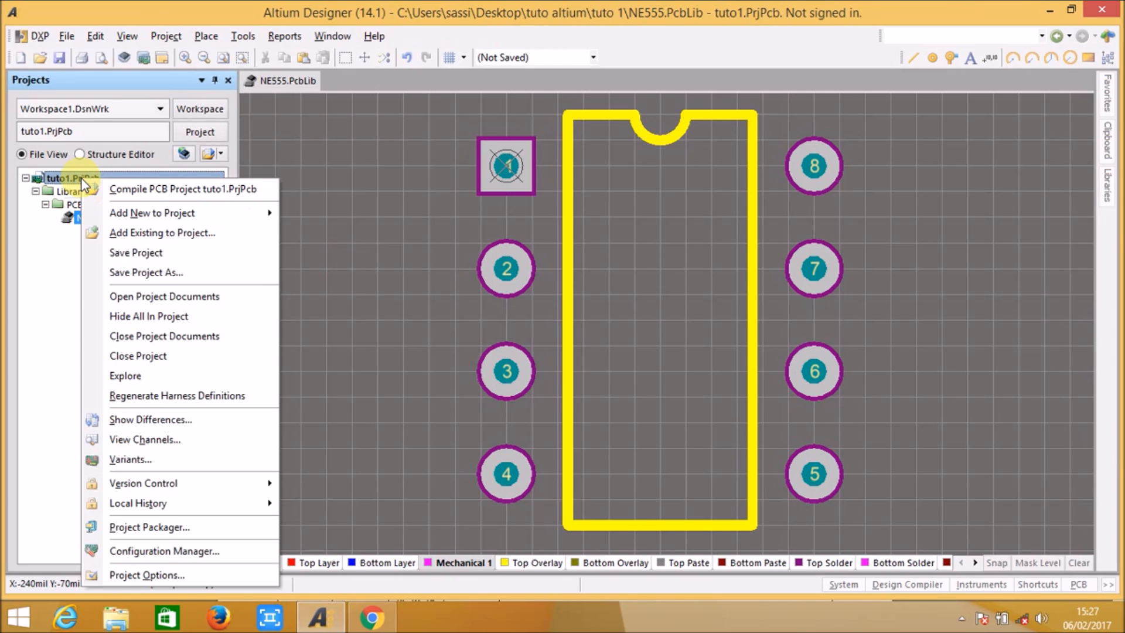
mouse_move(100, 208)
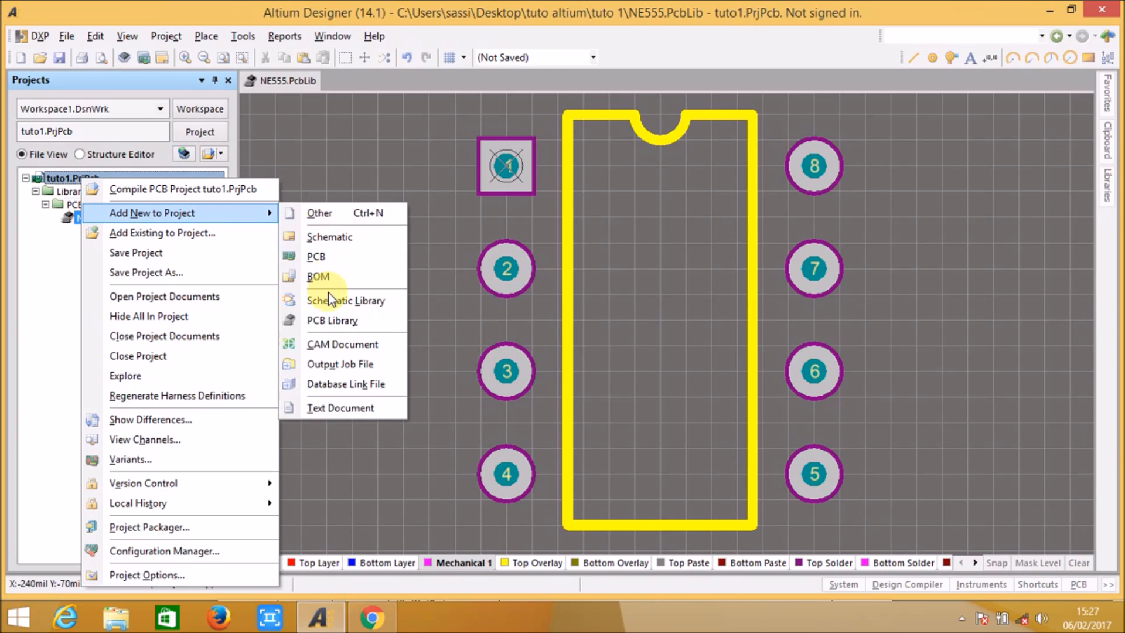
left_click(360, 302)
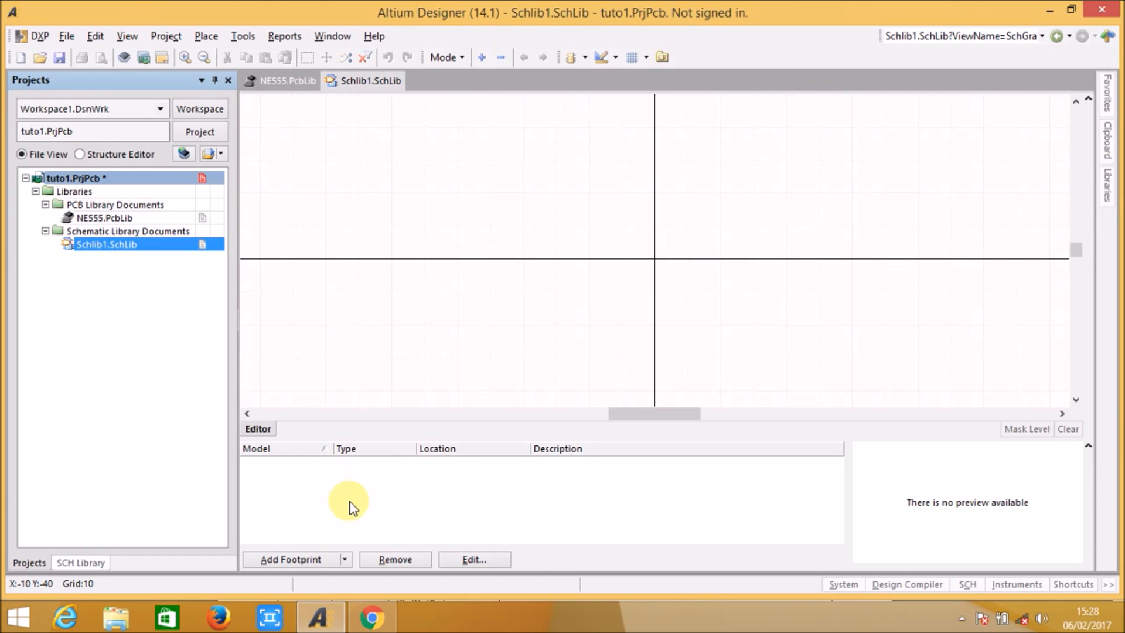
left_click(345, 559)
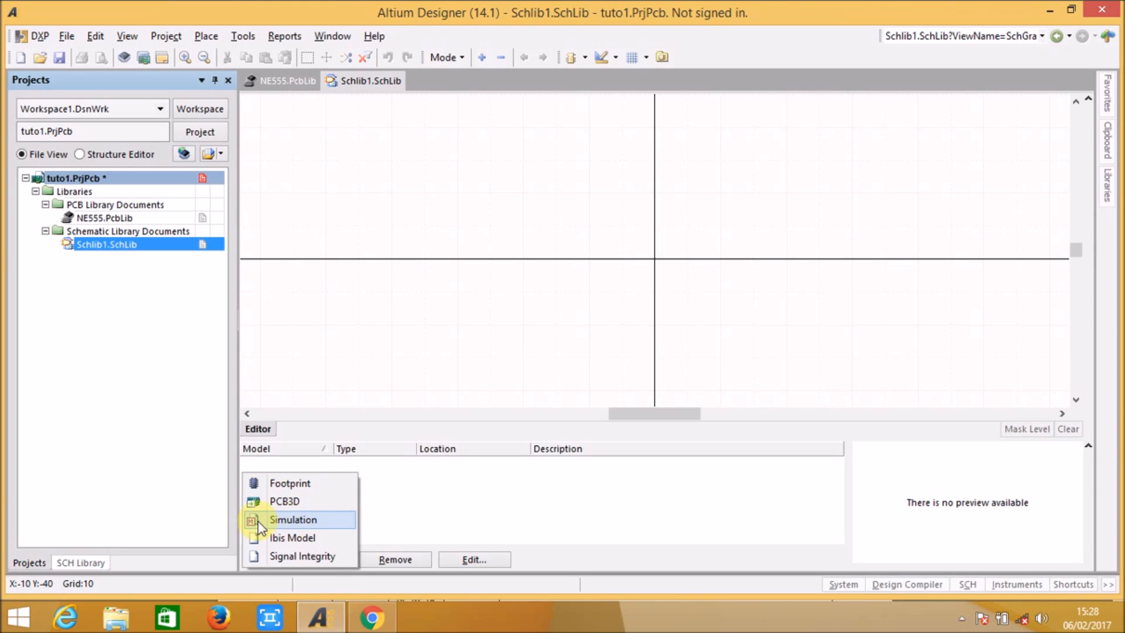
left_click(400, 519)
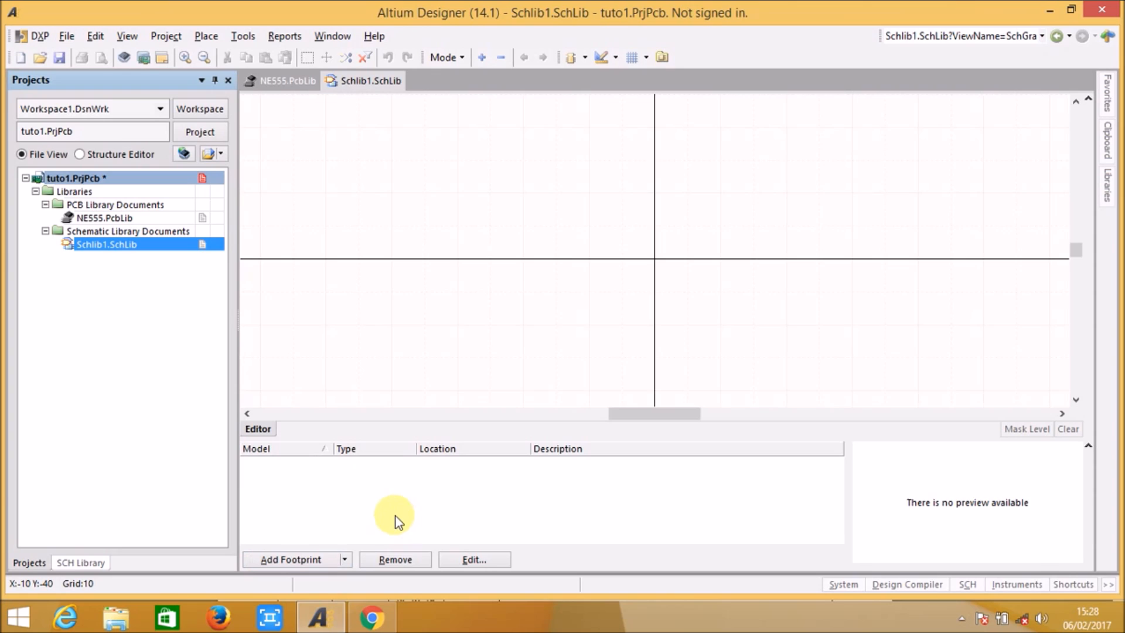
Step: Save the new schematic library as NE555 in the tuto 1 folder, replacing the existing NE555.SchLib file
left_click(64, 58)
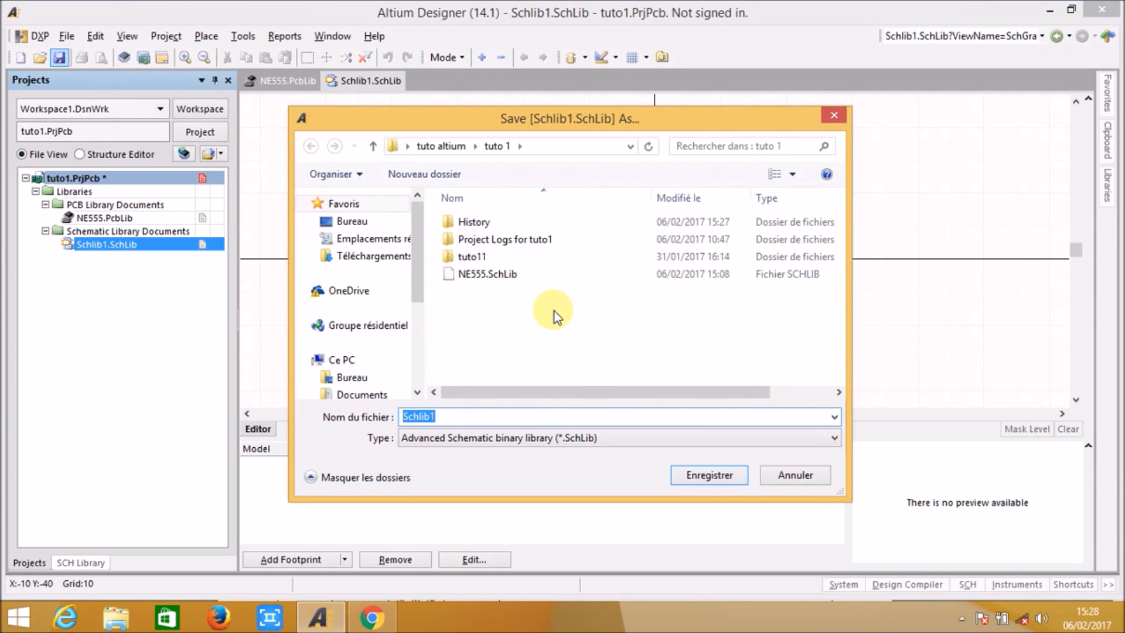
left_click(490, 271)
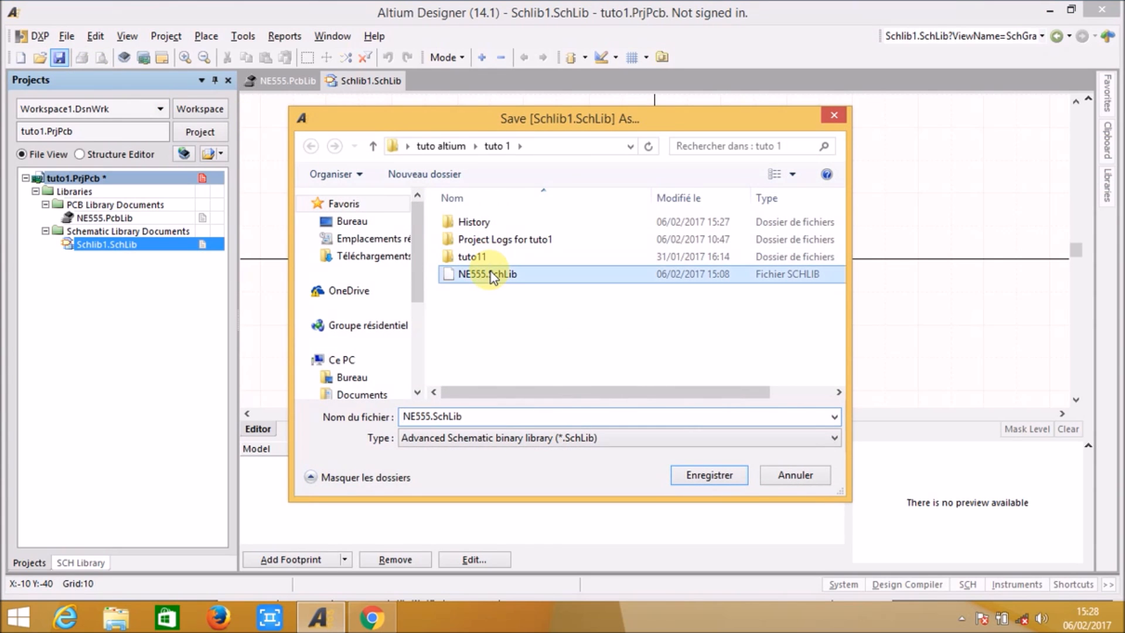
double_click(478, 420)
left_click(488, 420)
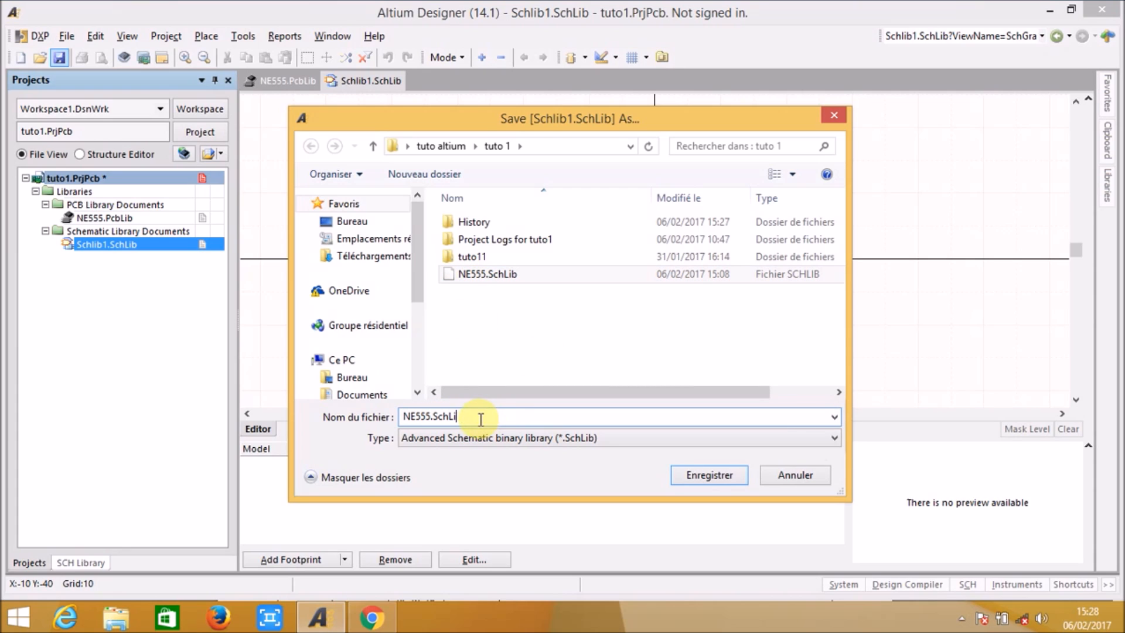
key("BackSpace")
key("BackSpace")
key("BackSpace")
key("BackSpace")
key("BackSpace")
key("BackSpace")
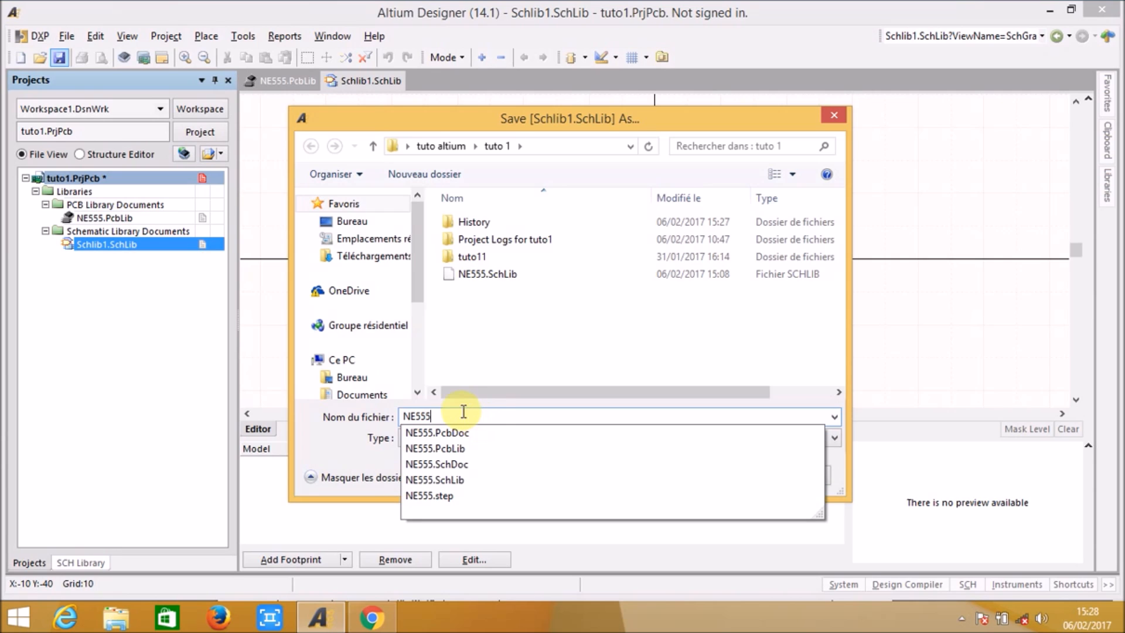
left_click(579, 324)
left_click(700, 473)
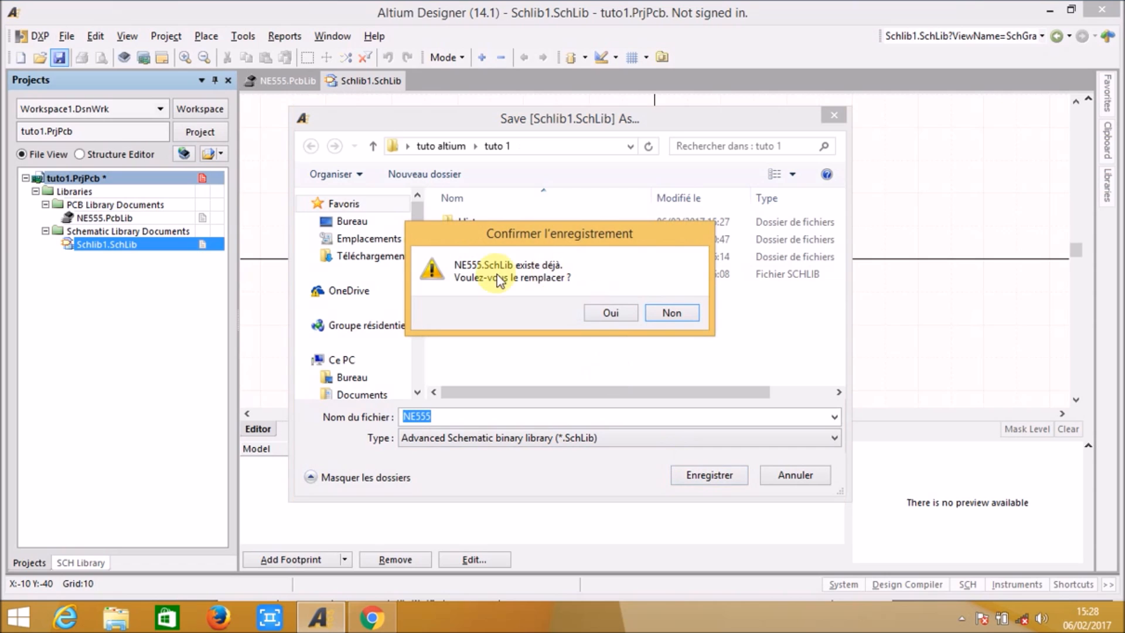
left_click(611, 314)
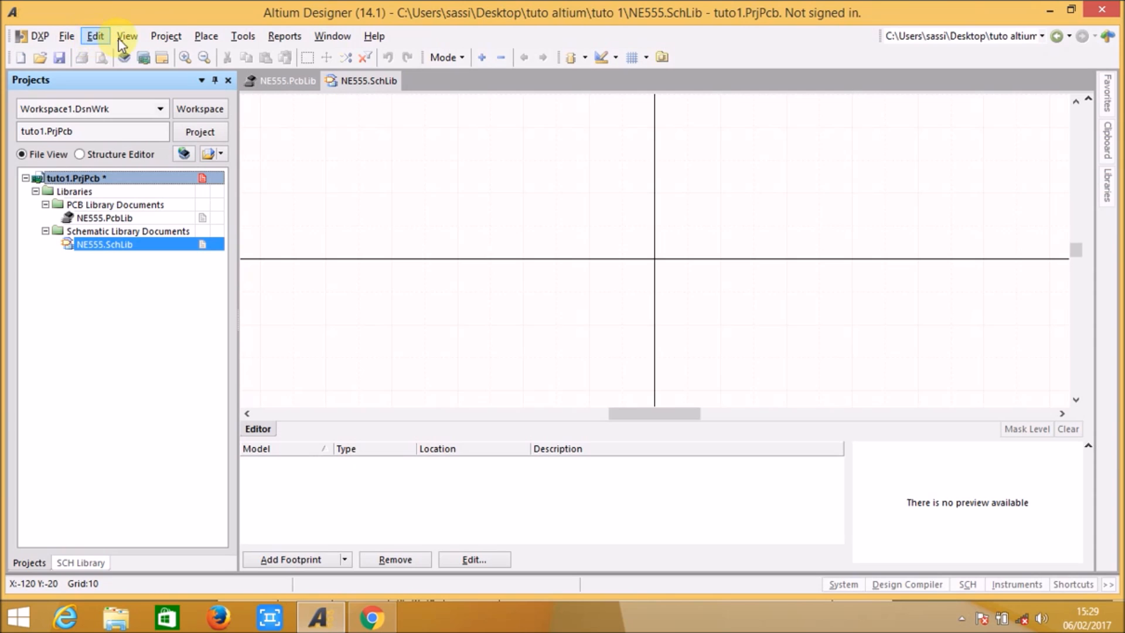
Step: Draw one rectangle about 60 by 70 units around the origin as the NE555 symbol body
left_click(195, 39)
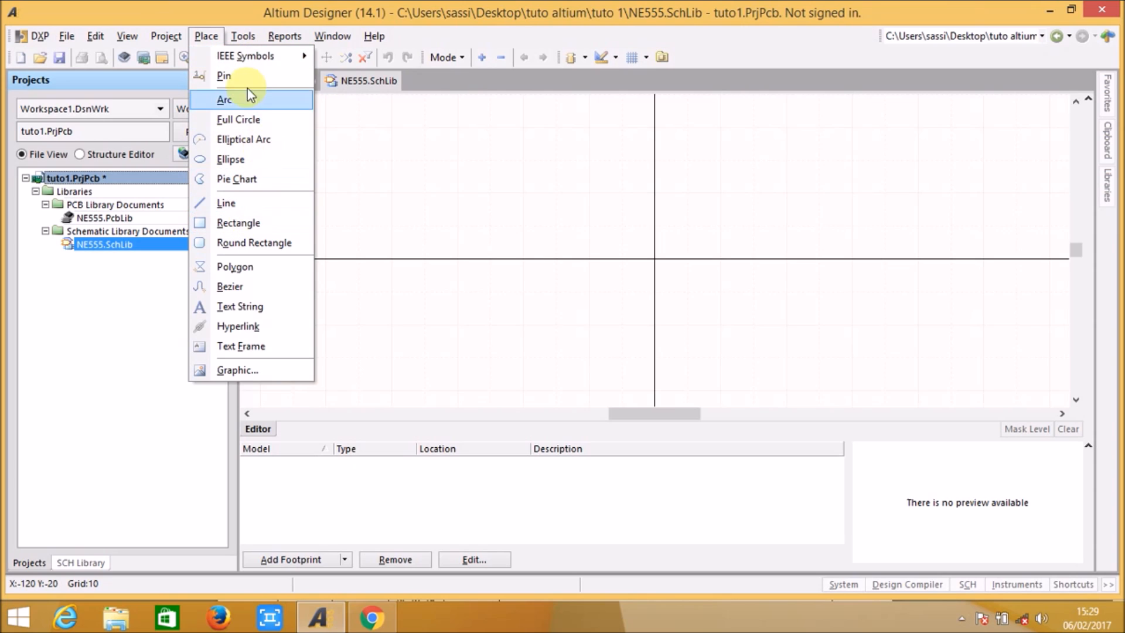
left_click(201, 36)
left_click(202, 35)
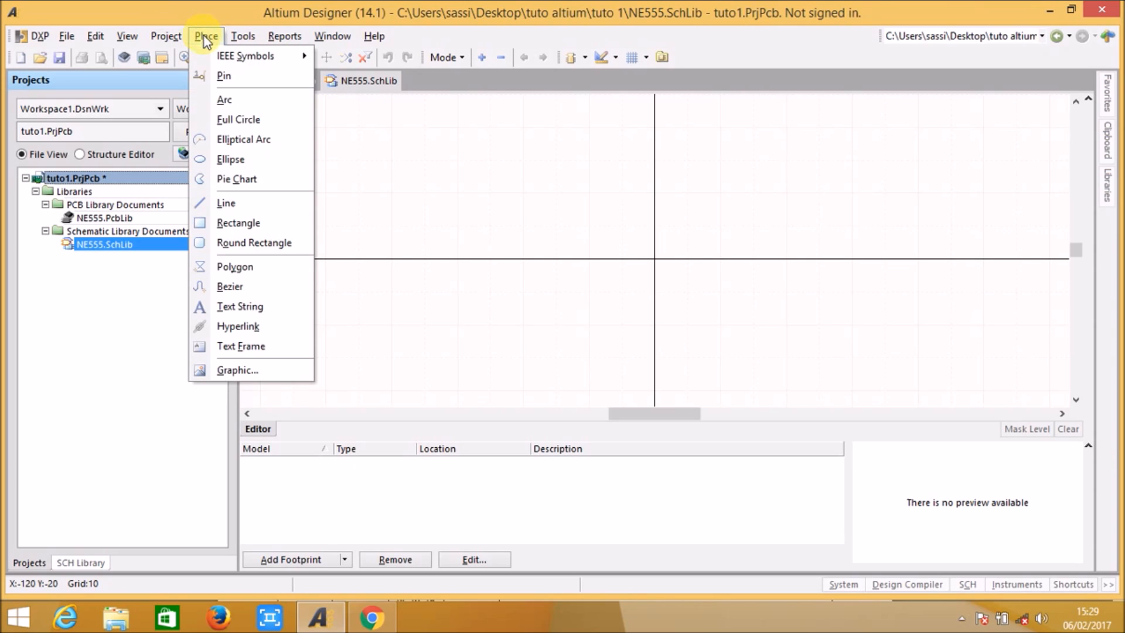
left_click(228, 222)
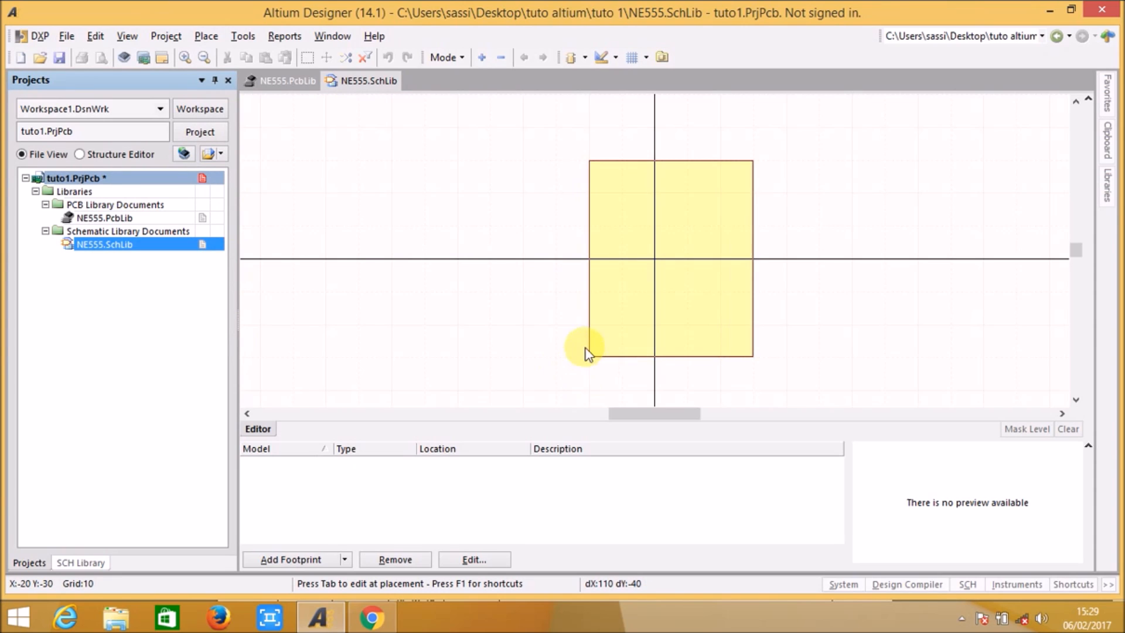
left_click(589, 324)
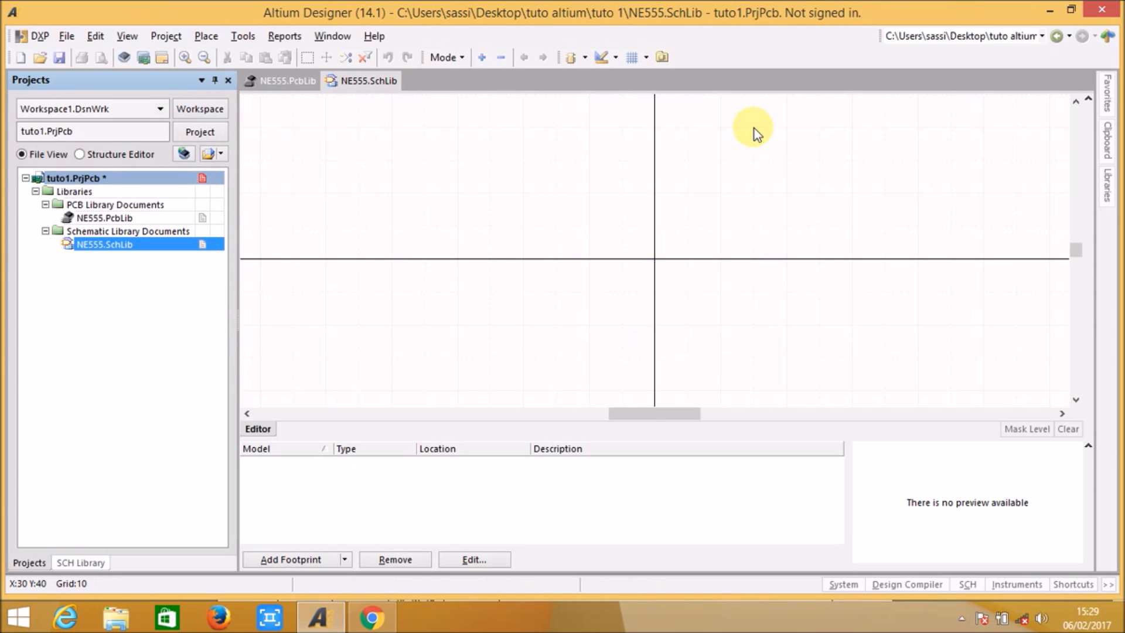
left_click(785, 112)
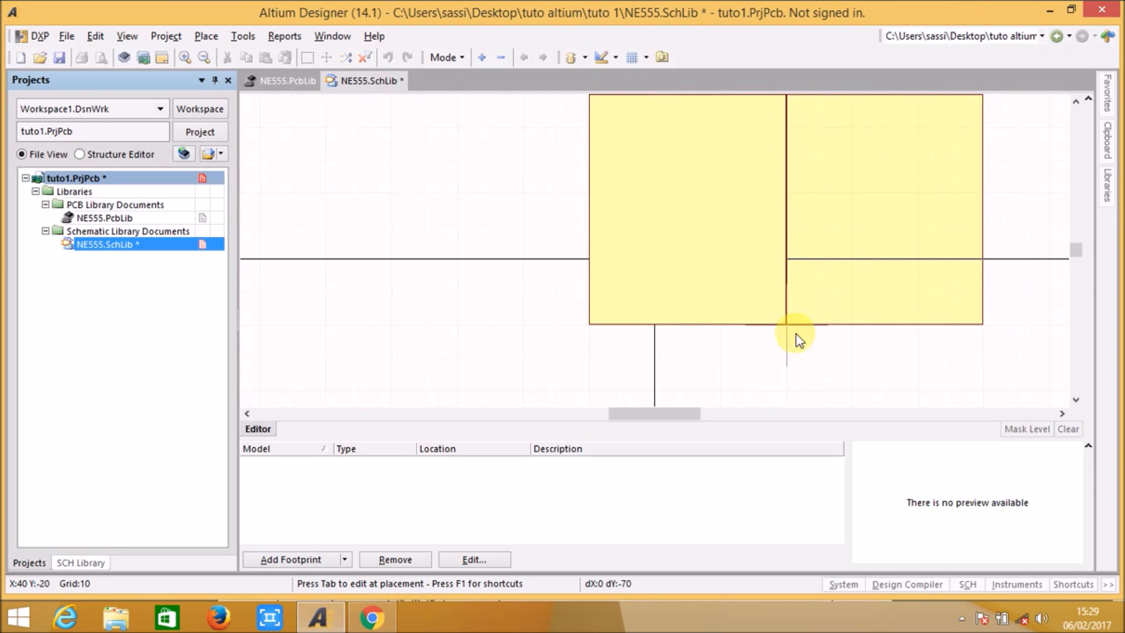
right_click(820, 342)
Step: Move the symbol body rectangle so that it is centred horizontally on the origin, with its top edge 30 units above it
right_click_drag(826, 294, 768, 302)
left_click(645, 259)
left_click_drag(647, 244, 608, 281)
right_click_drag(778, 290, 835, 231)
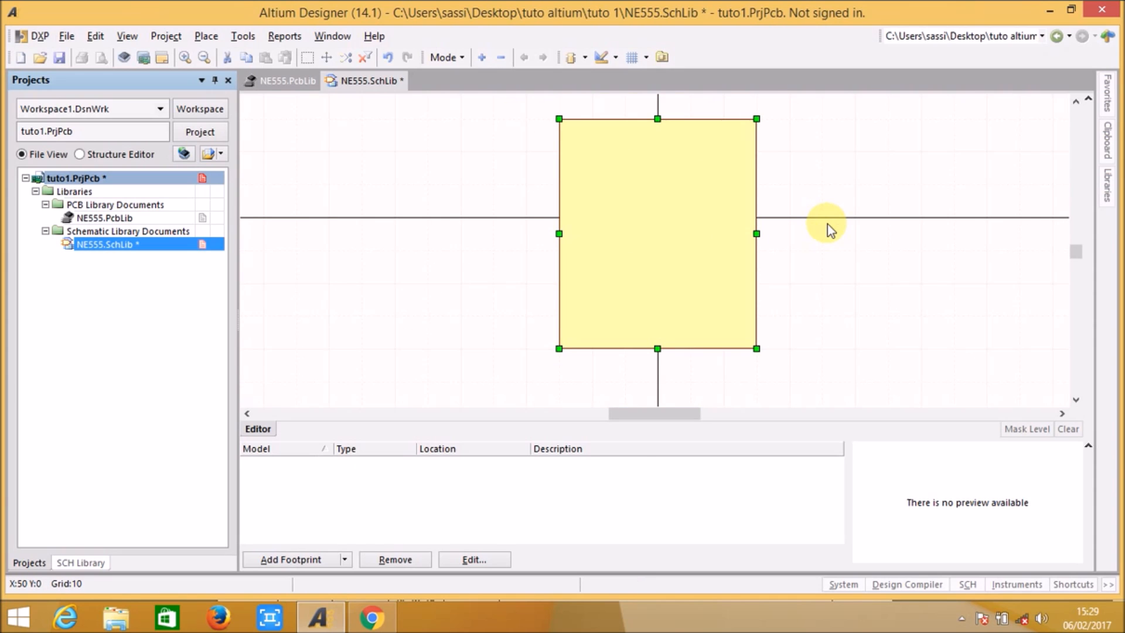
scroll(822, 224, "down", 3, "ctrl")
right_click_drag(852, 222, 778, 252)
left_click(728, 256)
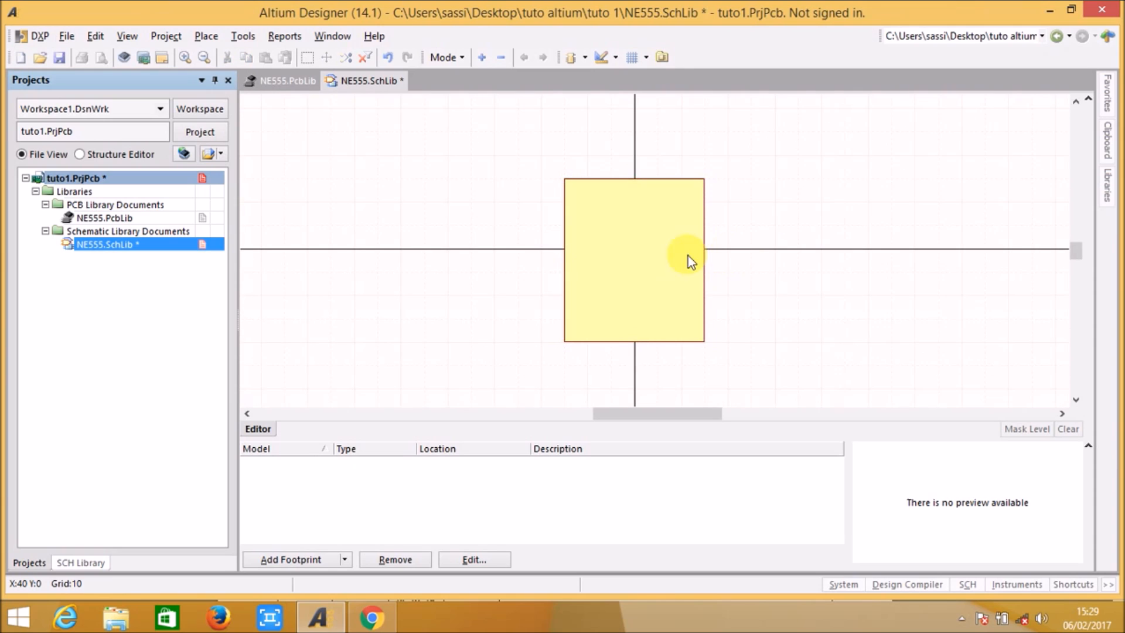
Step: Stretch the rectangle's top edge upward by one 10-unit grid step to centre the body vertically on the origin
left_click(638, 251)
left_click_drag(635, 179, 635, 155)
left_click(765, 182)
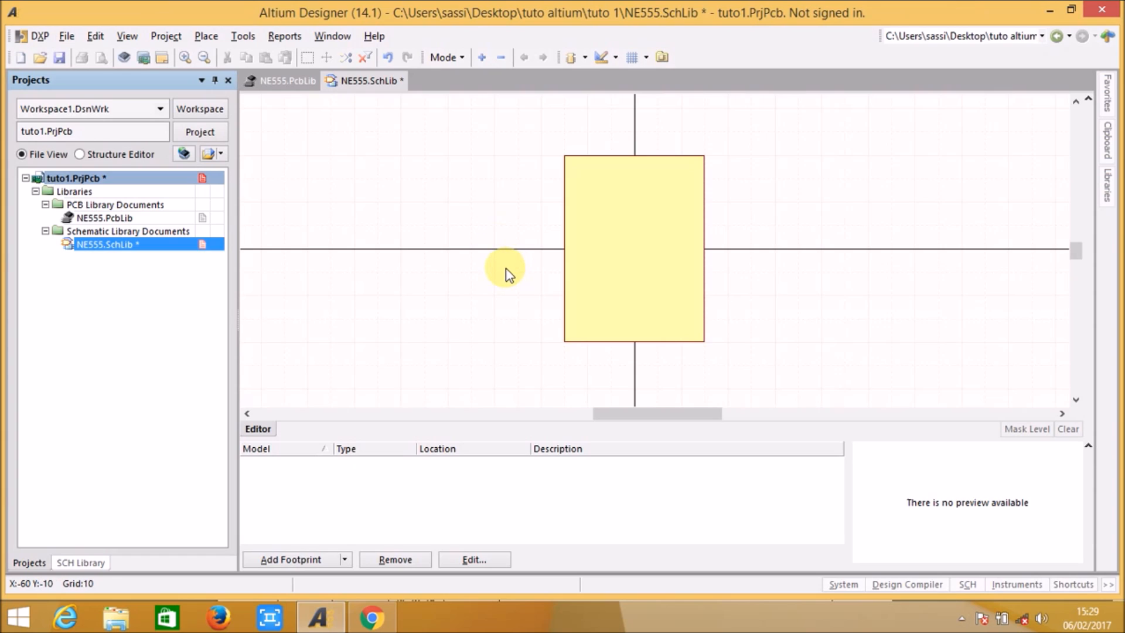
left_click(644, 264)
left_click(836, 271)
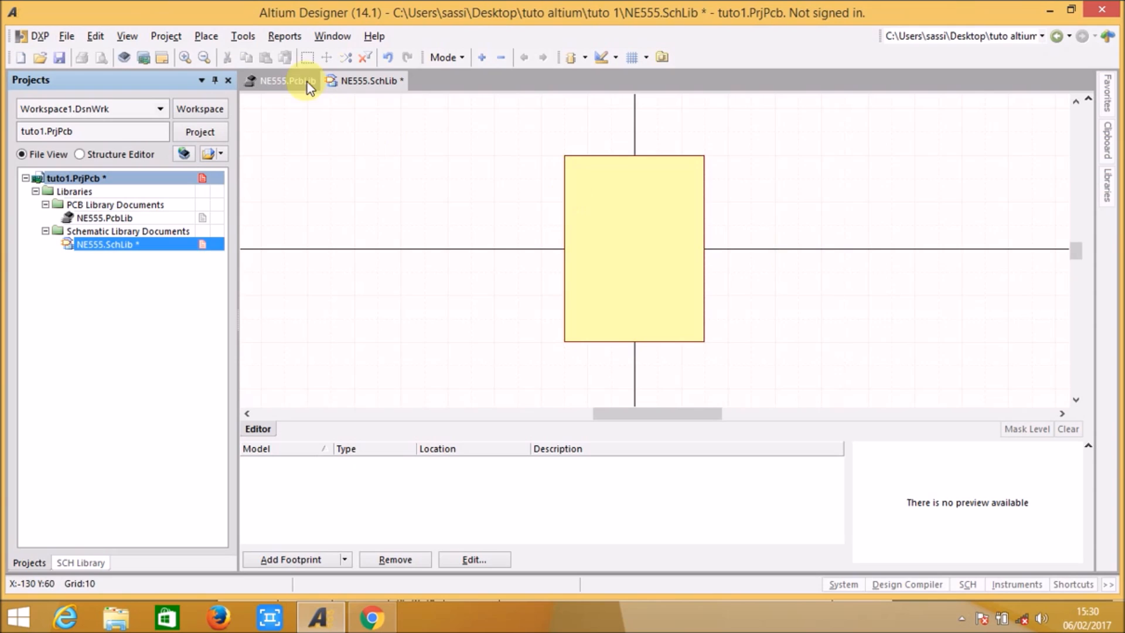
Step: Place one vertical pin at the middle of the rectangle's top edge, with its connection end pointing outward
left_click(199, 39)
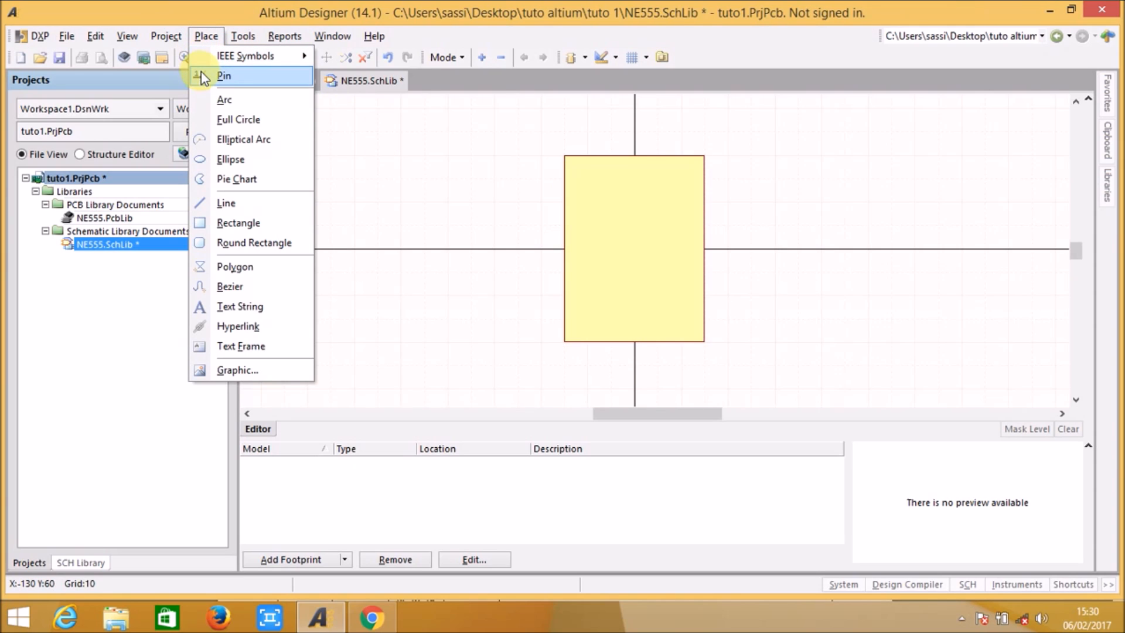
left_click(248, 82)
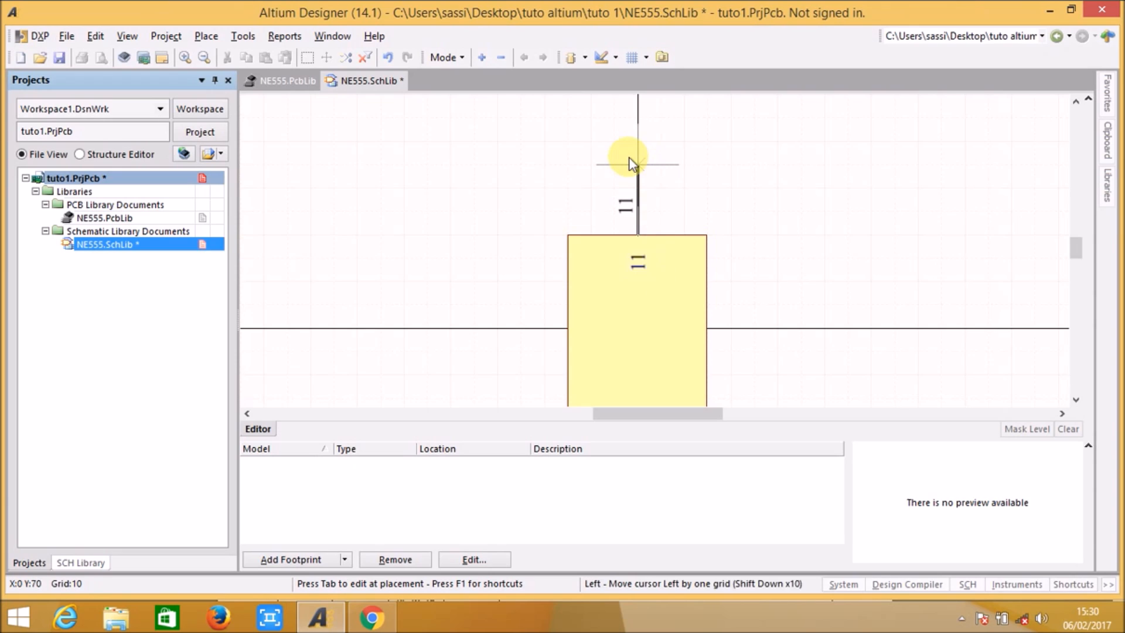
key("space")
key("space")
key("space")
key("space")
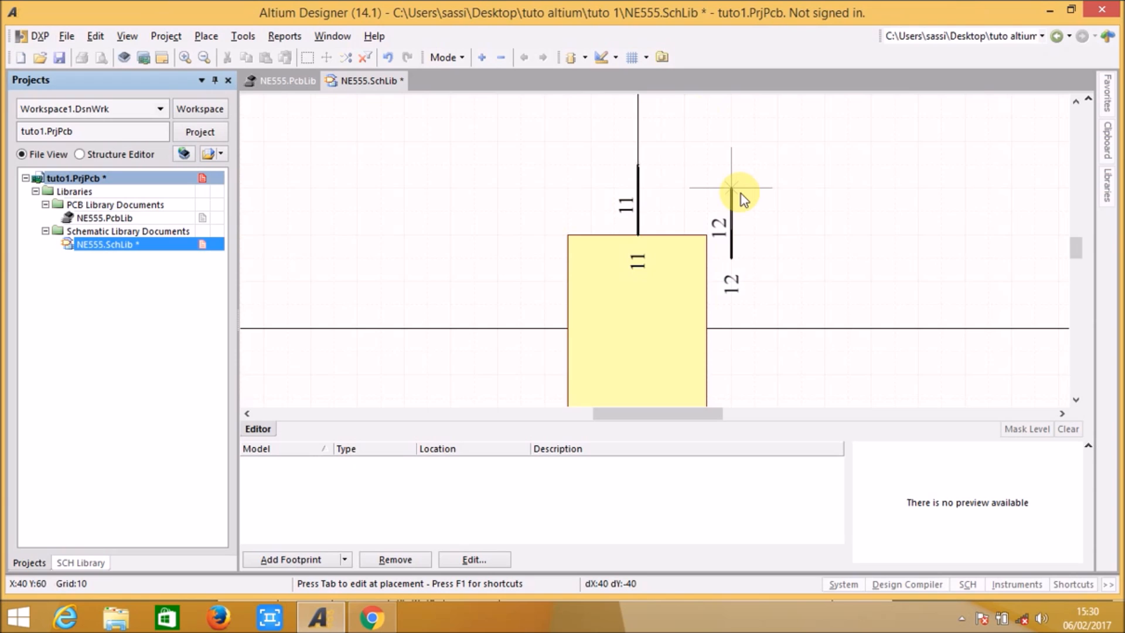
right_click(738, 214)
right_click_drag(725, 285, 721, 229)
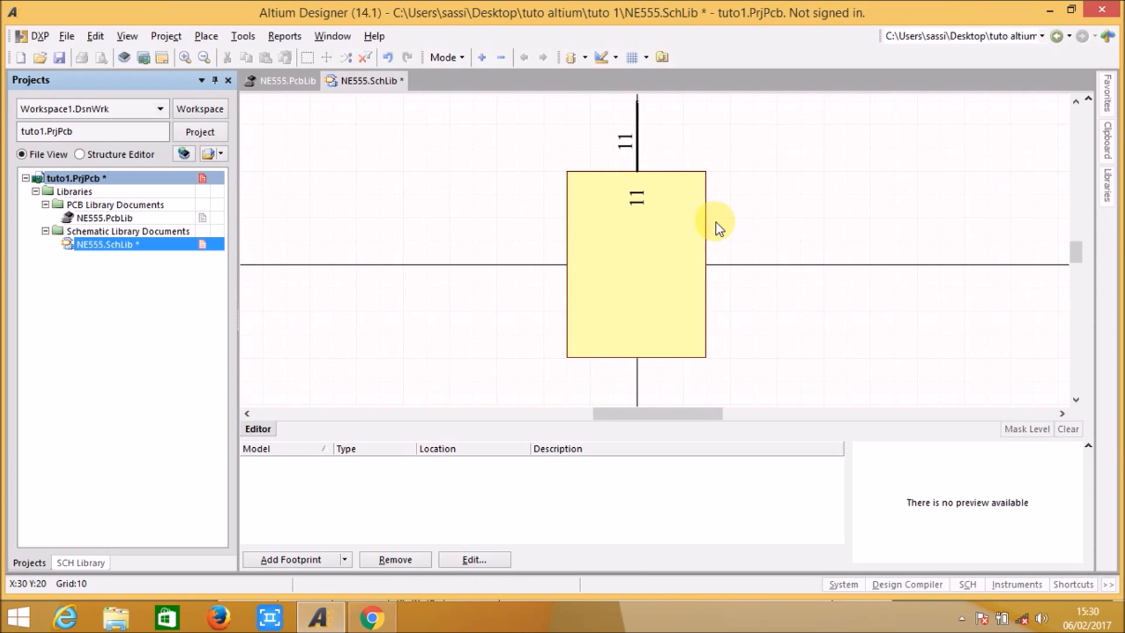
scroll(720, 229, "down", 2, "ctrl")
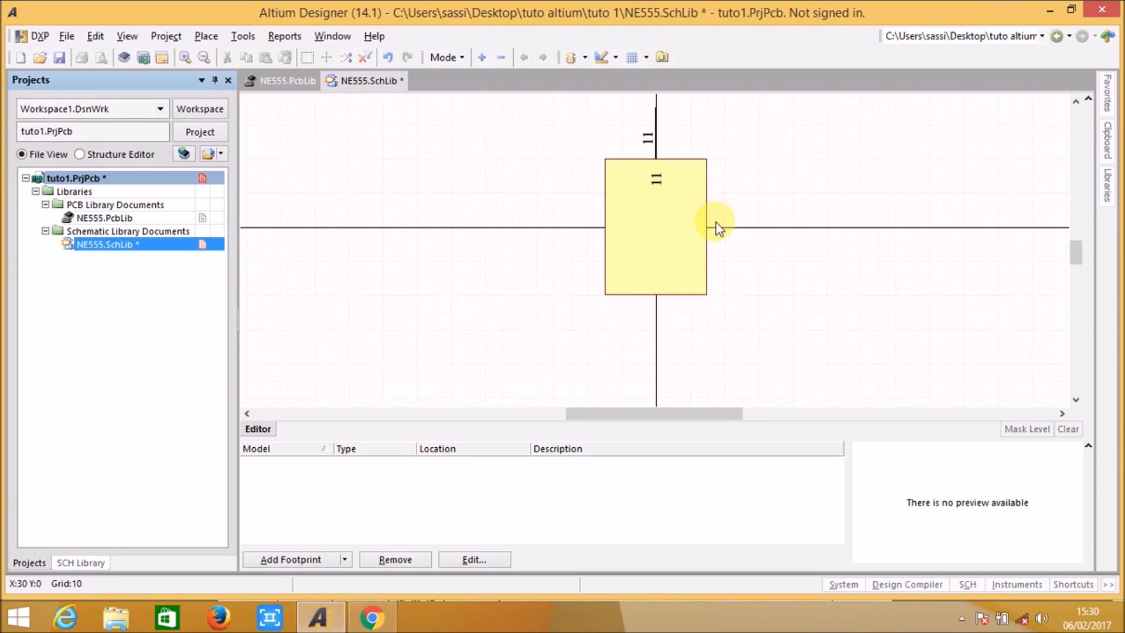
mouse_move(727, 188)
right_mouse_down()
mouse_move(720, 226)
mouse_move(722, 205)
right_mouse_up()
left_click(659, 240)
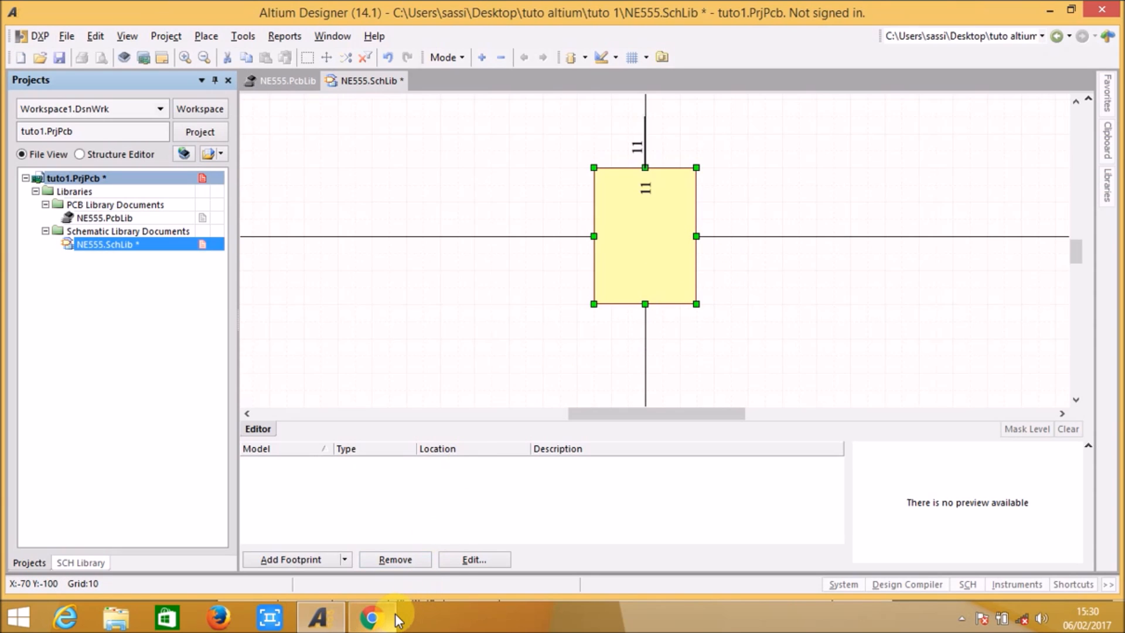
Step: Switch to the NE555 datasheet in Chrome and examine the pin names and numbers in the astable operation circuit
mouse_move(375, 615)
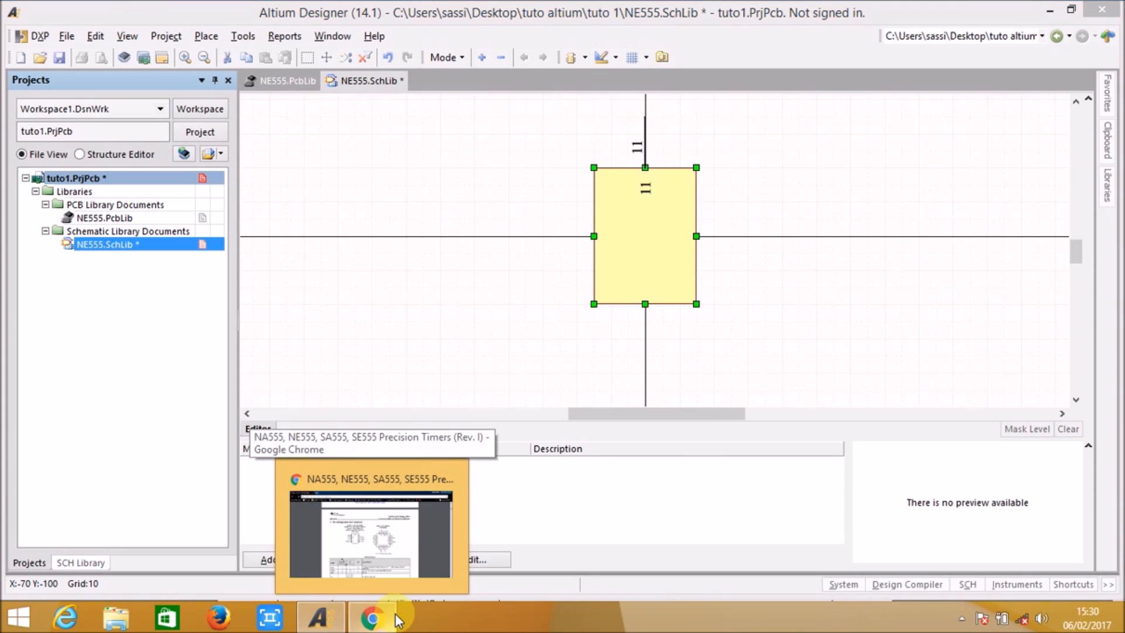
left_click(396, 619)
scroll(523, 326, "down", 20)
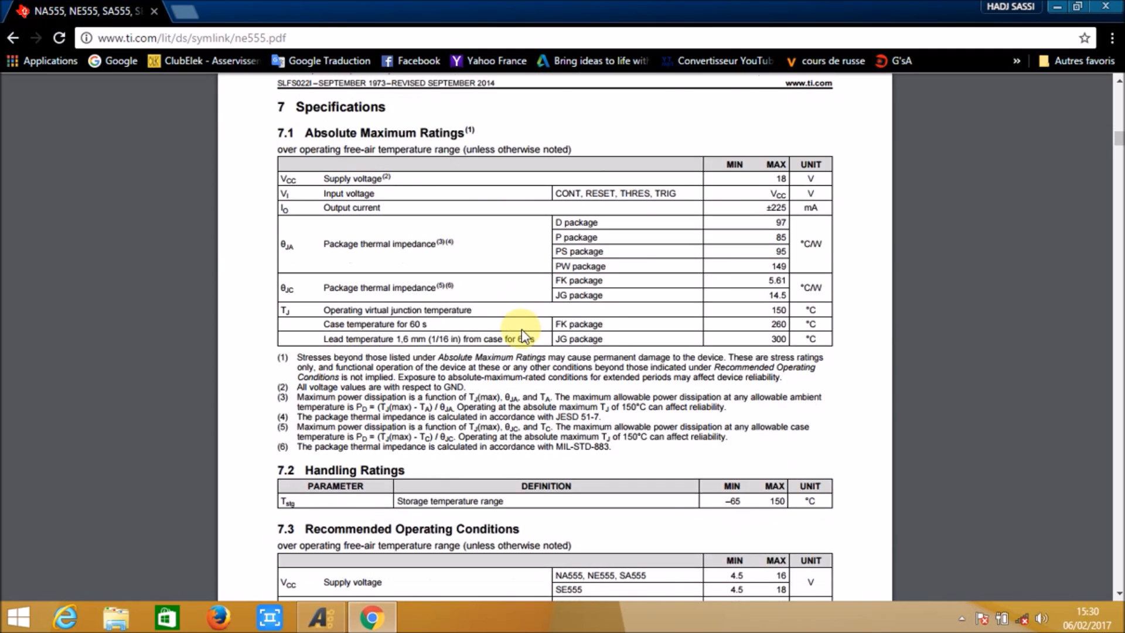
scroll(515, 333, "down", 20)
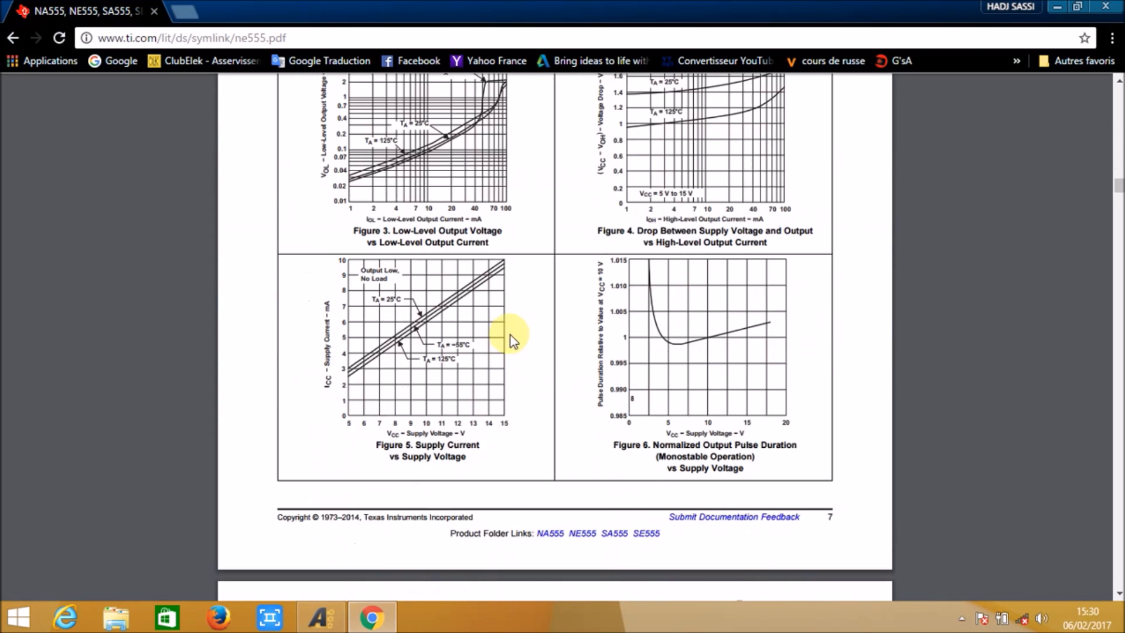
scroll(497, 337, "down", 20)
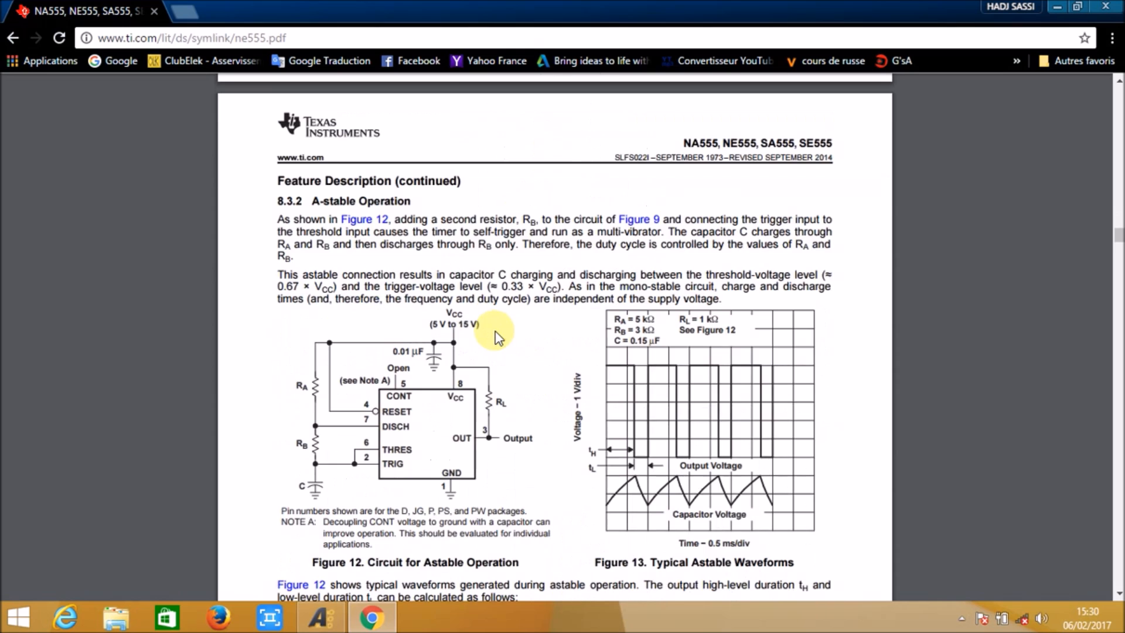
scroll(497, 334, "up", 7)
scroll(497, 332, "up", 3)
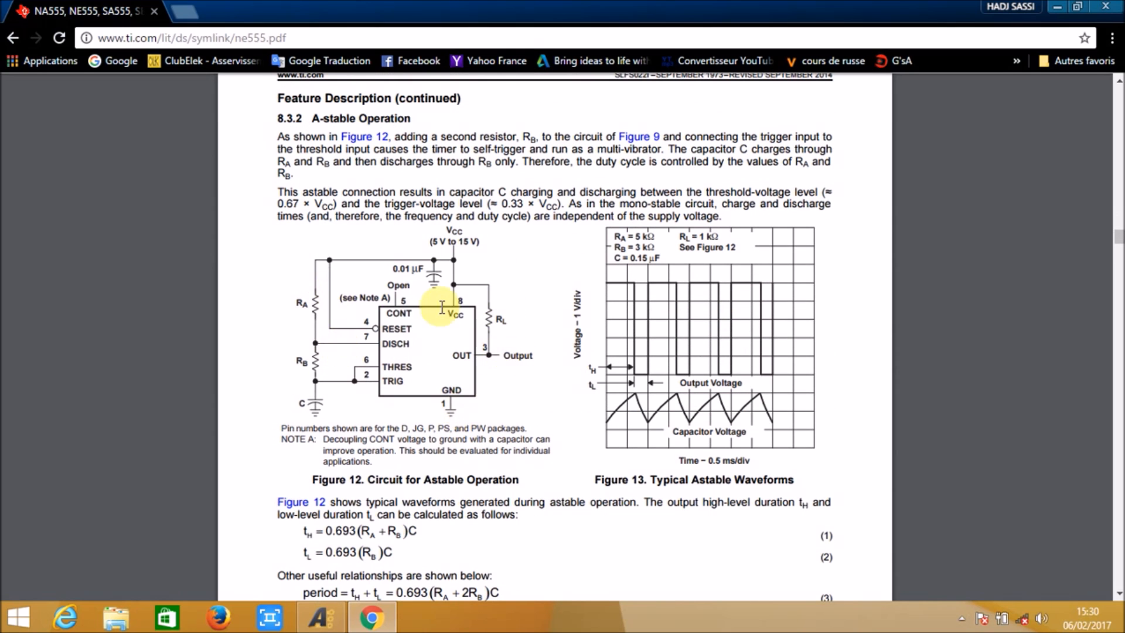
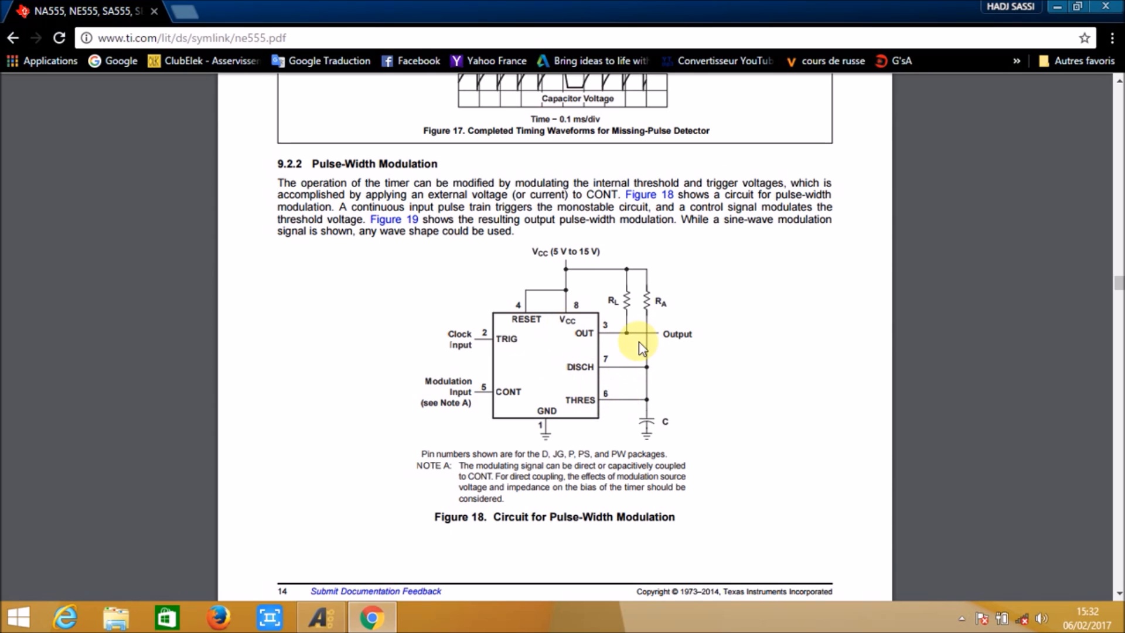
Step: Compare the datasheet's pulse-width modulation and astable circuits, checking the position and number of the TRIG, VCC, GND and OUT pins
scroll(586, 384, "down", 1)
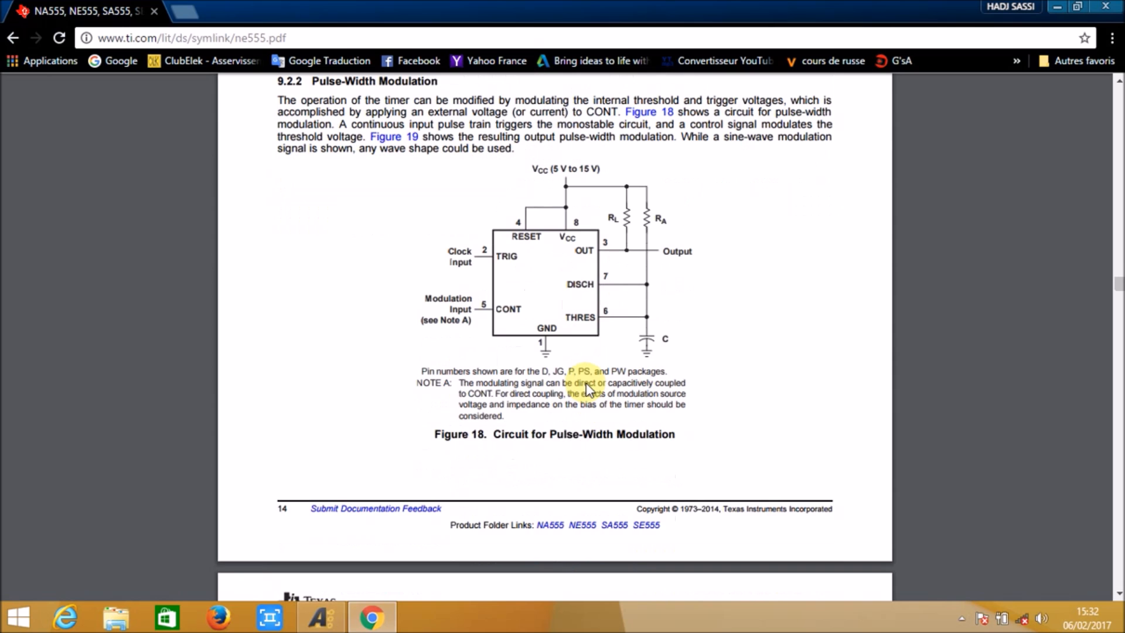
scroll(588, 354, "up", 2)
scroll(591, 360, "up", 20)
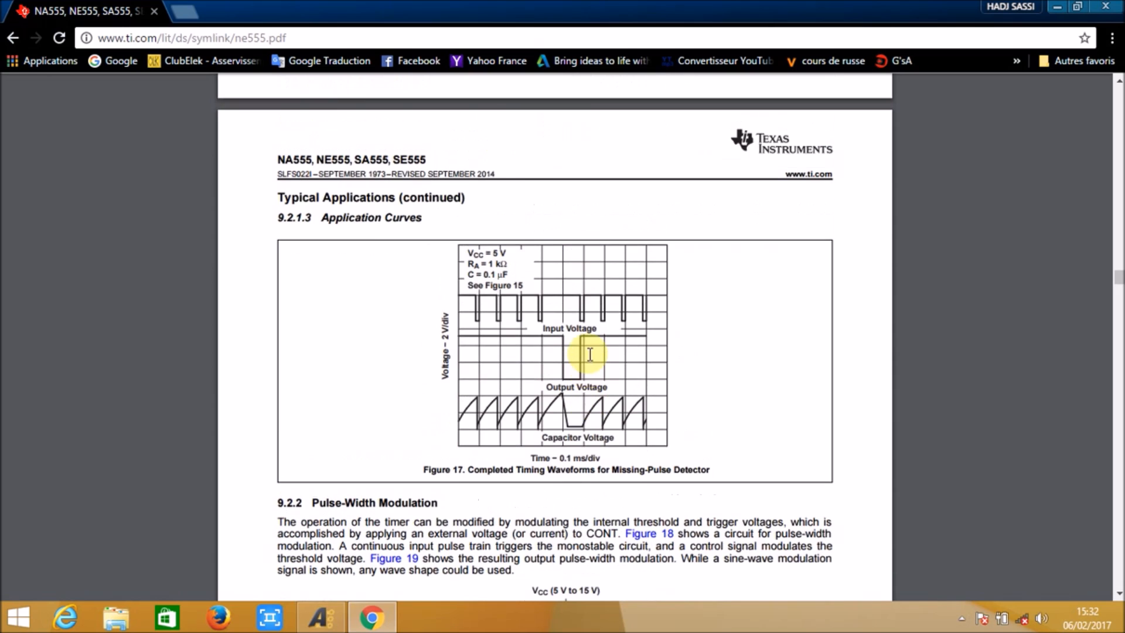
scroll(571, 347, "up", 10)
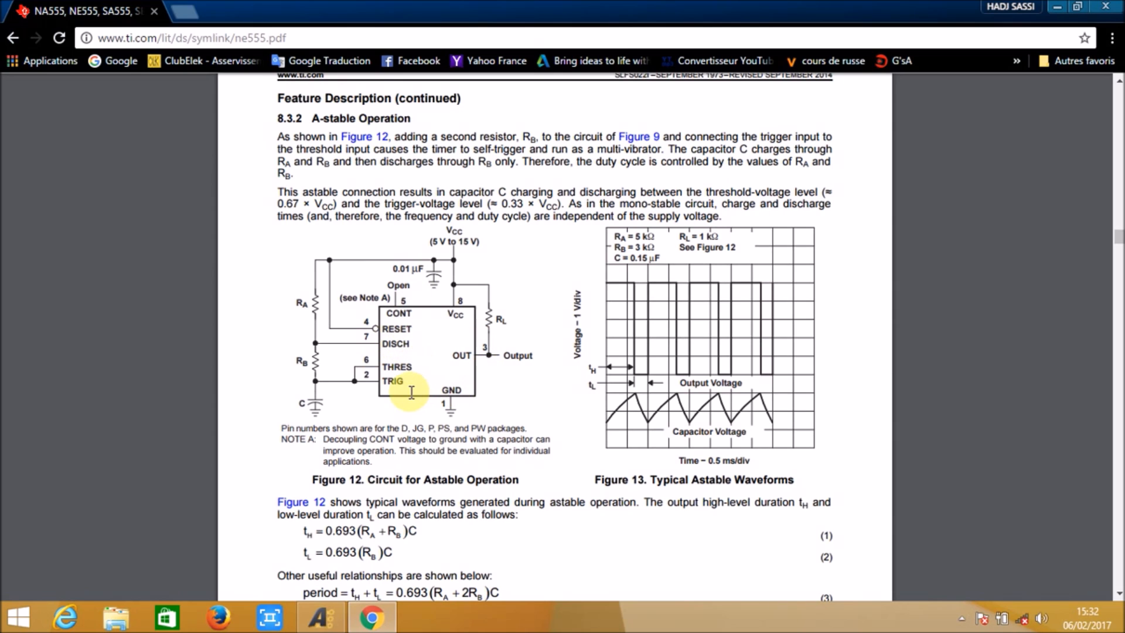
double_click(393, 382)
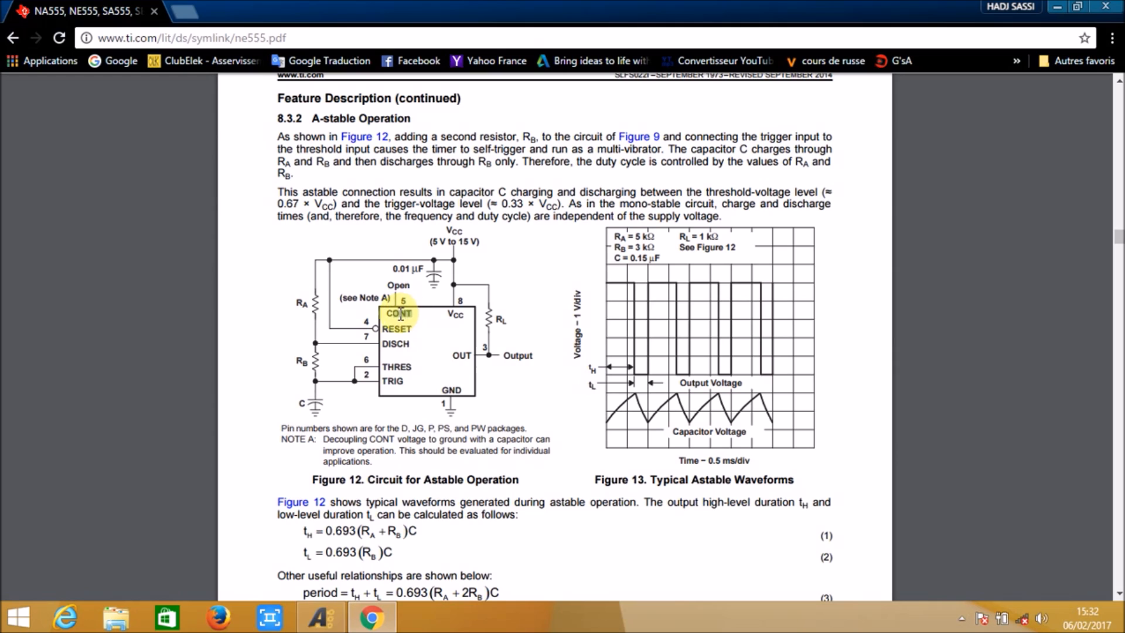
double_click(454, 314)
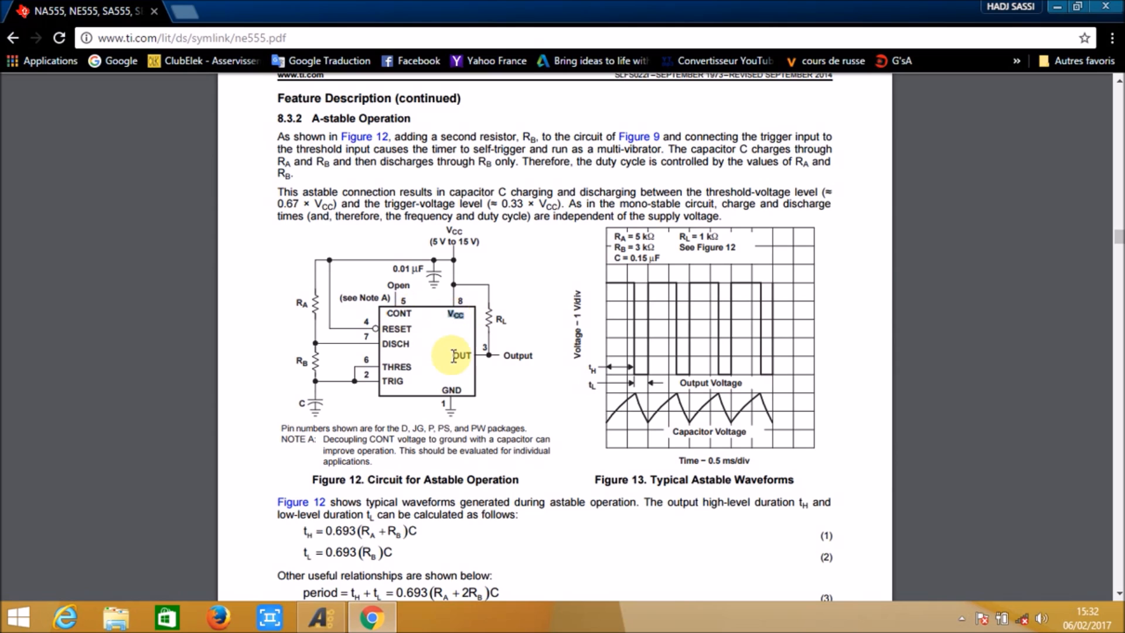
double_click(452, 389)
double_click(460, 355)
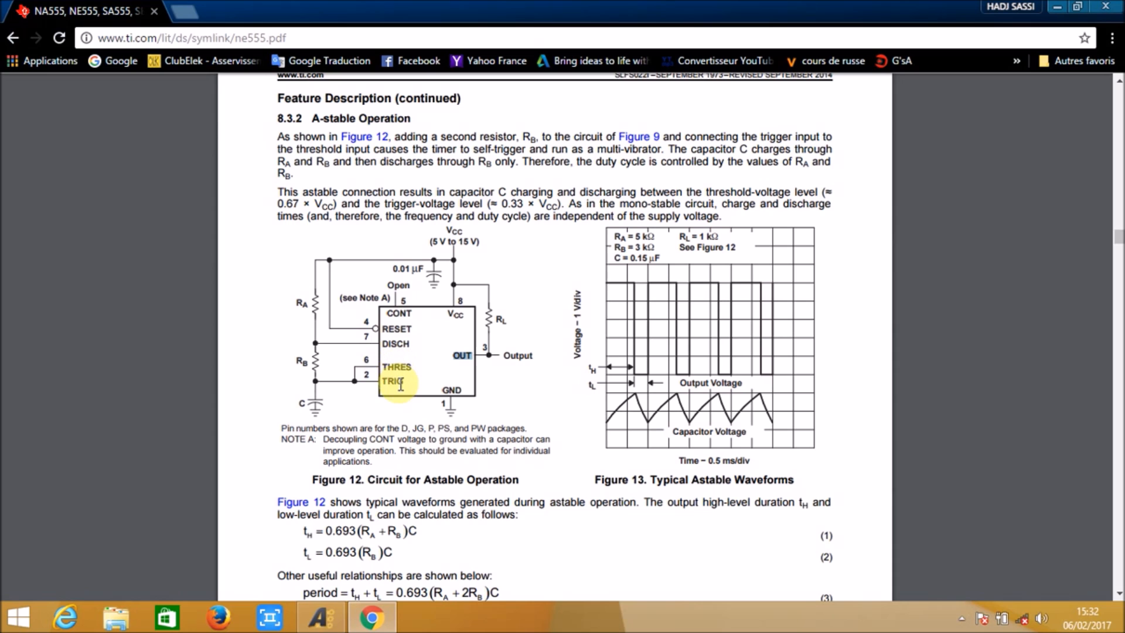
Step: Switch to Altium Designer and stretch the body rectangle's lower-left corner outward by 30 units horizontally and 20 units vertically
left_click(325, 621)
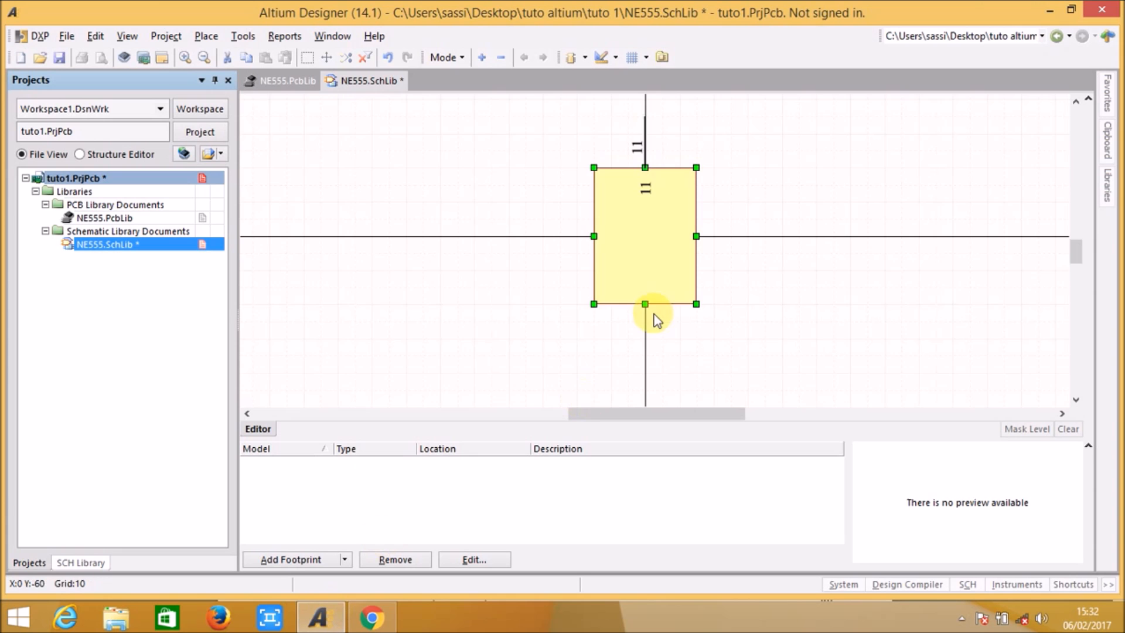
left_click(762, 219)
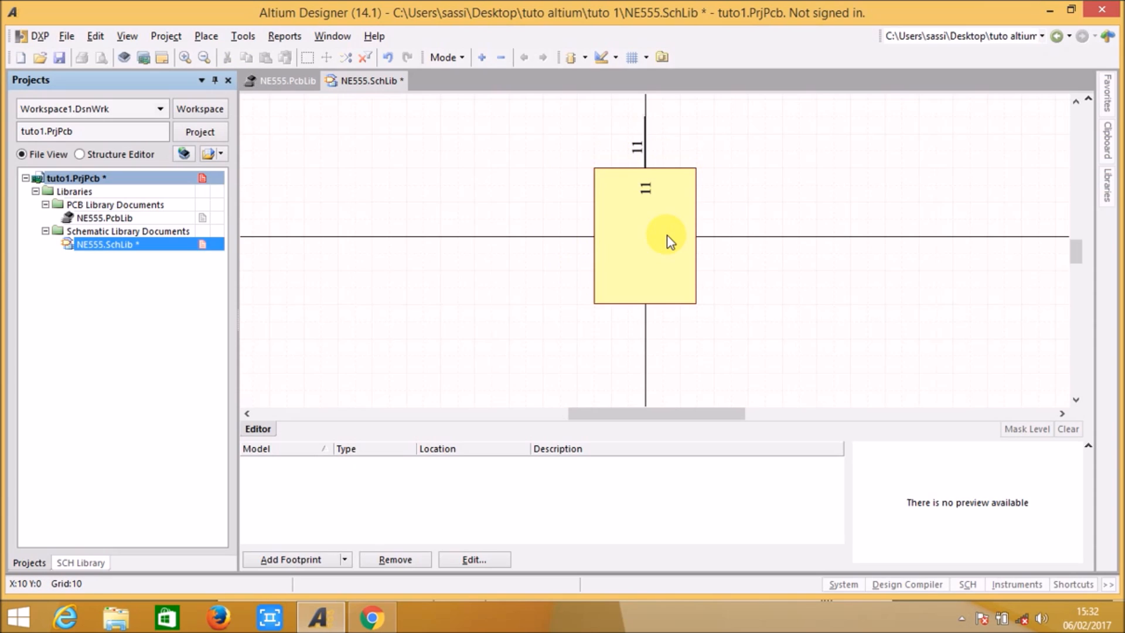
left_click(635, 236)
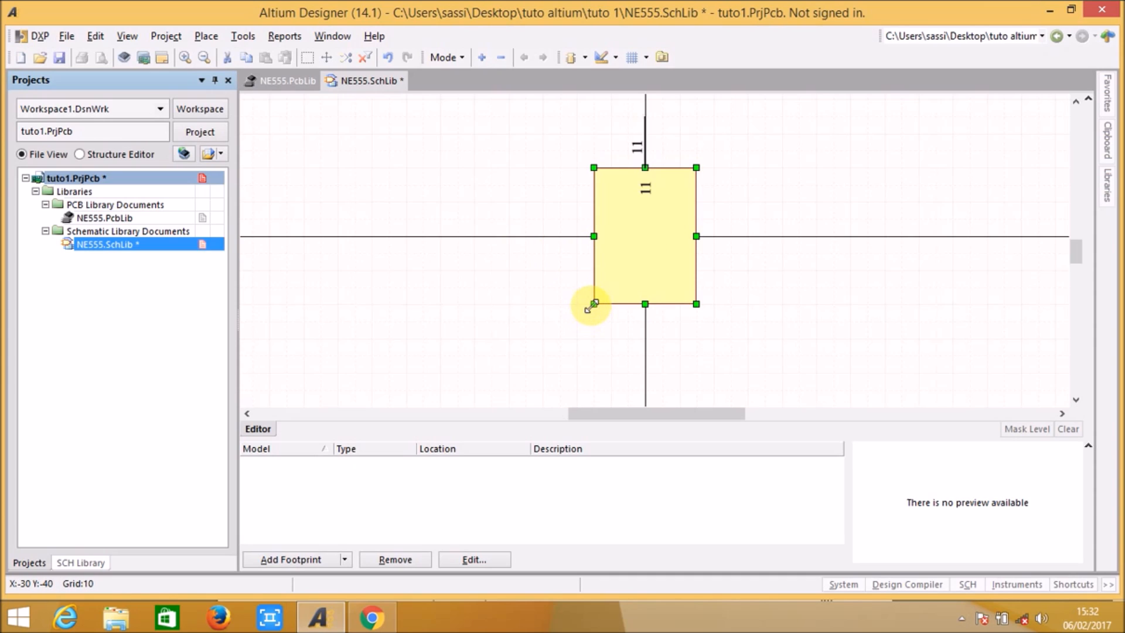
left_click_drag(594, 304, 543, 338)
left_click(781, 274)
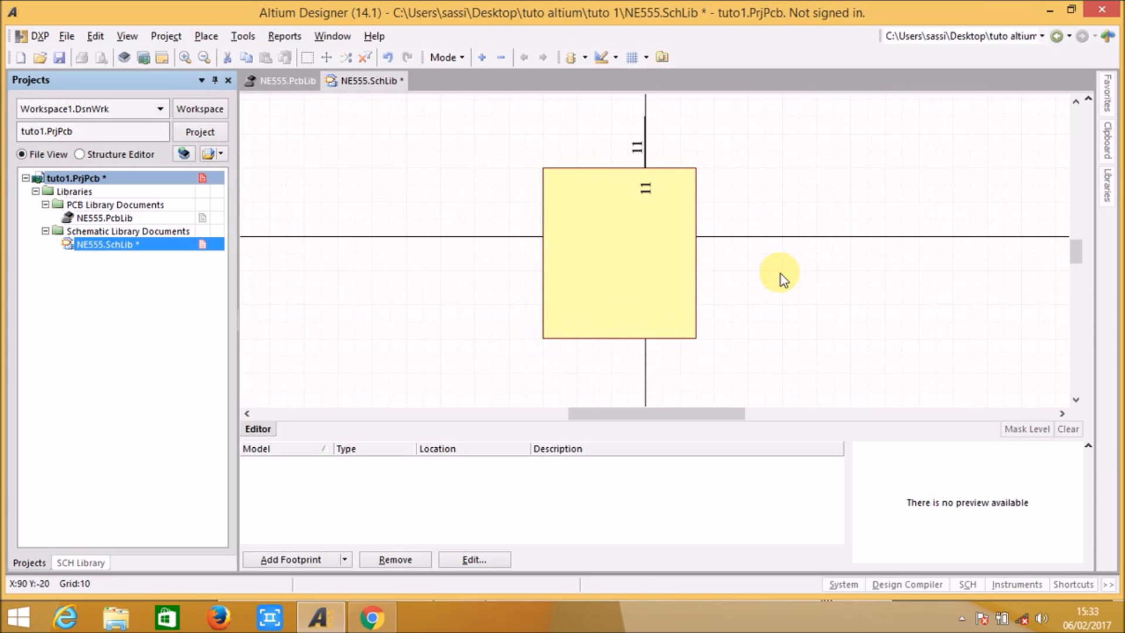
Step: Set the display name of the existing top-edge pin to VCC and its designator to 8
left_click(645, 159)
left_click(652, 166)
double_click(647, 154)
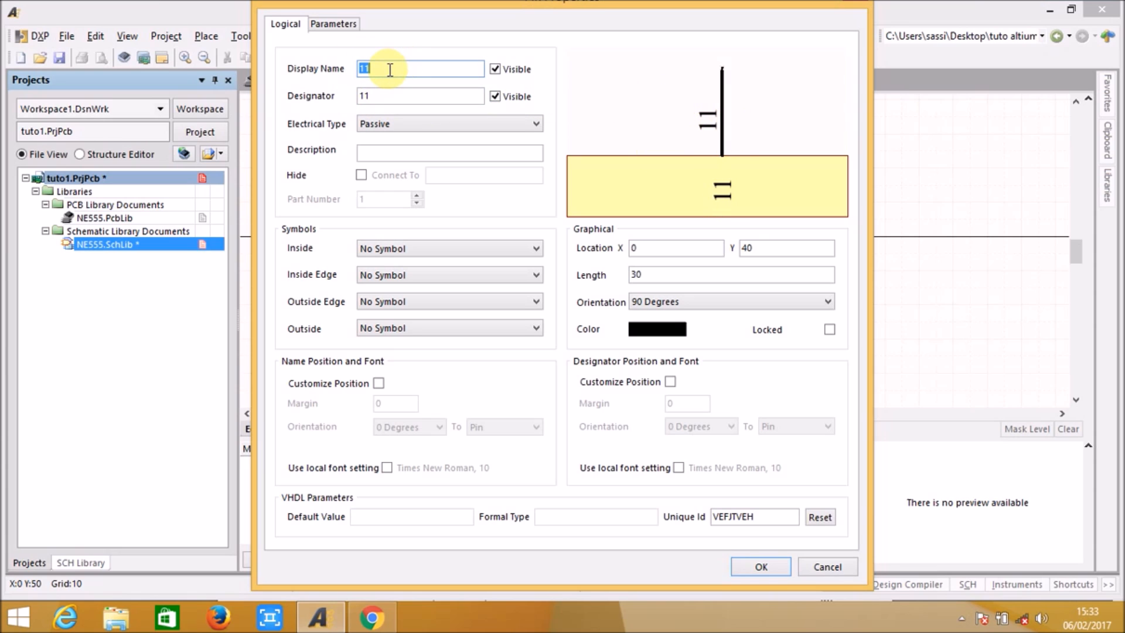
type("VCC")
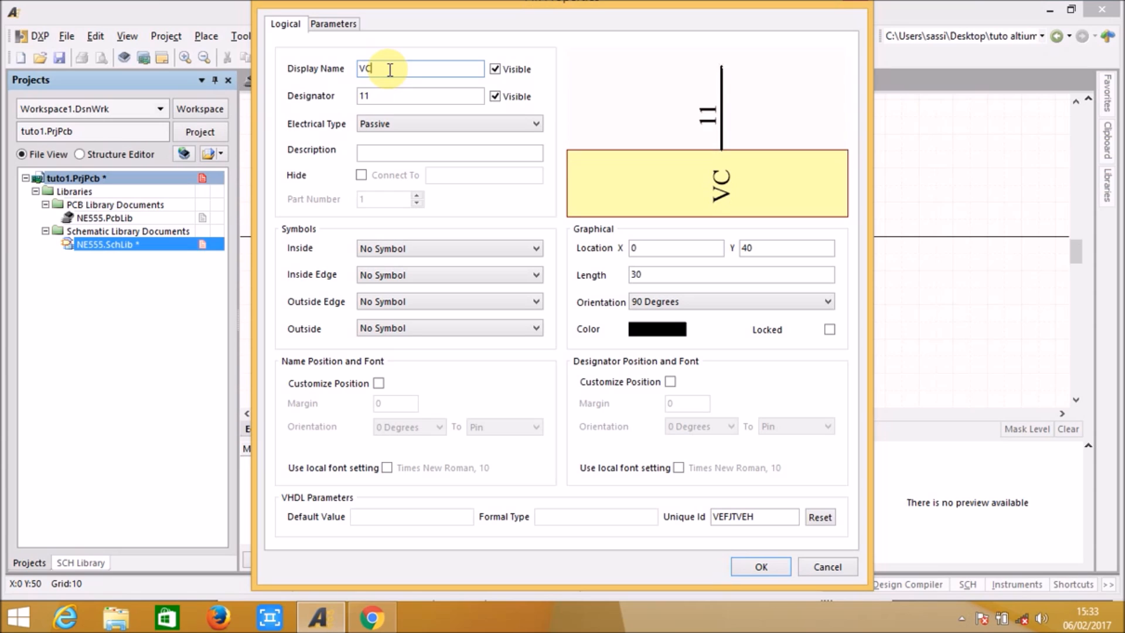
double_click(389, 95)
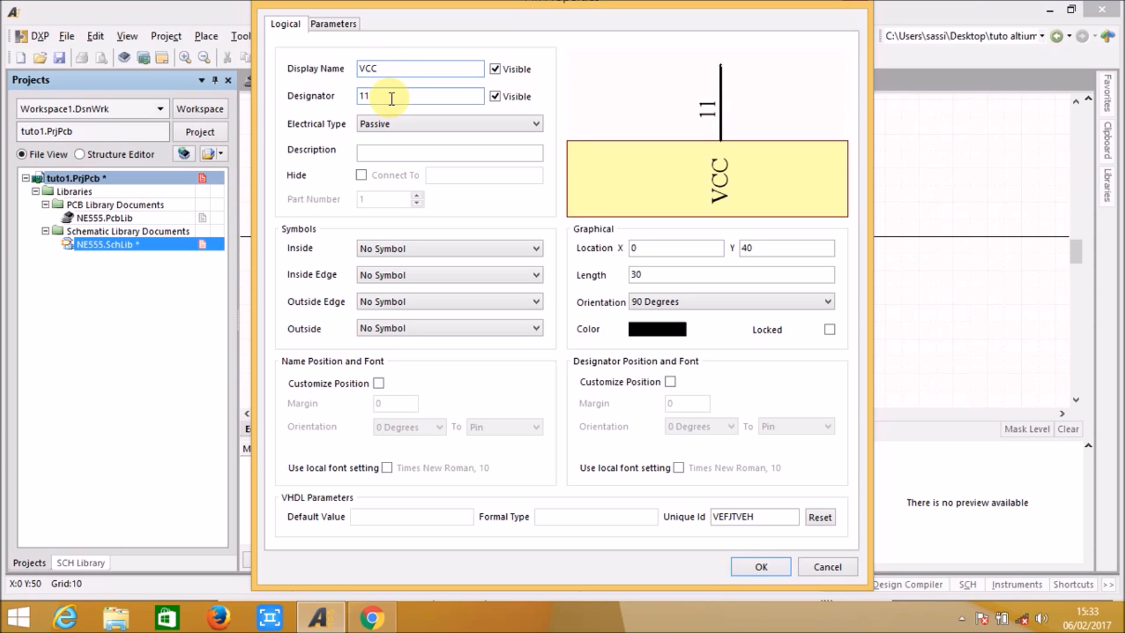
type("8")
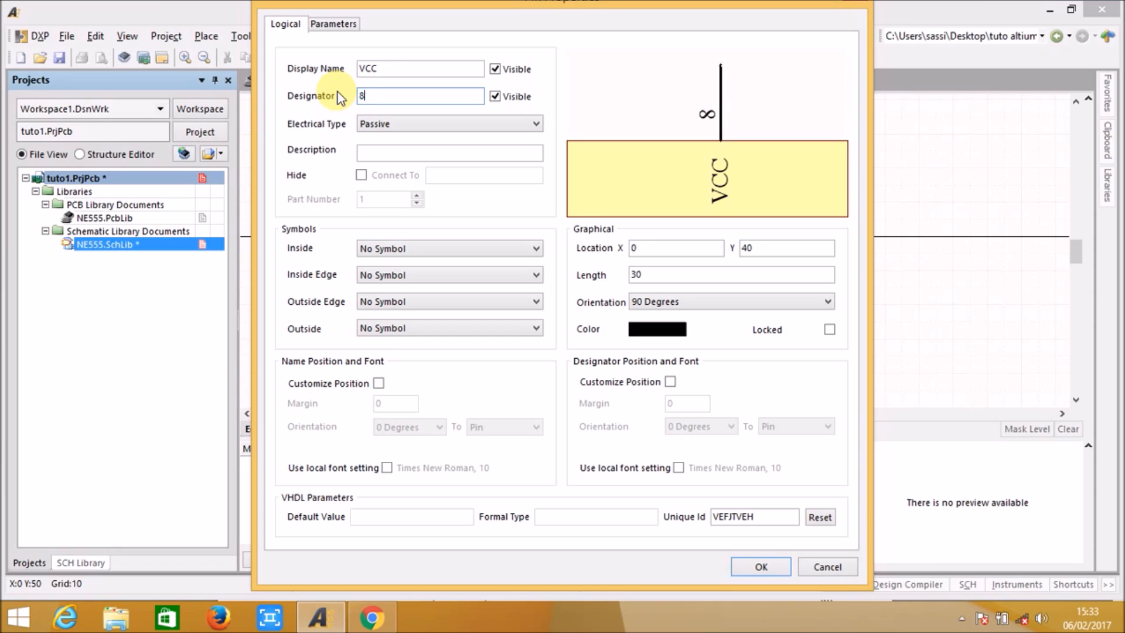
key("Return")
left_click(451, 160)
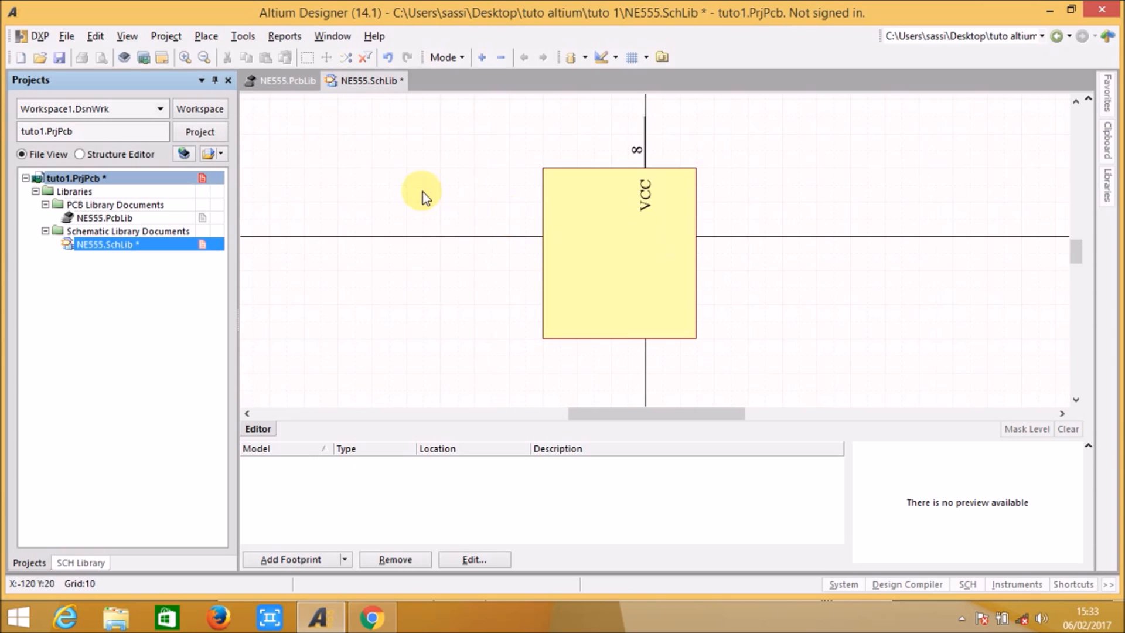
Step: Place a second vertical pin on the body's top edge, 30 units to the left of the VCC pin
left_click(205, 36)
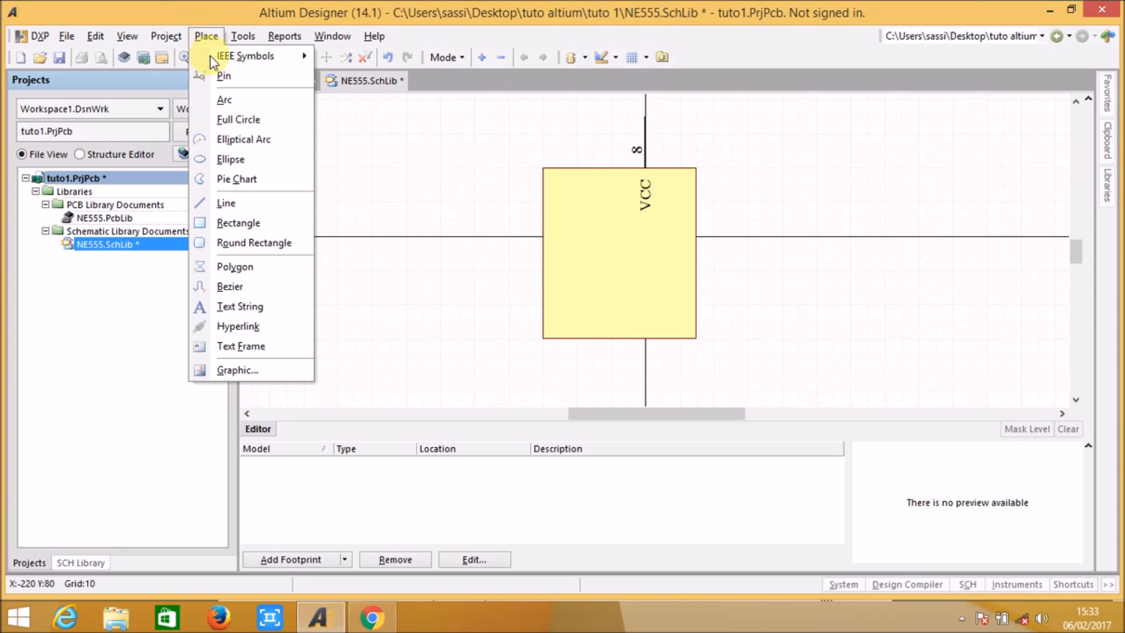
left_click(220, 75)
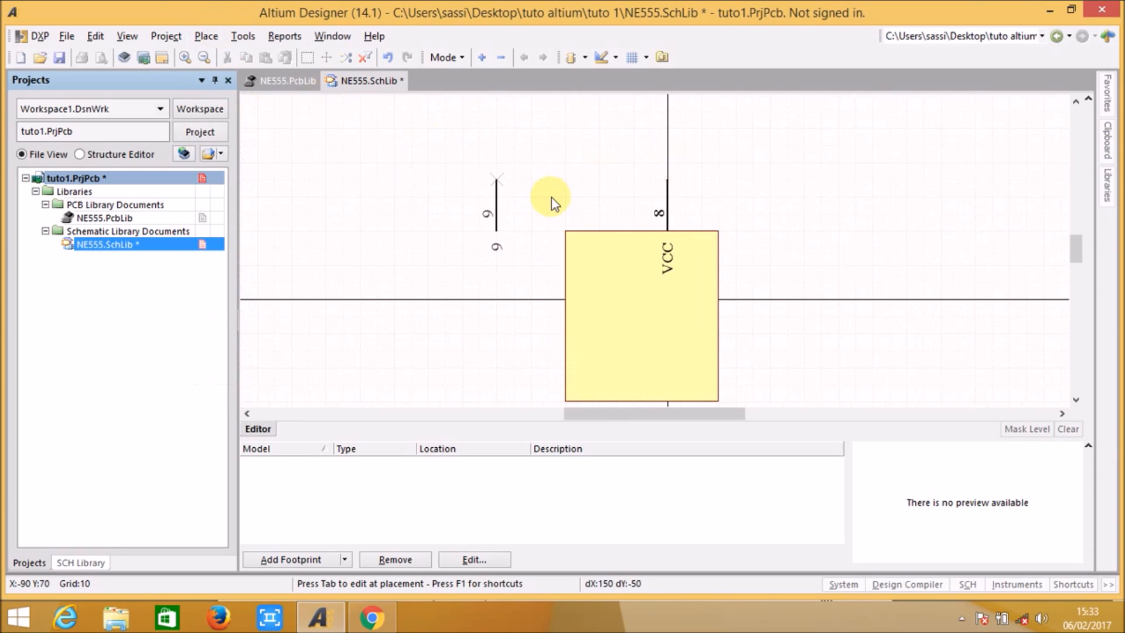
left_click(614, 186)
right_click(613, 186)
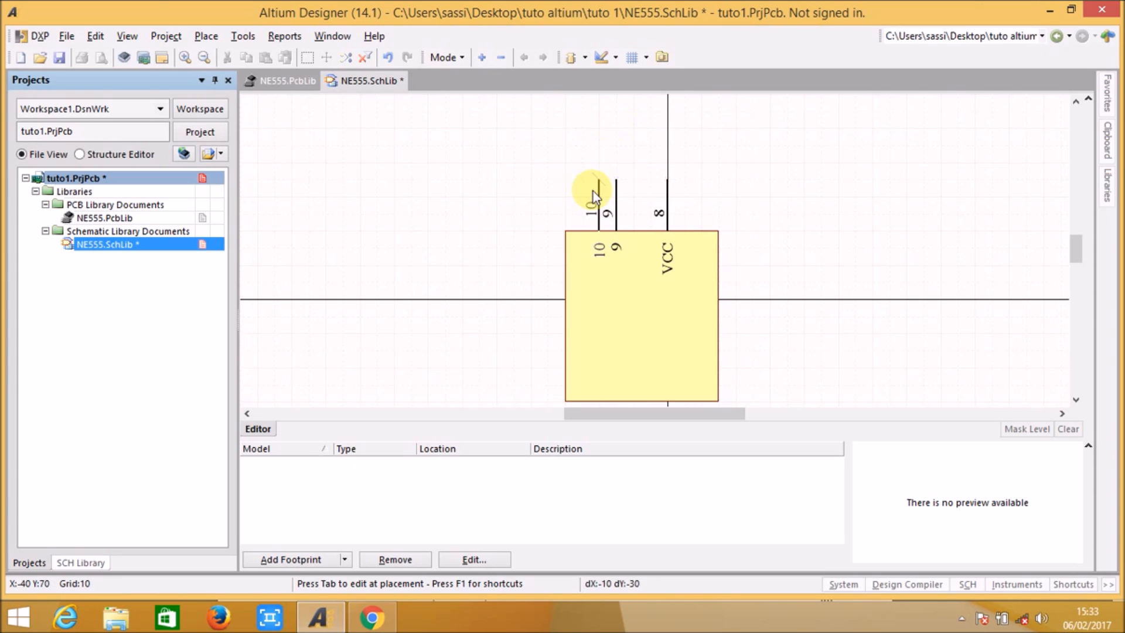
Step: Place four horizontal pins along the body's left edge, spaced 20 units apart, with their connection ends pointing outward
key("space")
key("Page_Down")
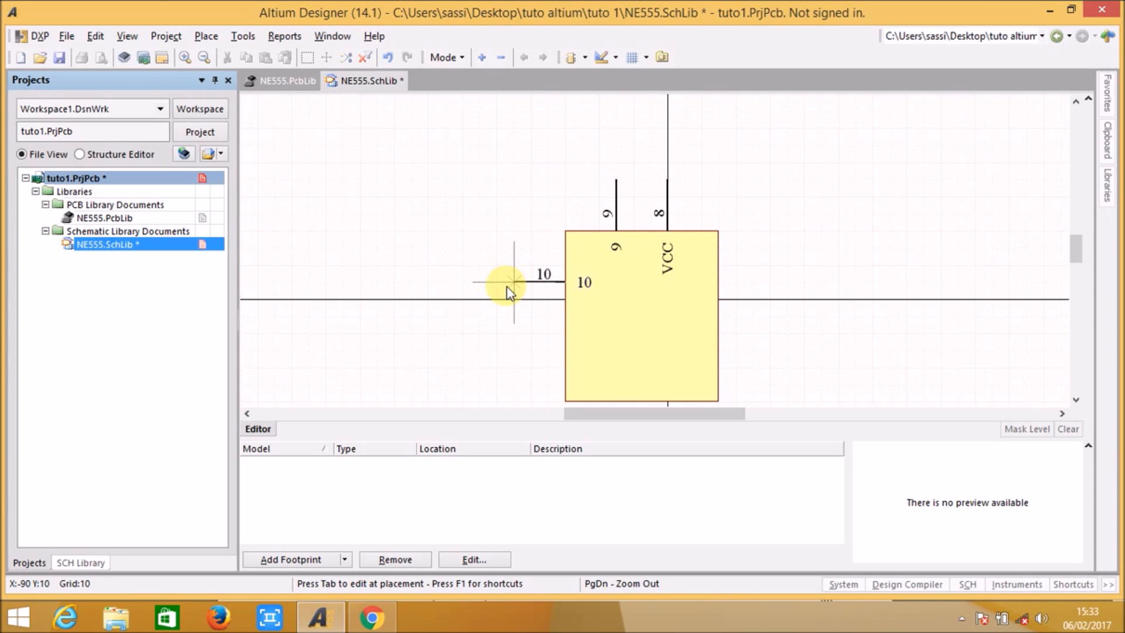
left_click(507, 287)
left_click(506, 321)
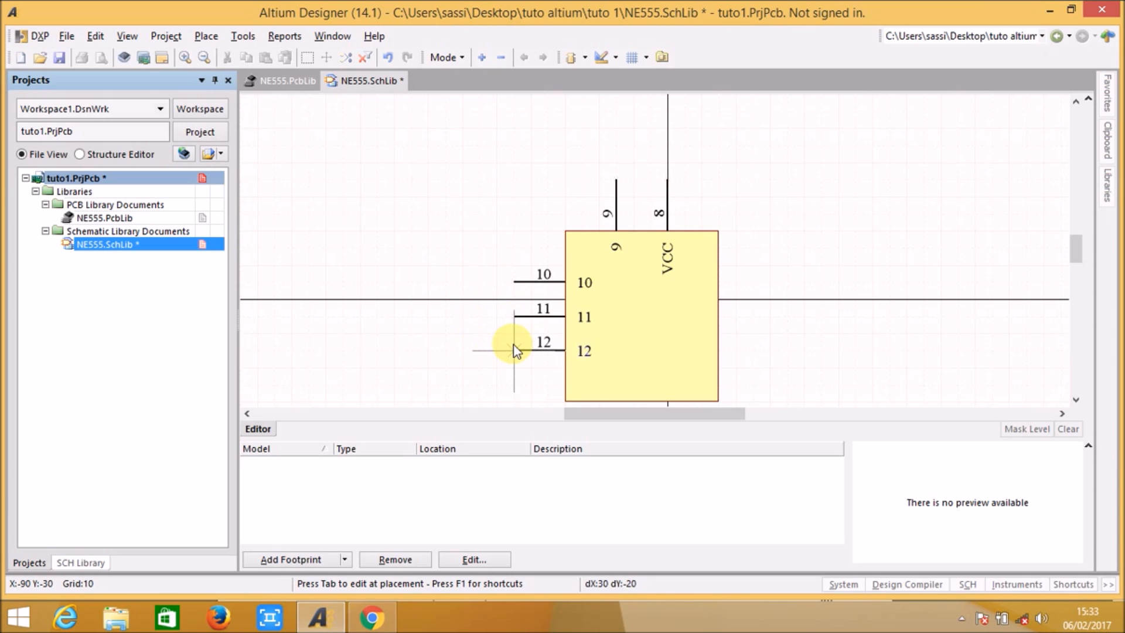
left_click(513, 350)
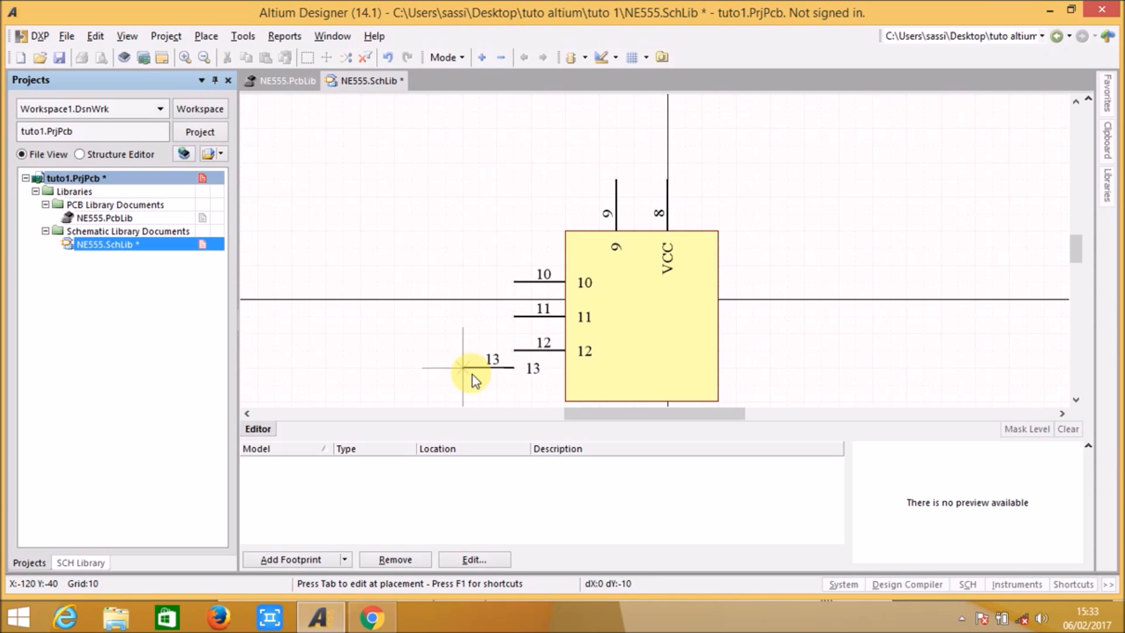
left_click(514, 384)
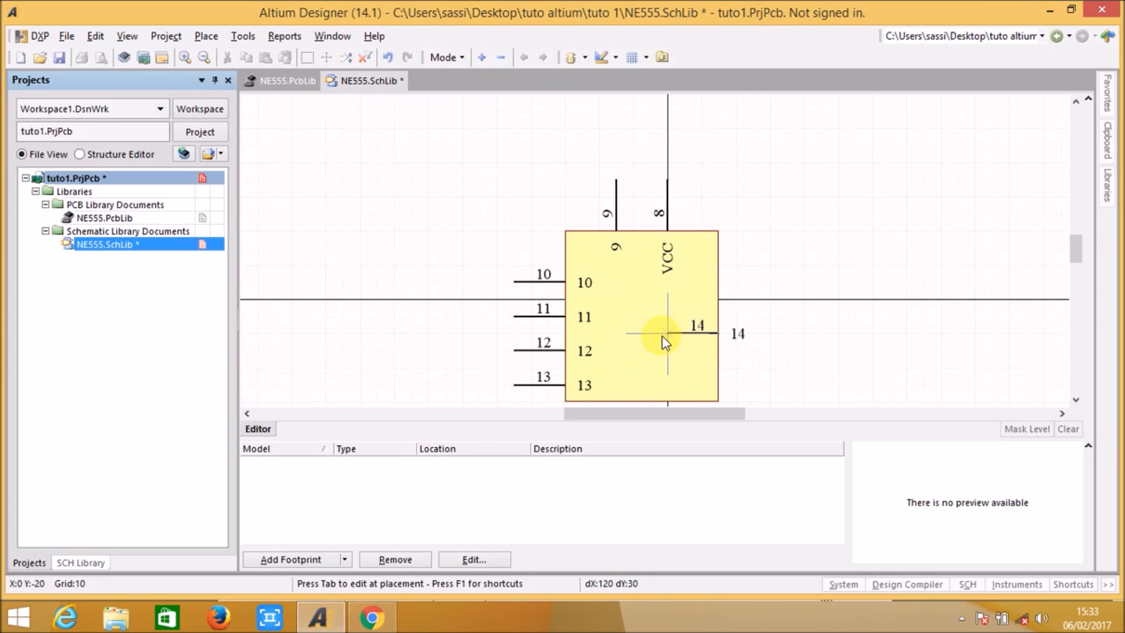
Step: Place one pin on the body's right edge and one on its bottom edge, both with connection ends pointing outward
left_click(765, 336)
scroll(785, 337, "down", 2)
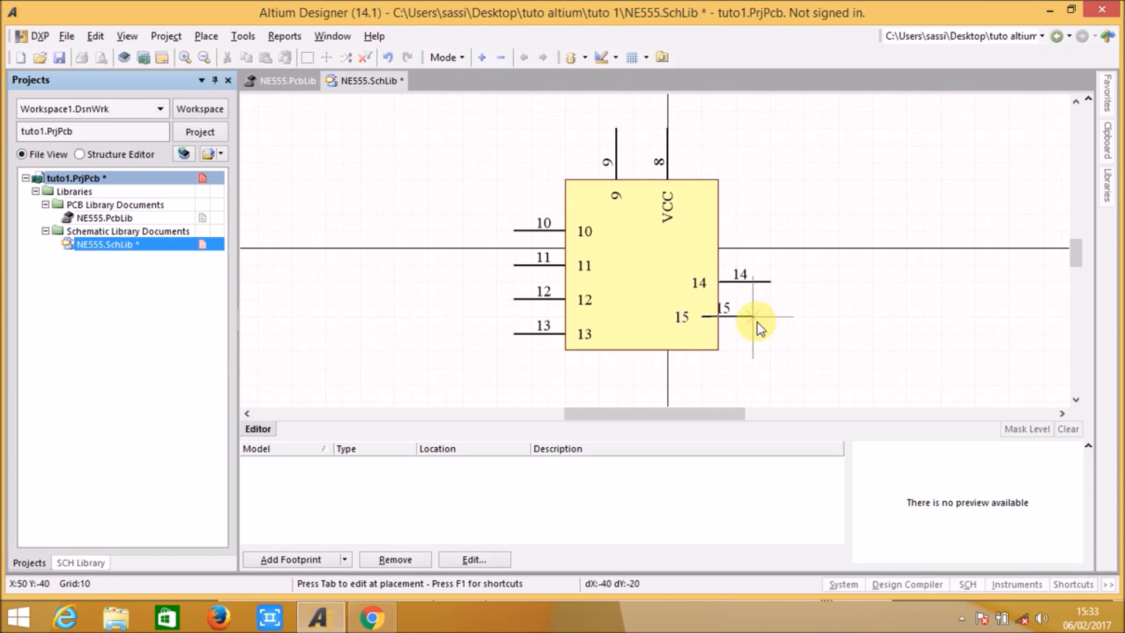
key("space")
key("space")
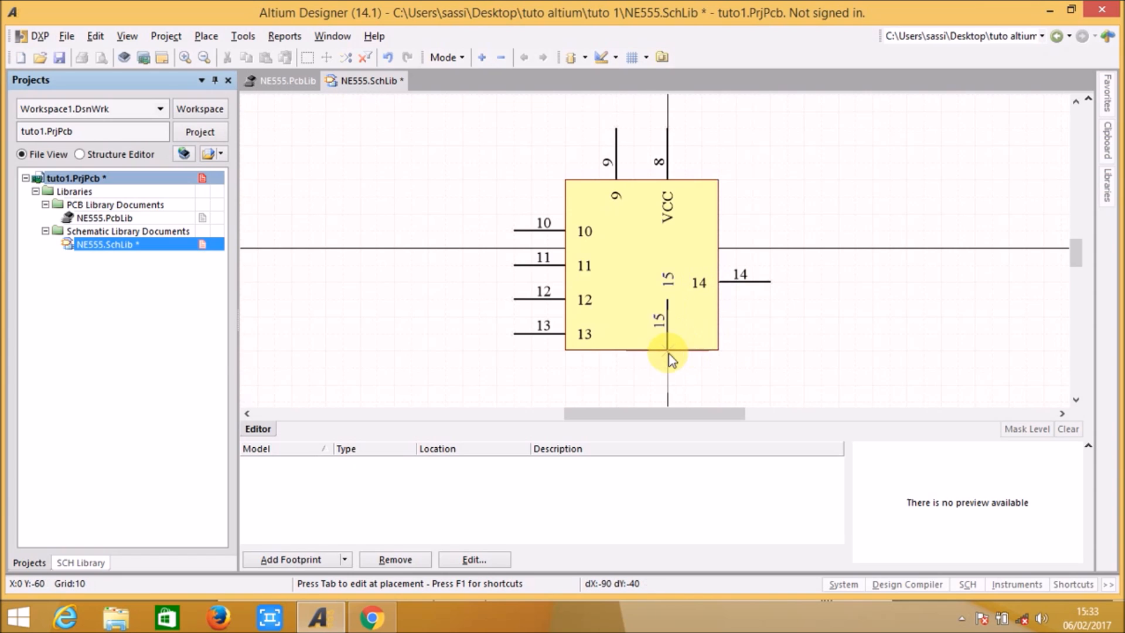
left_click(657, 408)
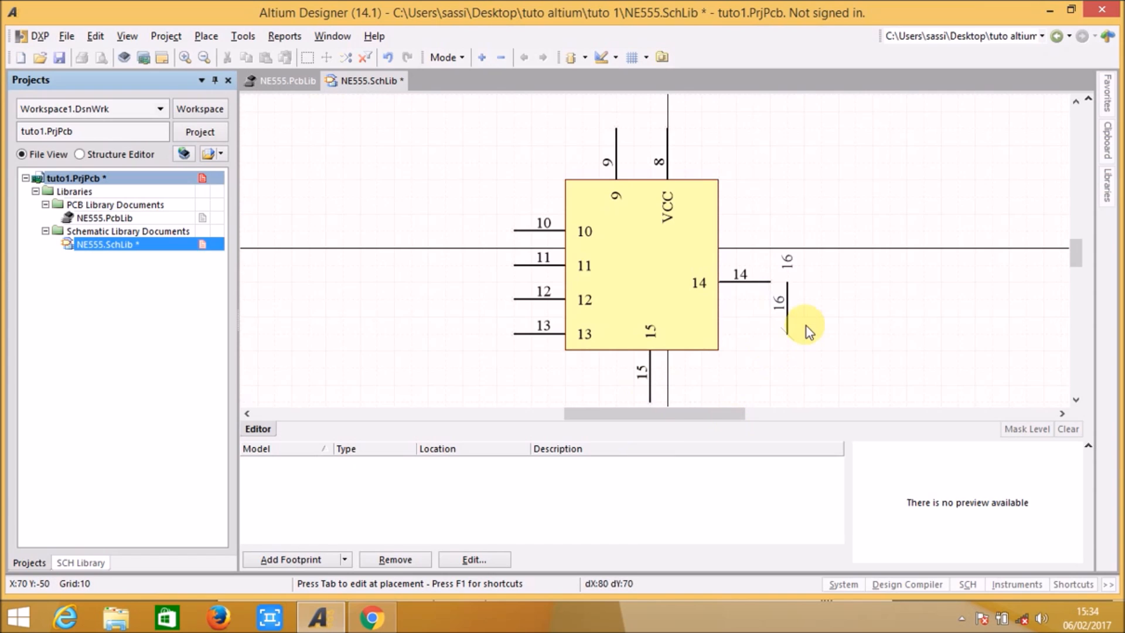
key("Escape")
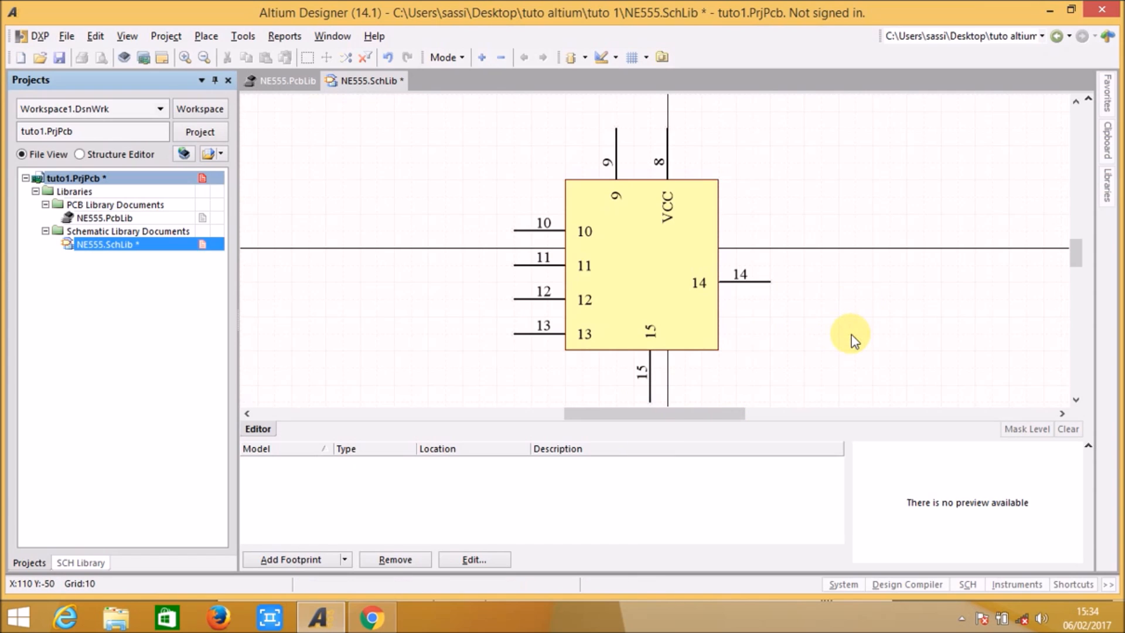
Step: Move the four pins on the body's left edge up together by one 10-unit grid step
right_click_drag(785, 316, 784, 296)
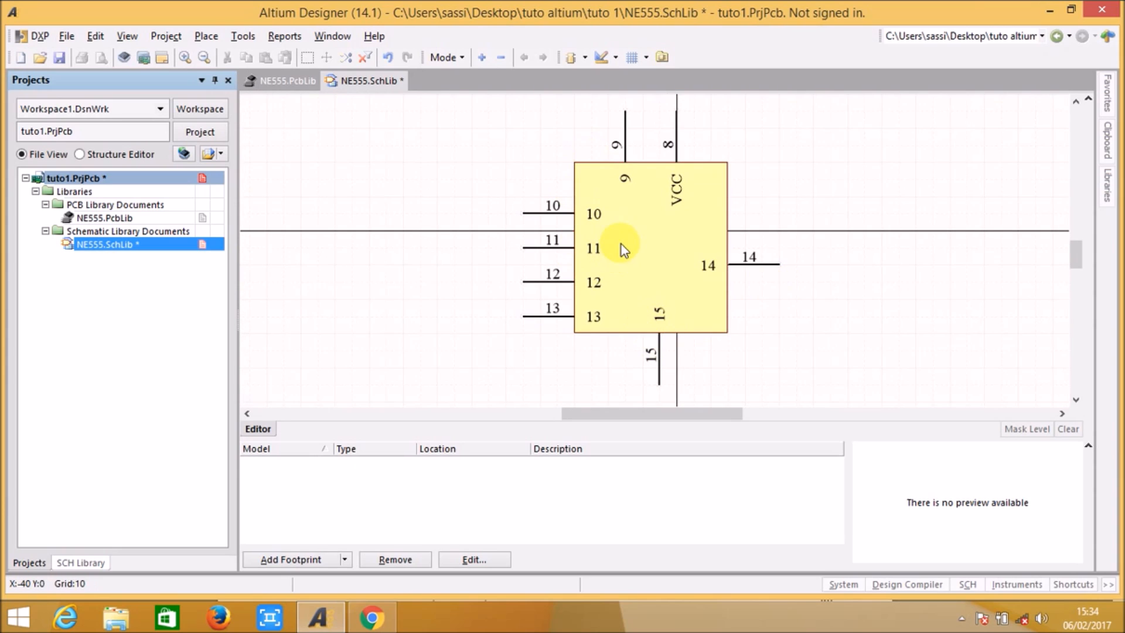
mouse_move(605, 209)
left_mouse_down()
mouse_move(564, 310)
mouse_move(542, 304)
mouse_move(604, 206)
mouse_move(621, 210)
left_mouse_up()
left_click_drag(490, 196, 611, 337)
left_click_drag(545, 282, 521, 267)
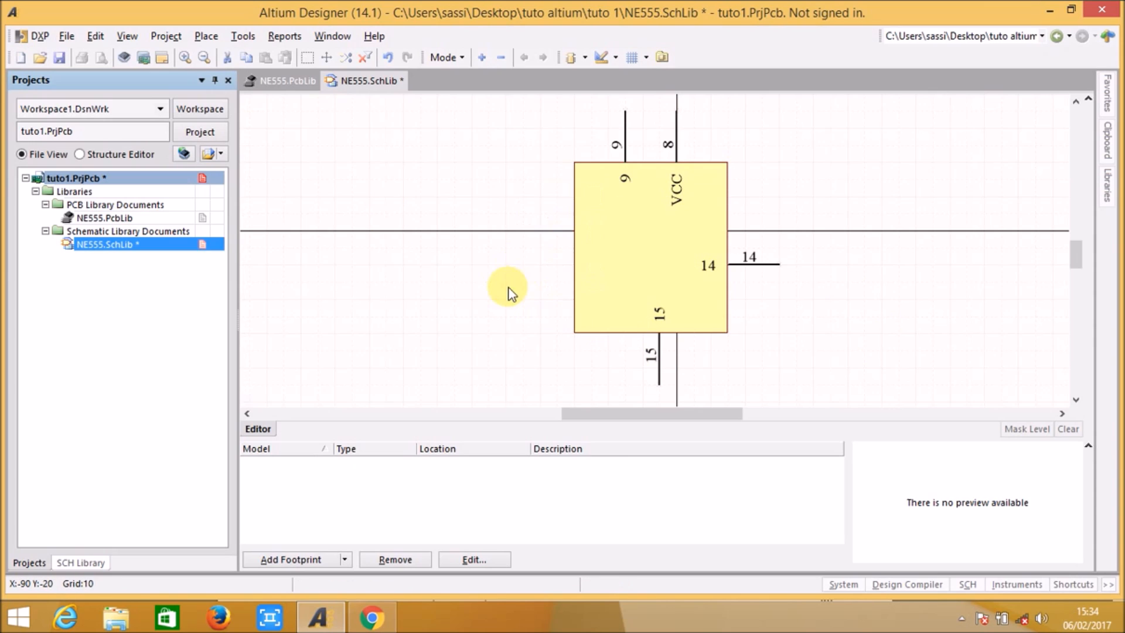
left_click(485, 319)
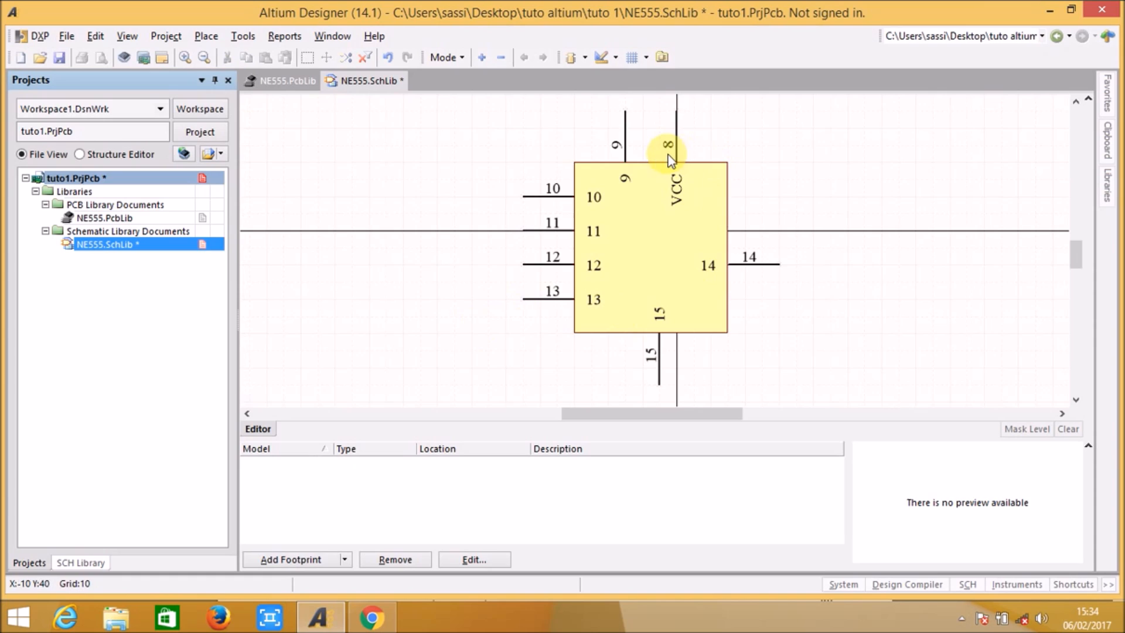
Step: Move the VCC pin and the other top-edge pin each one 10-unit grid step to the right
left_click_drag(677, 150, 694, 111)
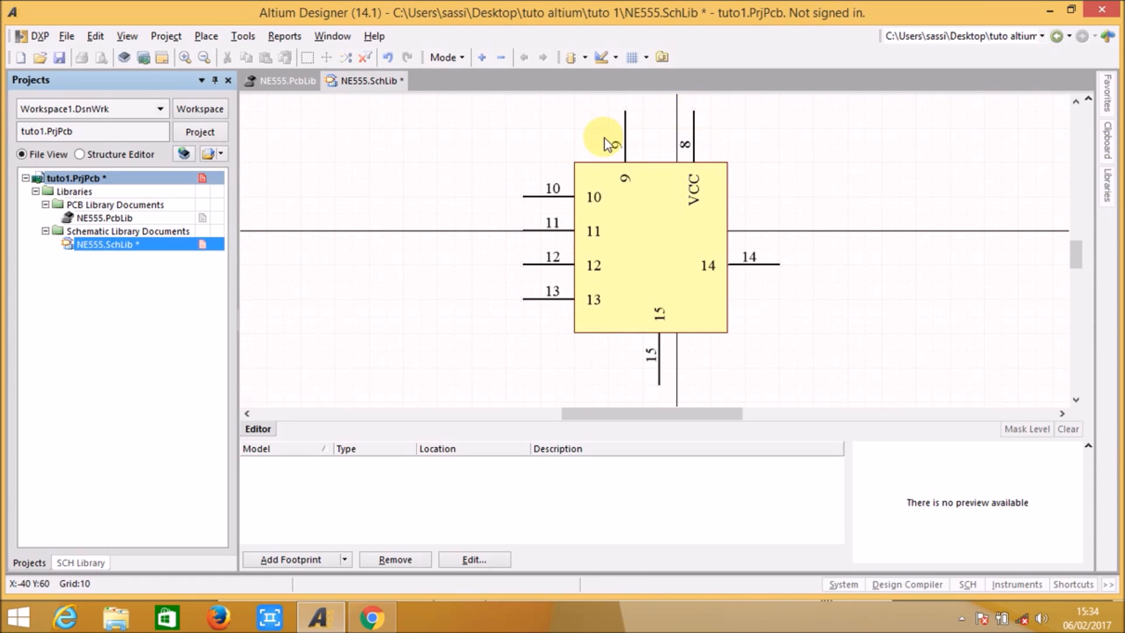
double_click(623, 131)
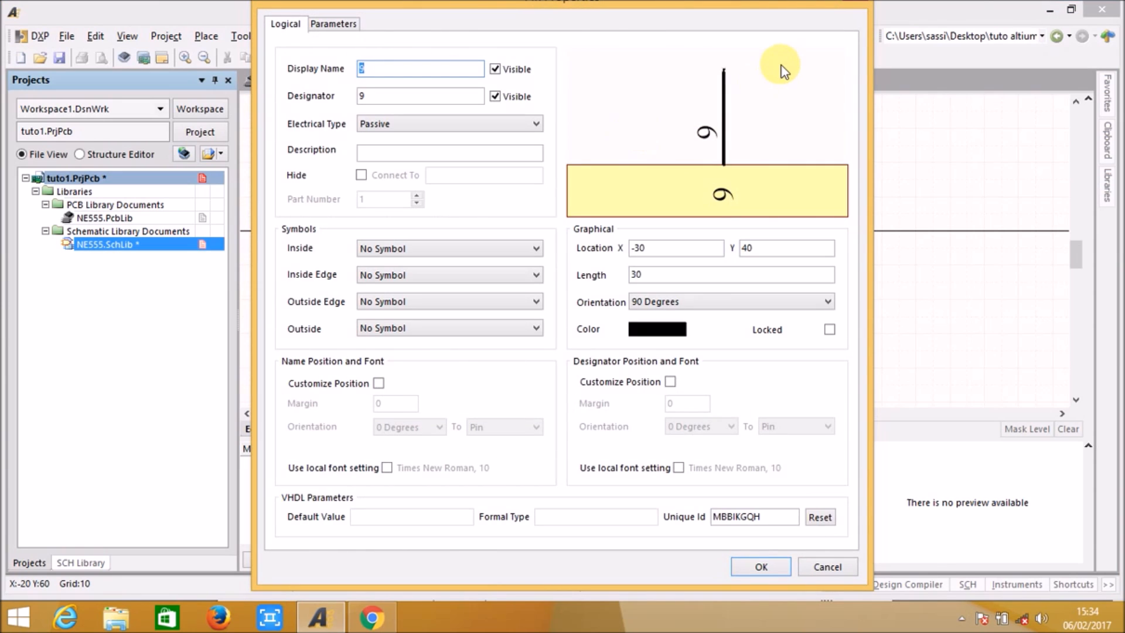
key("Escape")
left_click_drag(624, 136, 640, 114)
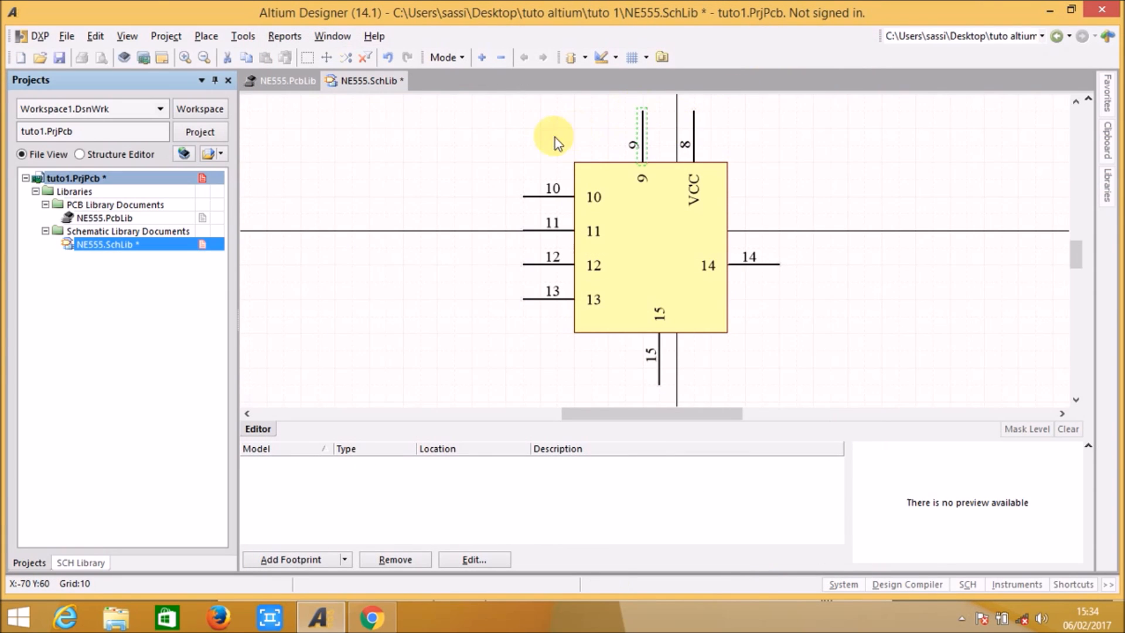
Step: Set the display name of the top-edge pin beside VCC to Cont and its designator to 5
double_click(643, 154)
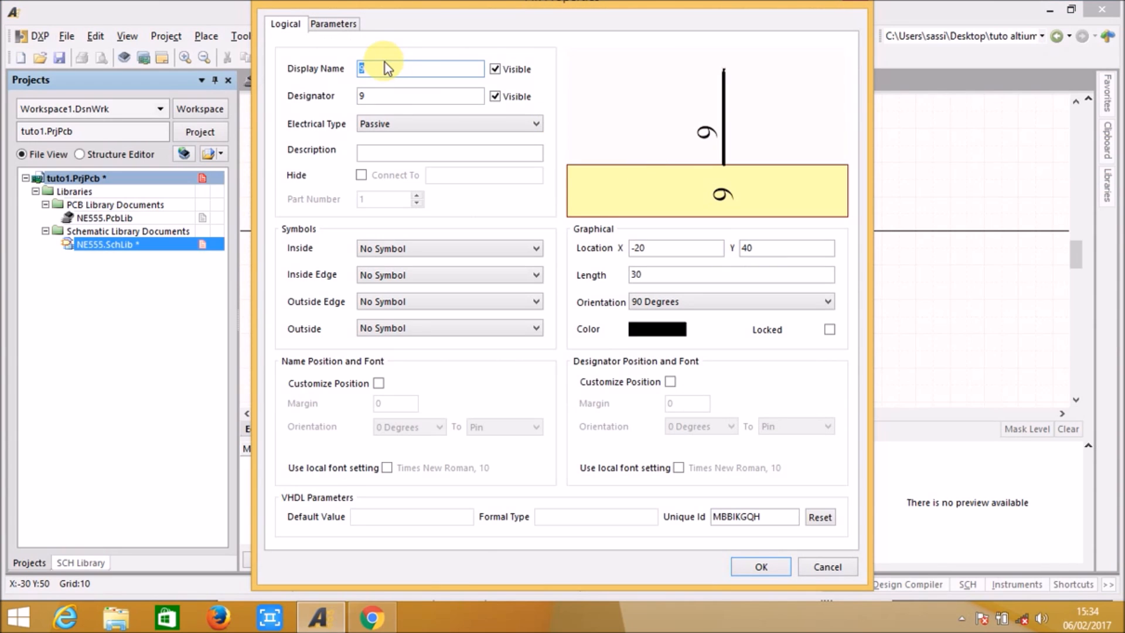
type("Cont")
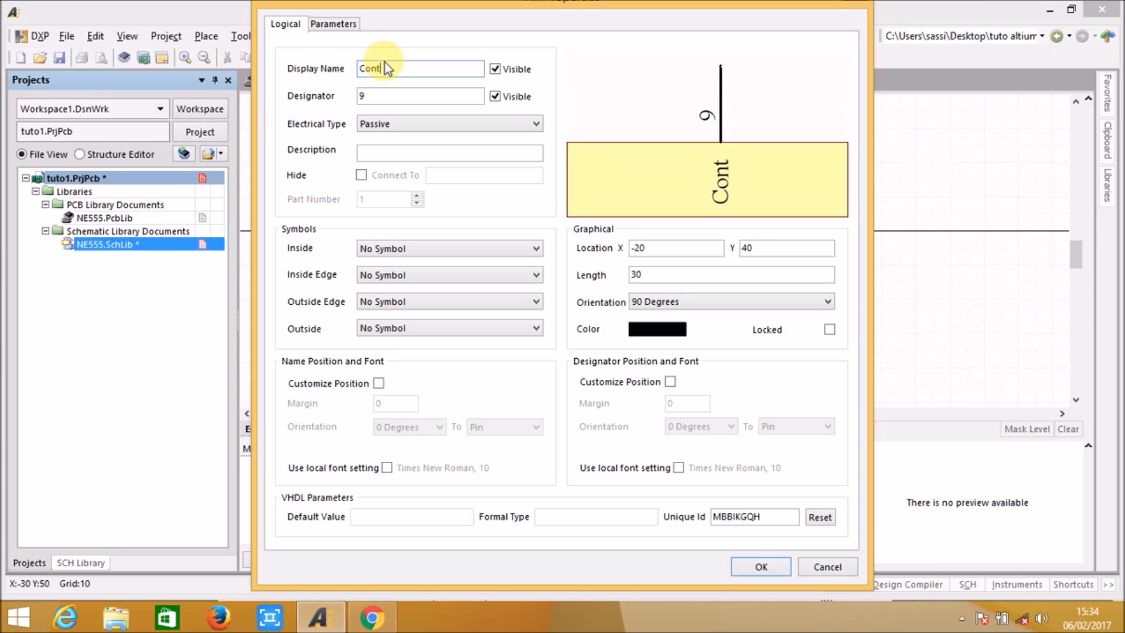
key("Tab")
key("Return")
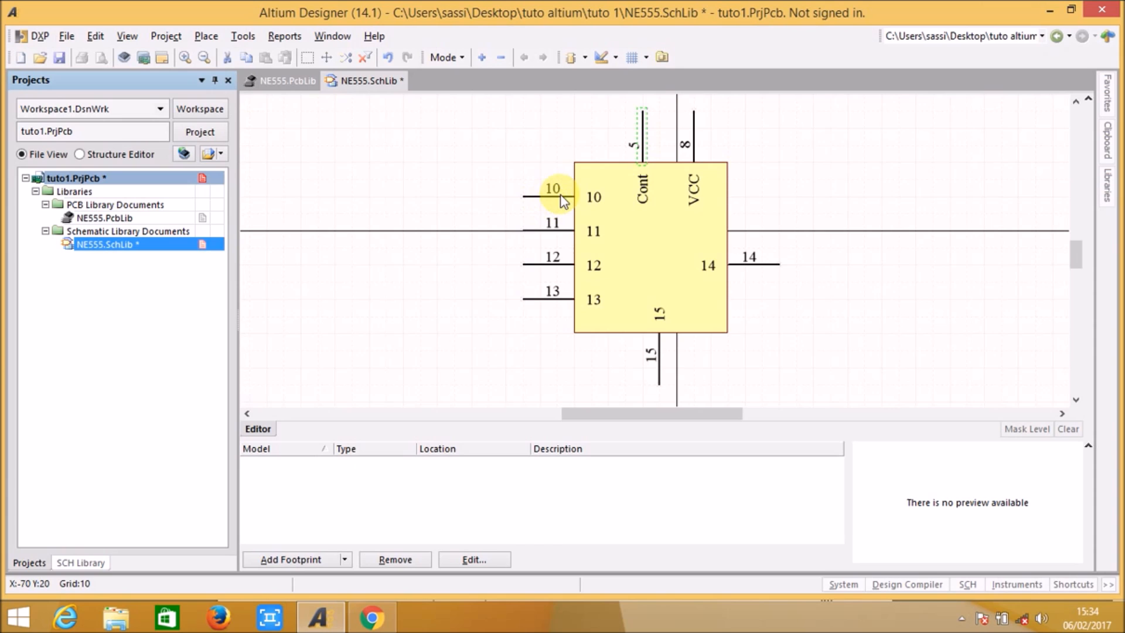
Step: Set the display name of the uppermost pin on the body's left edge to reset and its designator to 4
double_click(559, 196)
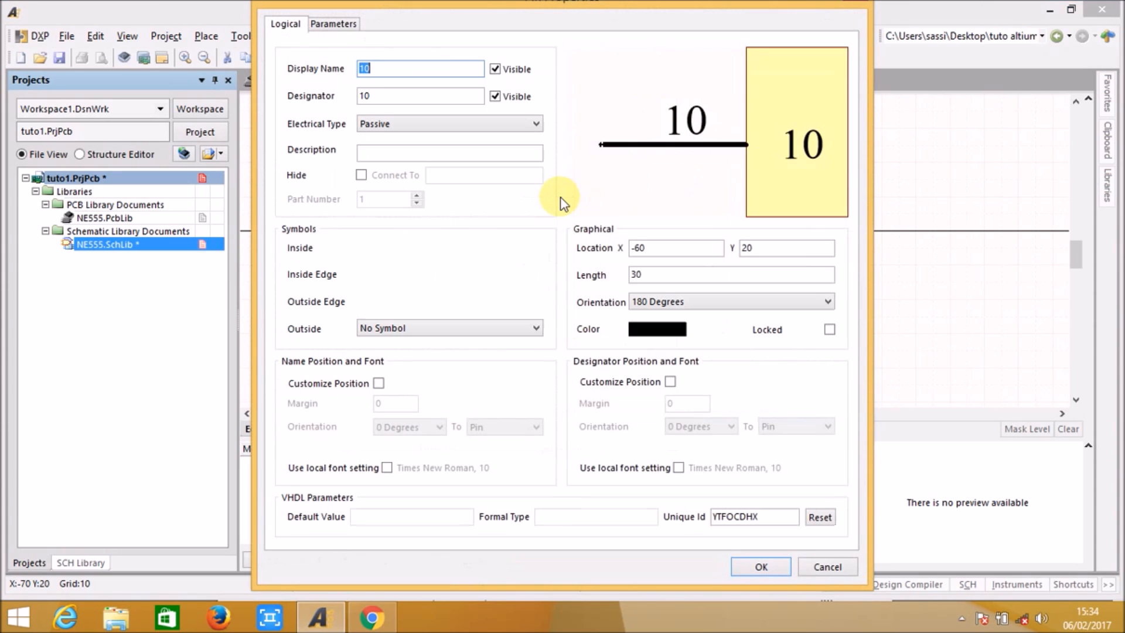
type("resert")
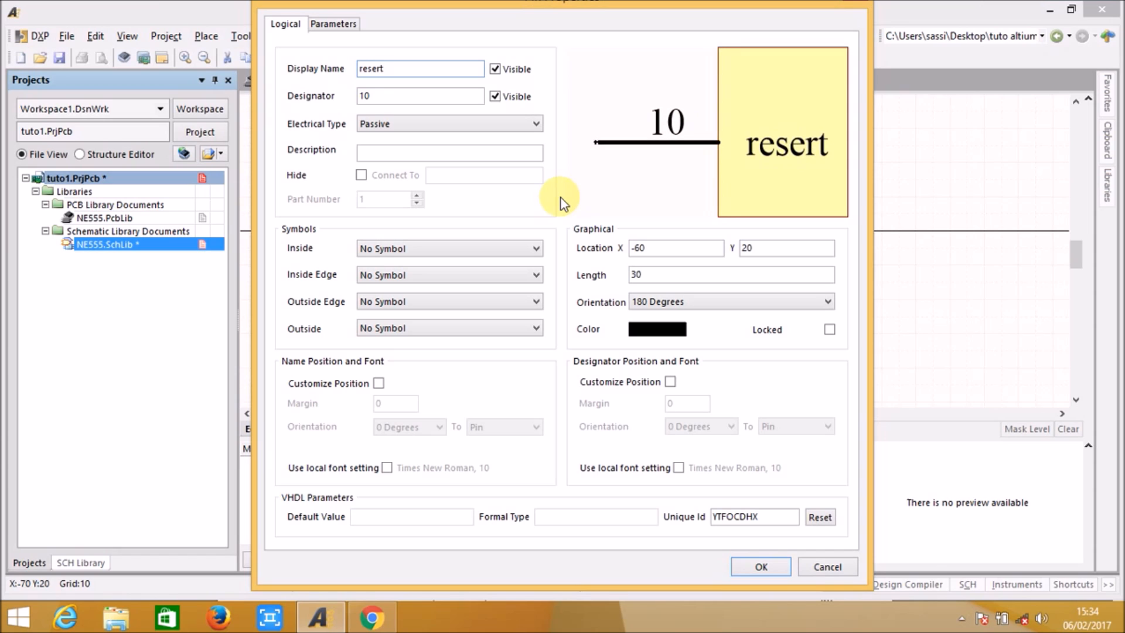
key("BackSpace")
key("BackSpace")
type("t")
key("Tab")
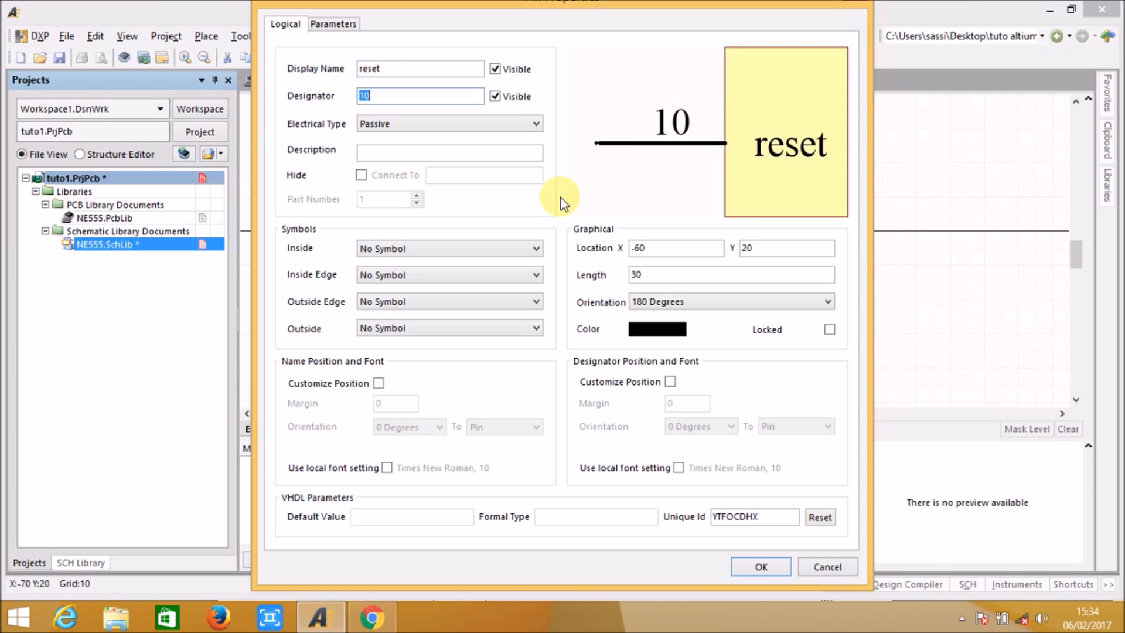
type("4")
key("Return")
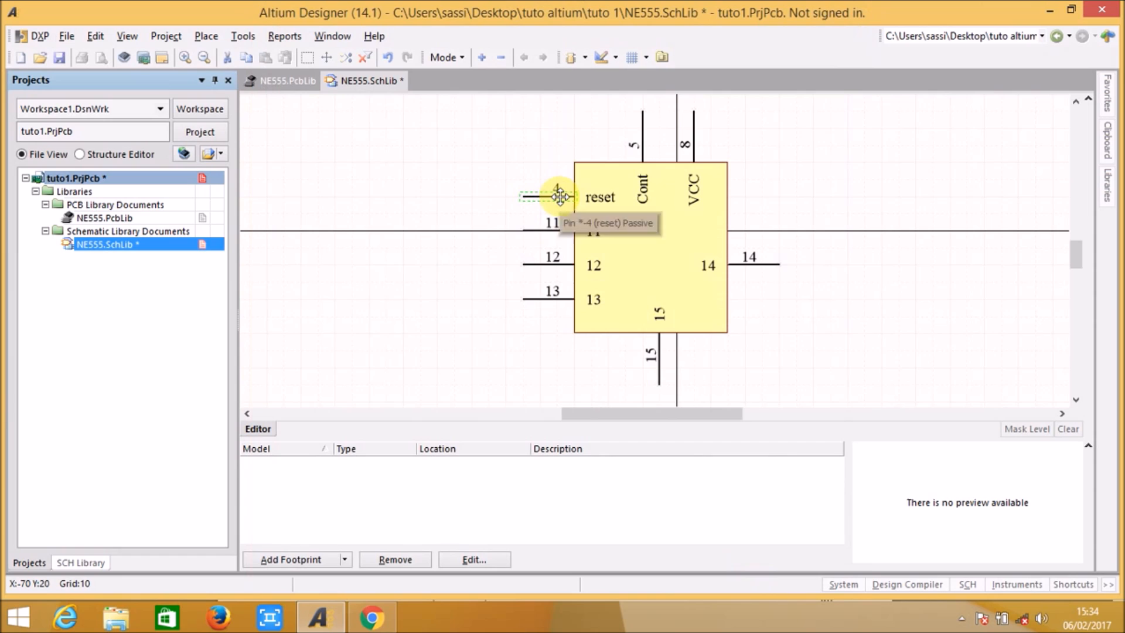
Step: Set the display name of the left-edge pin directly below reset to Disch and its designator to 7
double_click(547, 230)
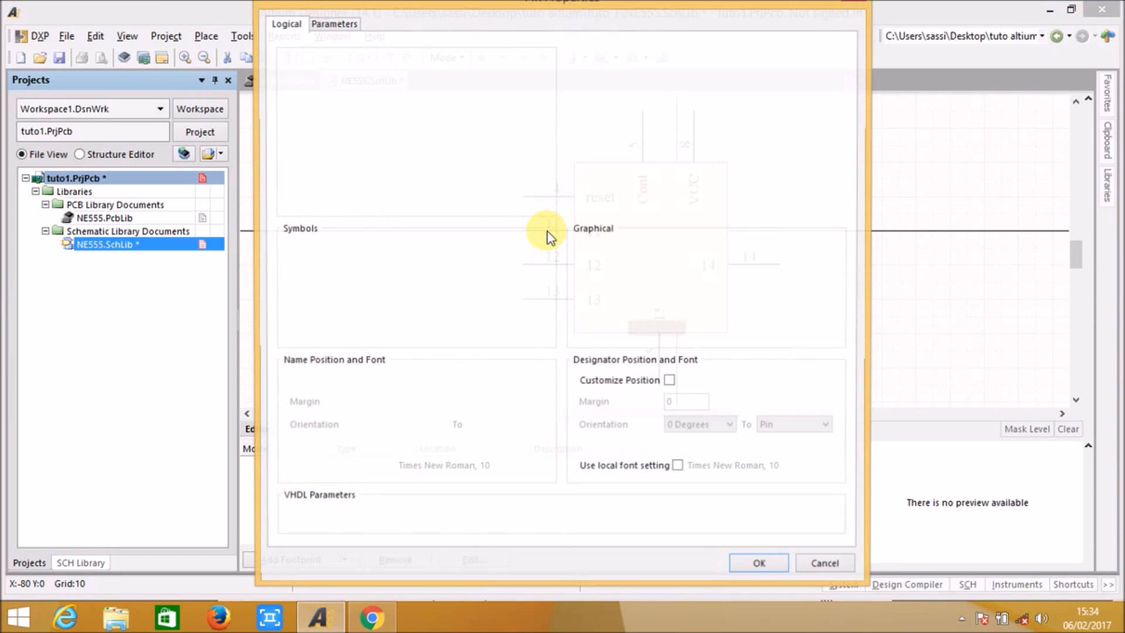
type("Disch")
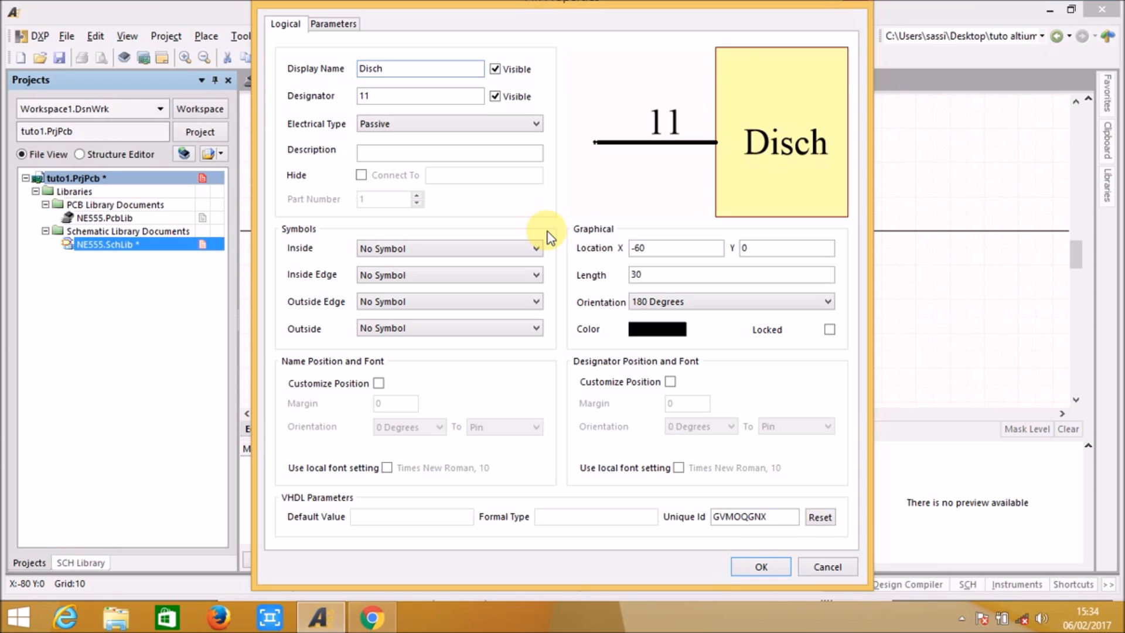
key("Tab")
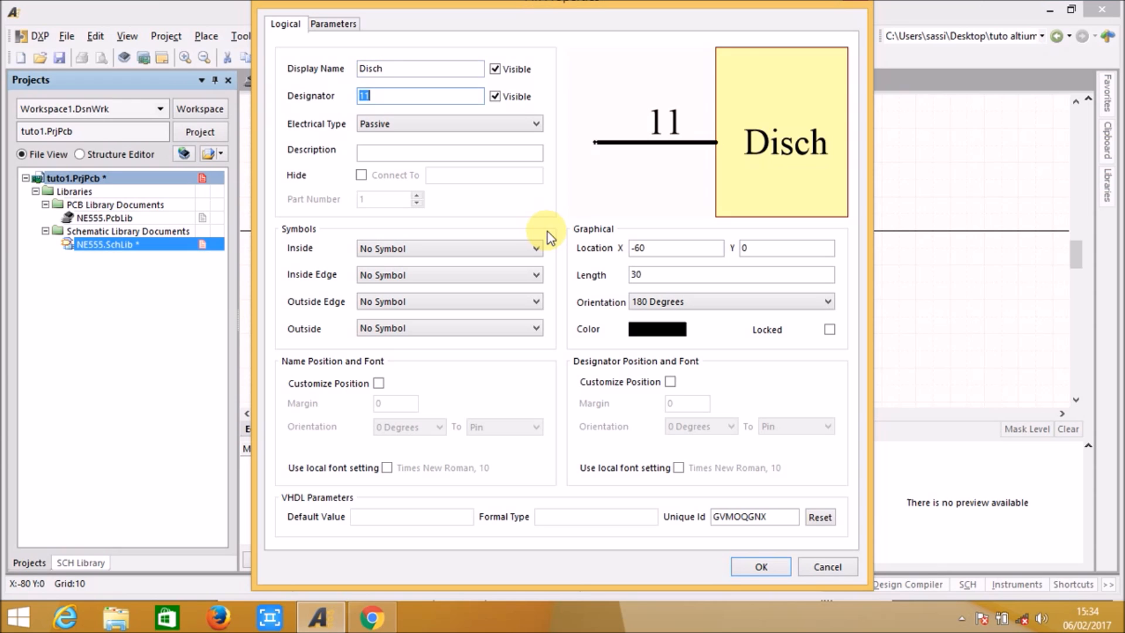
type("7")
key("Return")
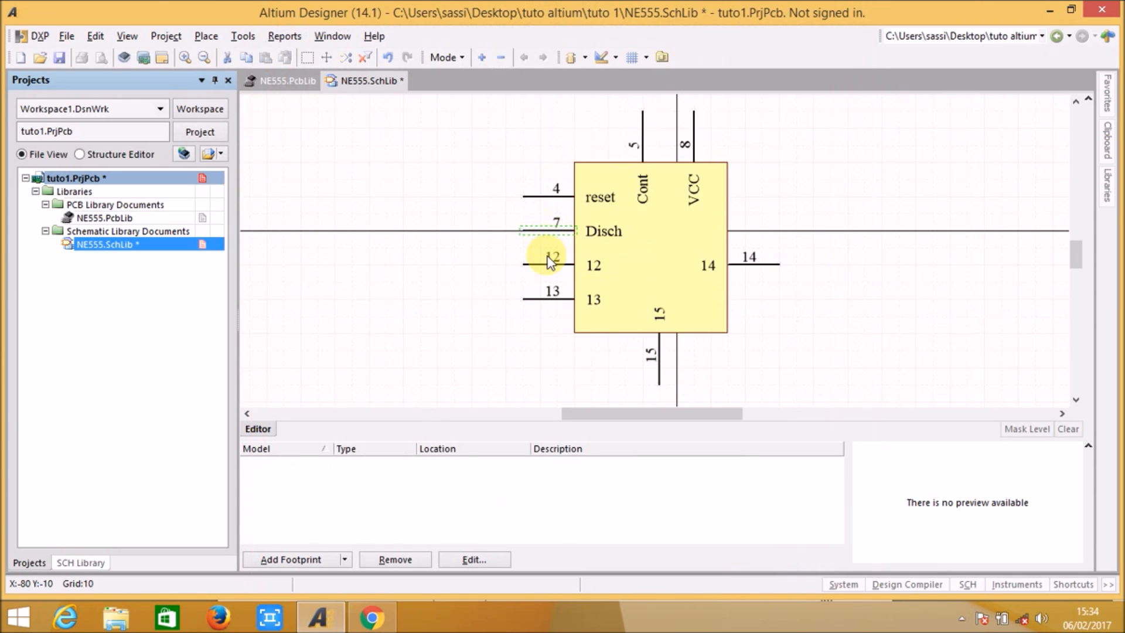
Step: Set the display name of the left-edge pin directly below Disch to thresh and its designator to 6
double_click(548, 265)
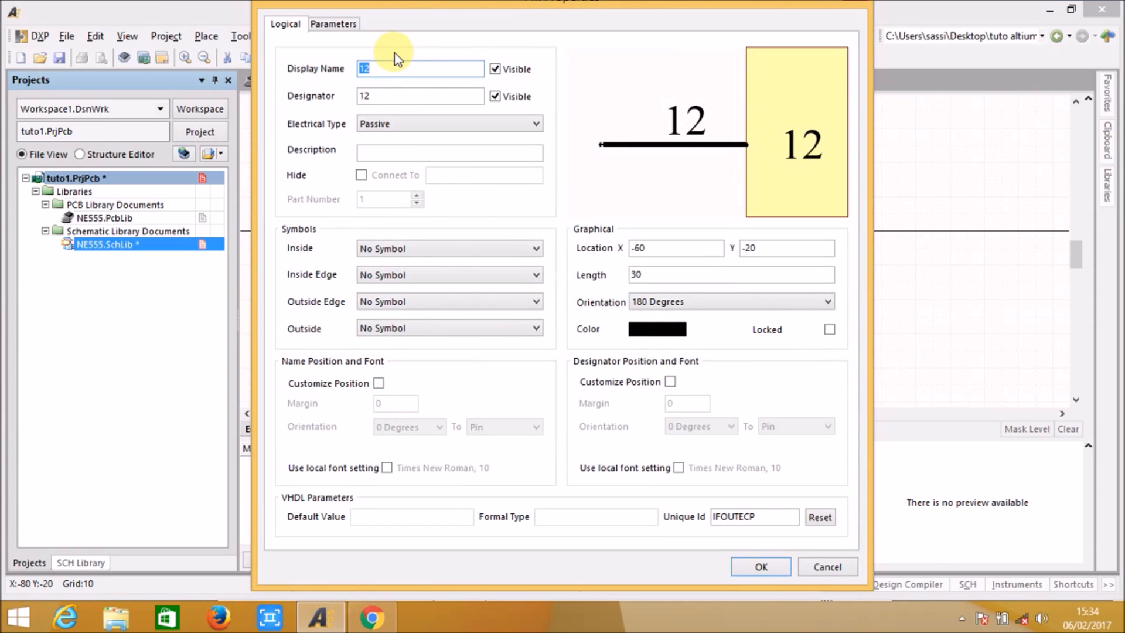
type("thresh")
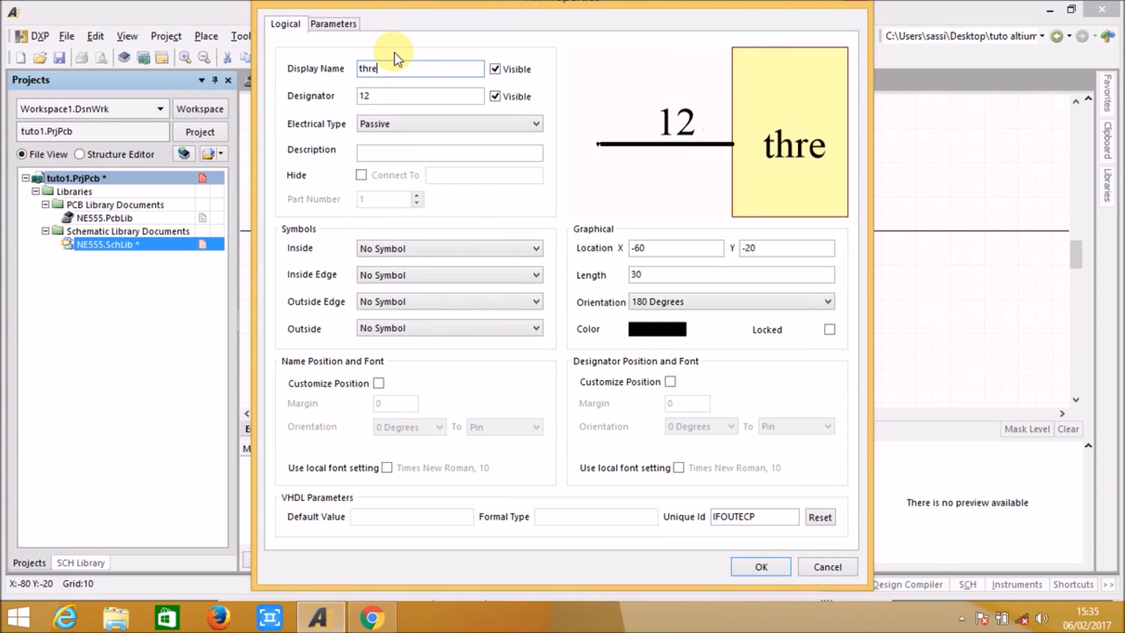
double_click(374, 95)
type("6")
key("Return")
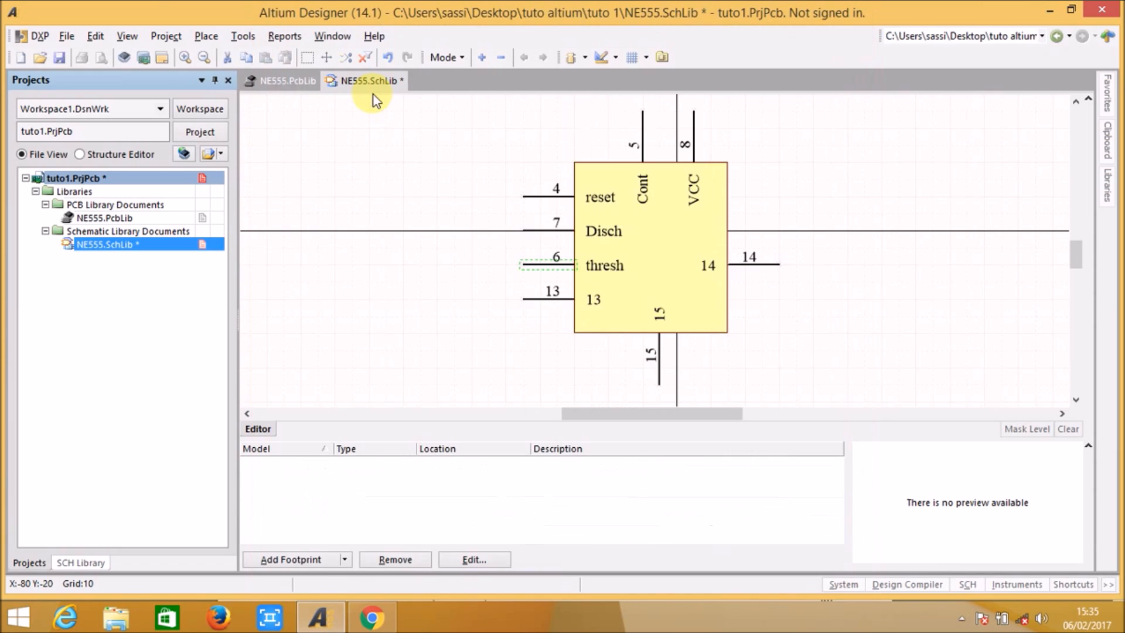
Step: Set the display name of the lowest pin on the body's left edge to trig and its designator to 2
double_click(537, 297)
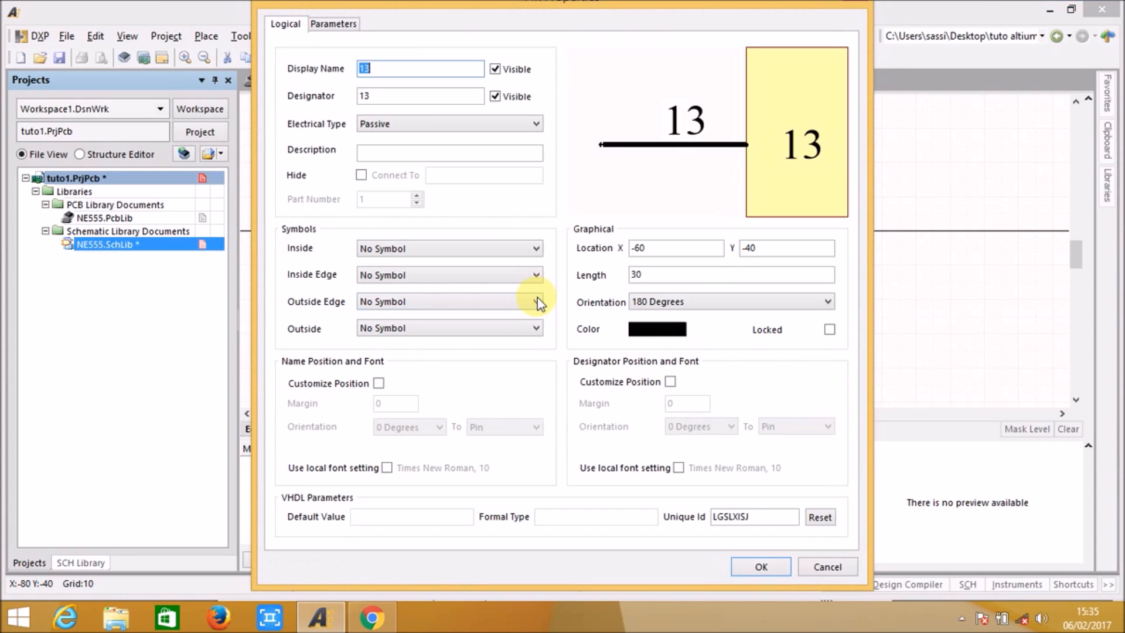
type("trig")
key("Tab")
type("2")
key("Return")
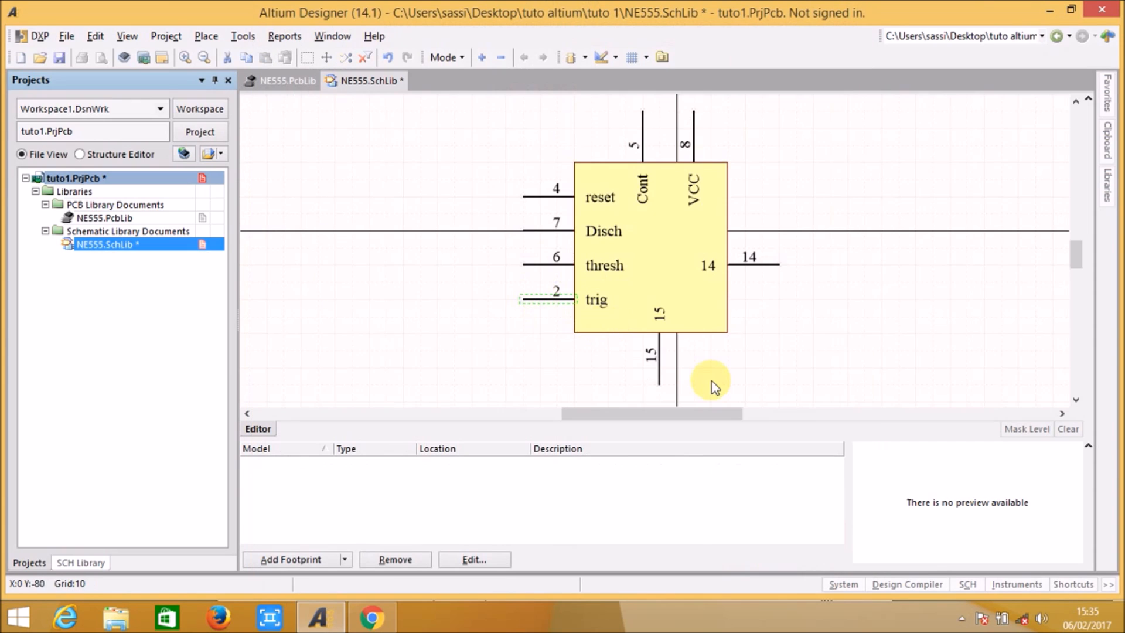
Step: Set the display name of the pin on the body's bottom edge to GND and its designator to 1
double_click(659, 366)
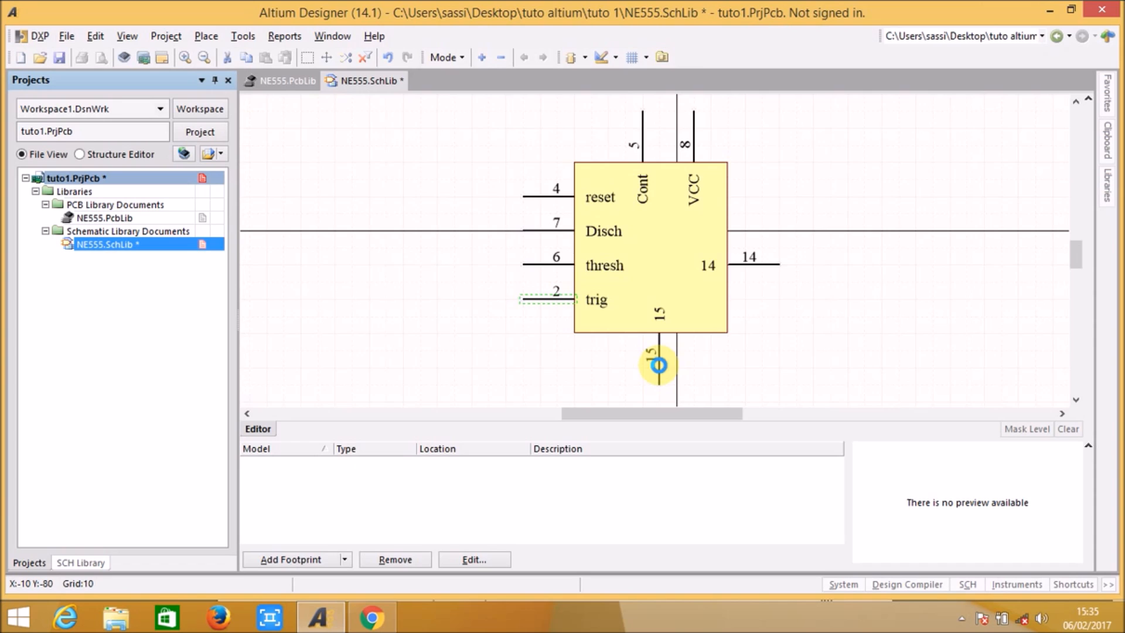
type("GND")
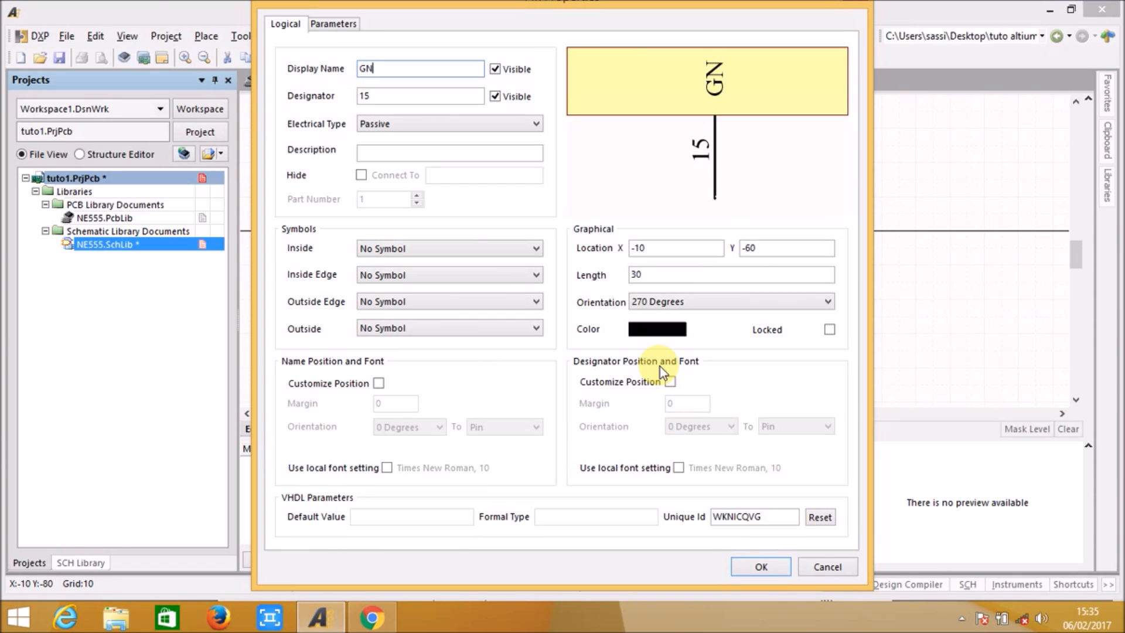
key("Tab")
type("1")
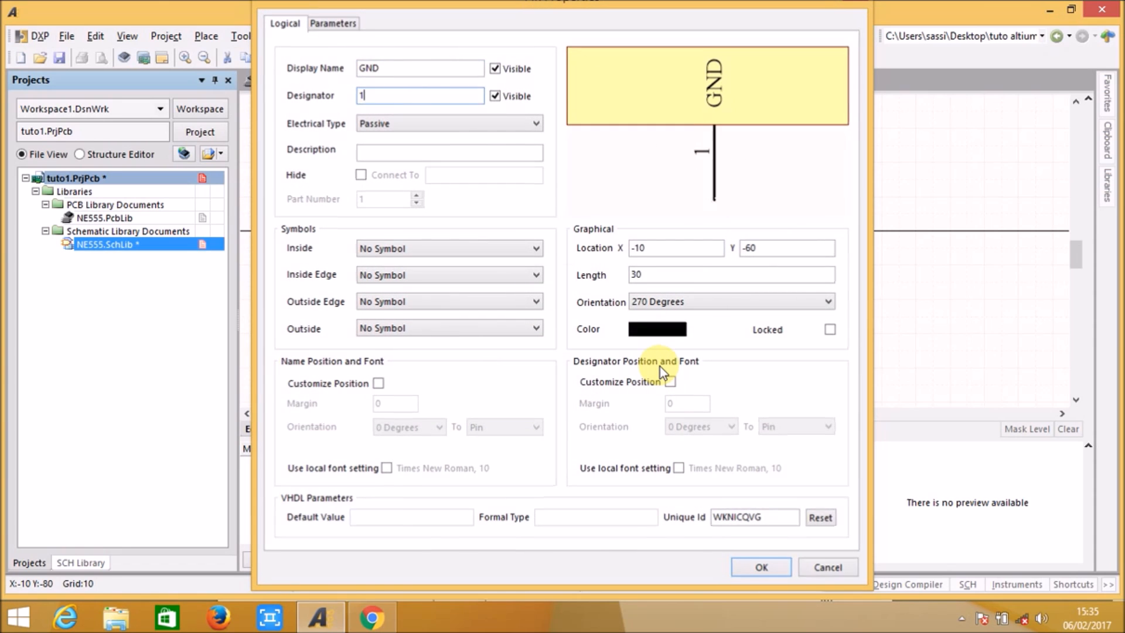
key("Return")
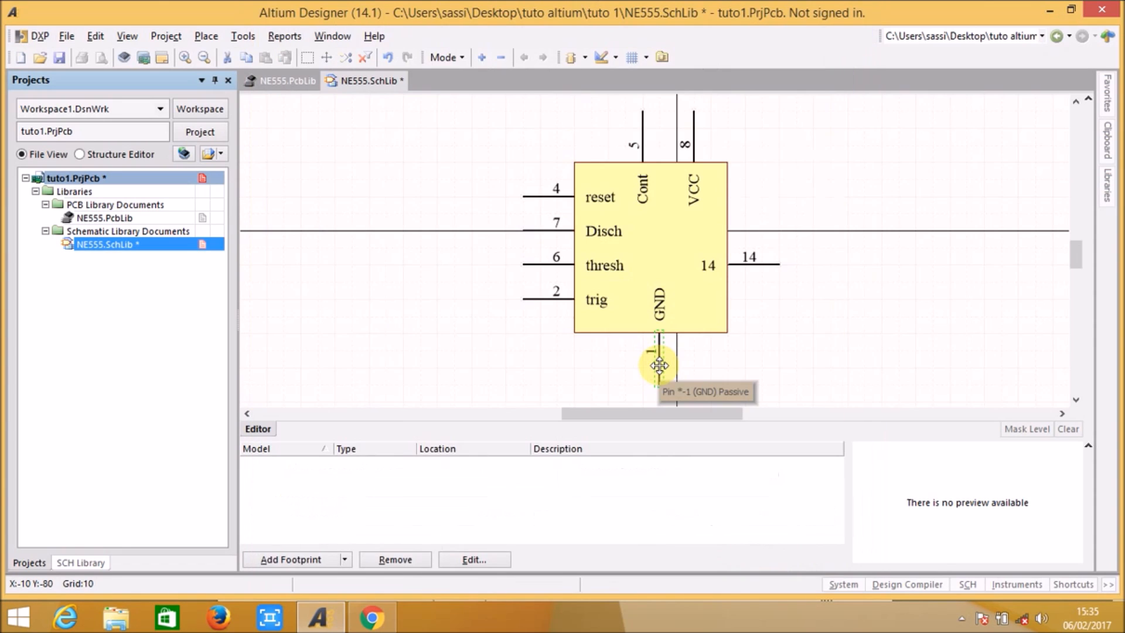
Step: Set the display name of the right-edge pin to OUT and its designator to 3, and save the schematic library
double_click(760, 269)
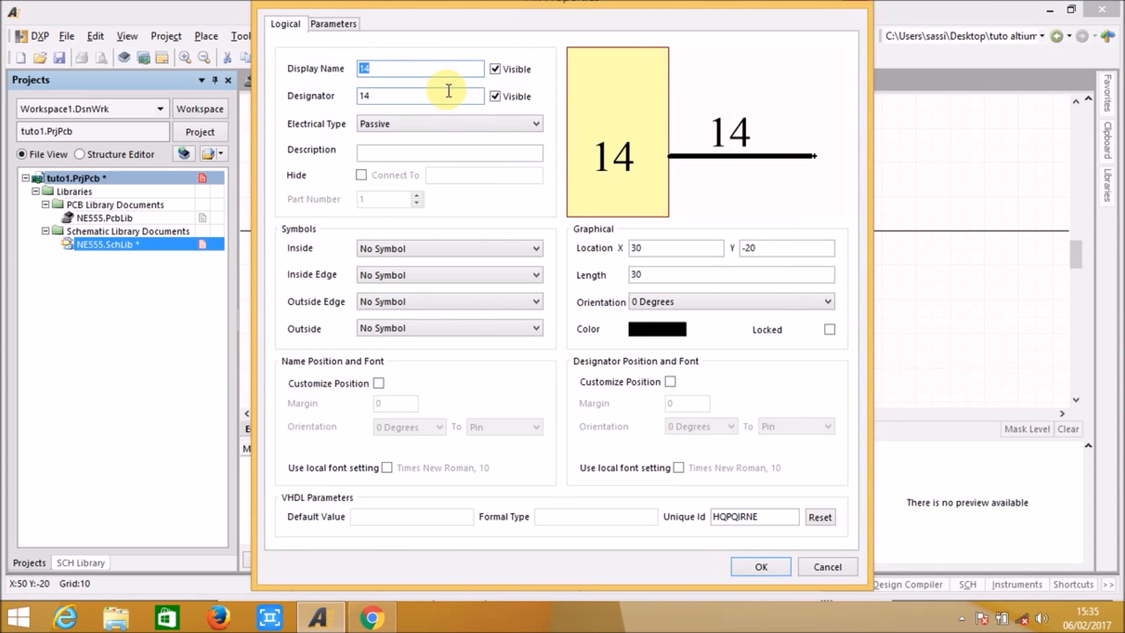
type("UT")
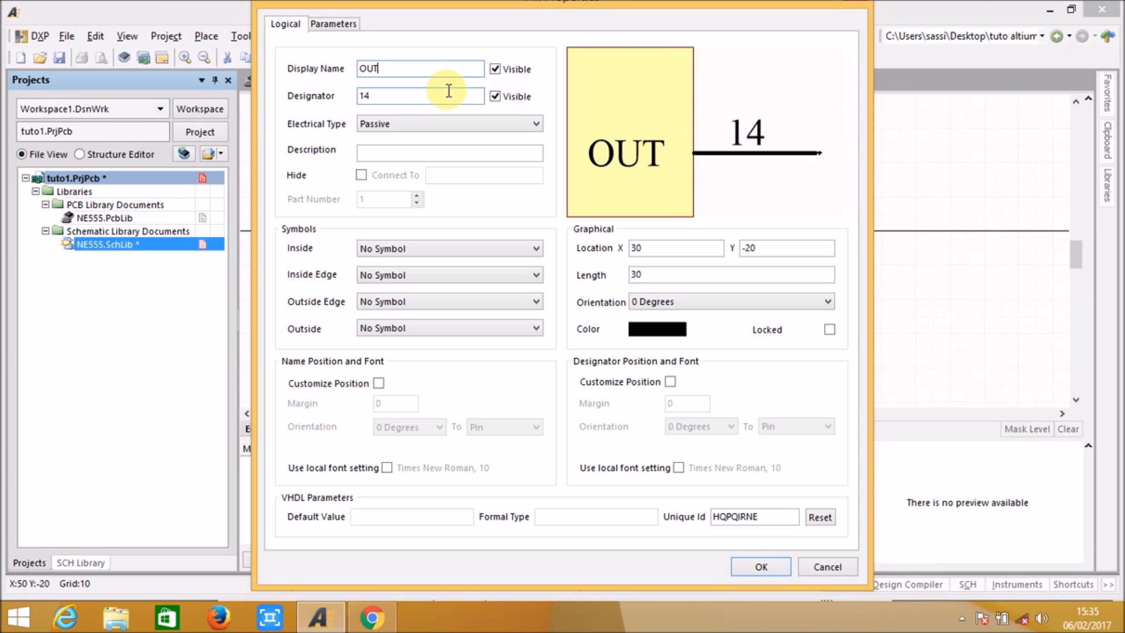
key("Tab")
type("3")
key("Return")
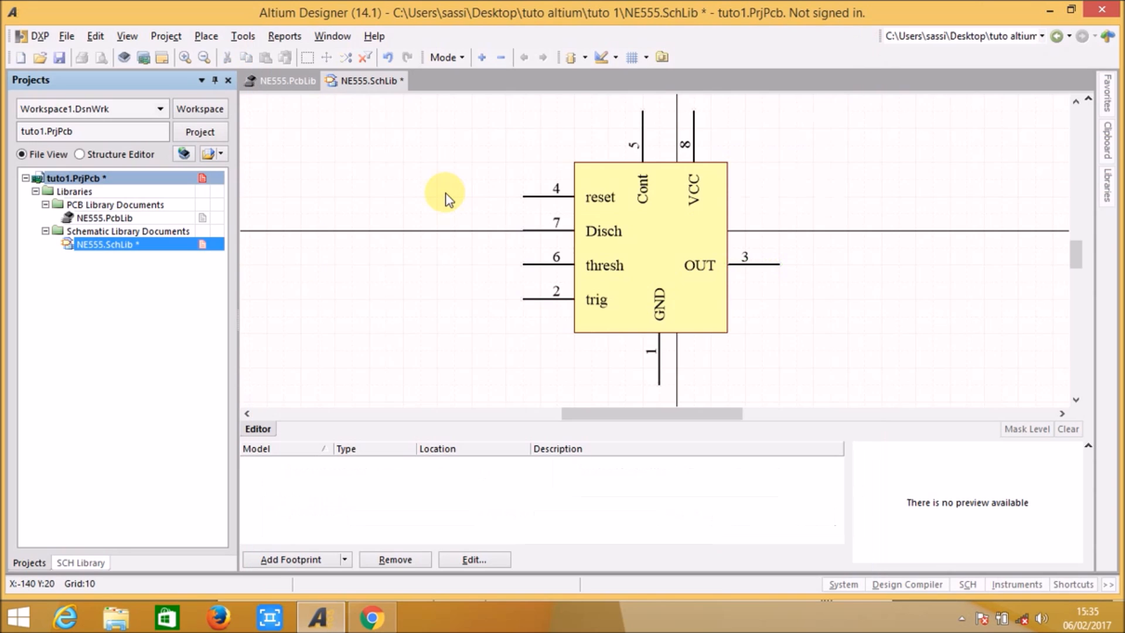
left_click(66, 61)
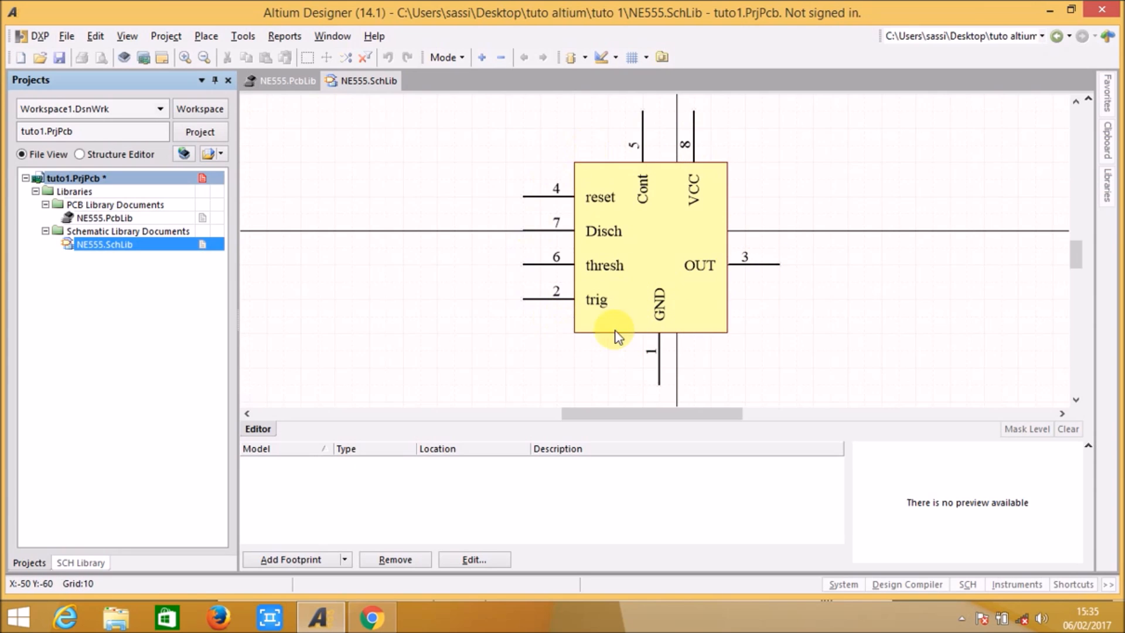
Step: Check the RESET pin's symbol in the datasheet's Figure 12 in Chrome, and open the reset pin's properties in Altium Designer
left_click(364, 624)
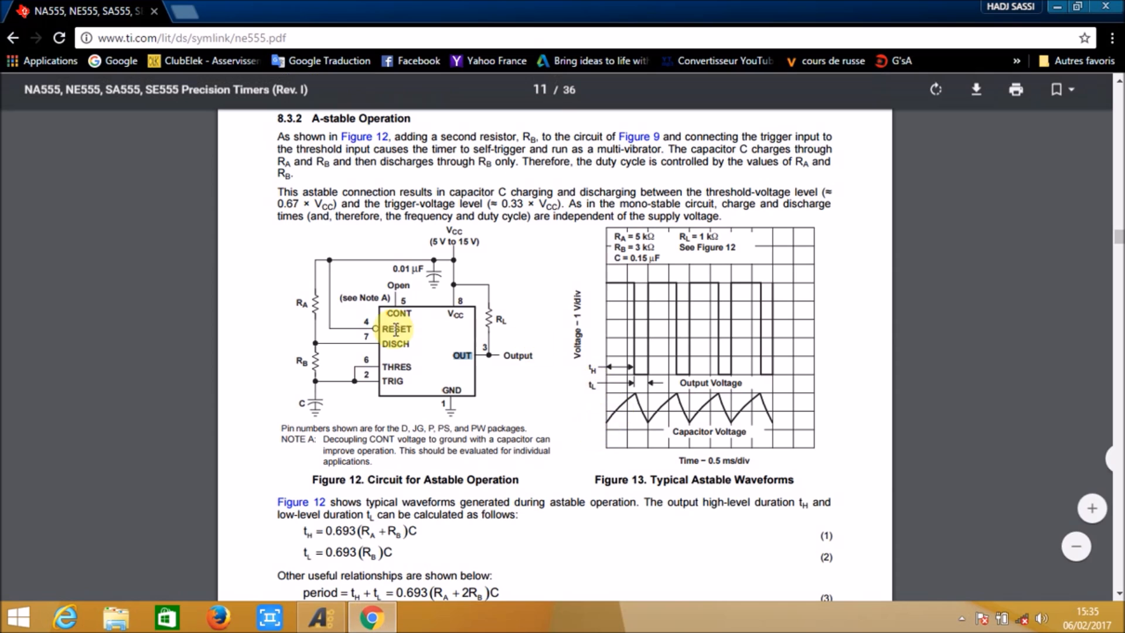
scroll(431, 354, "down", 2)
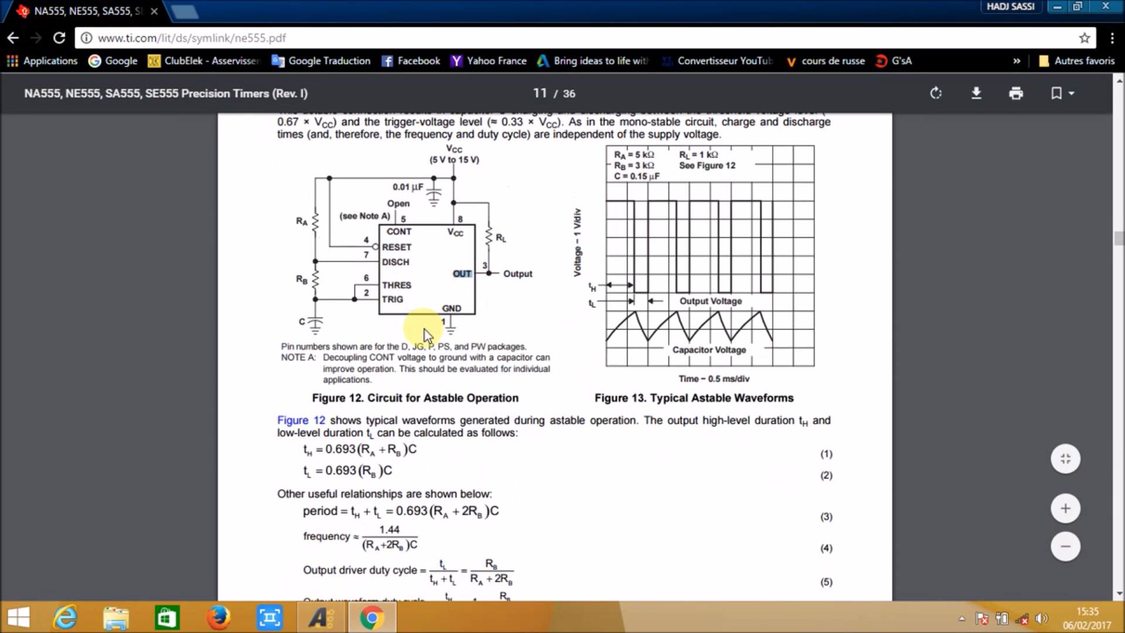
left_click_drag(370, 244, 378, 246)
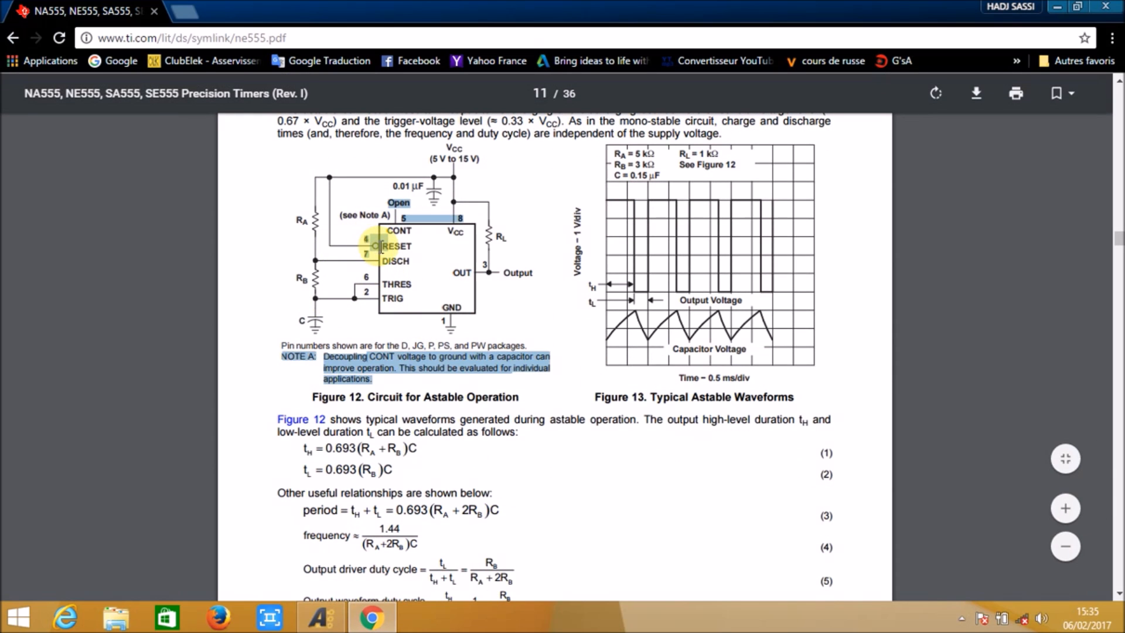
left_click(376, 247)
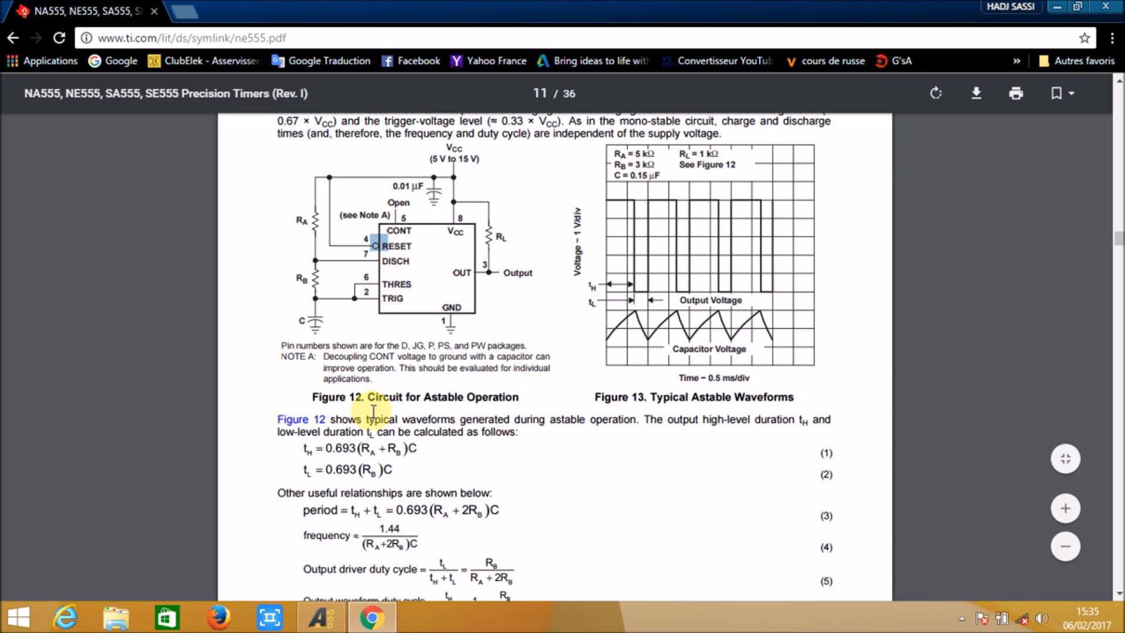
mouse_move(334, 623)
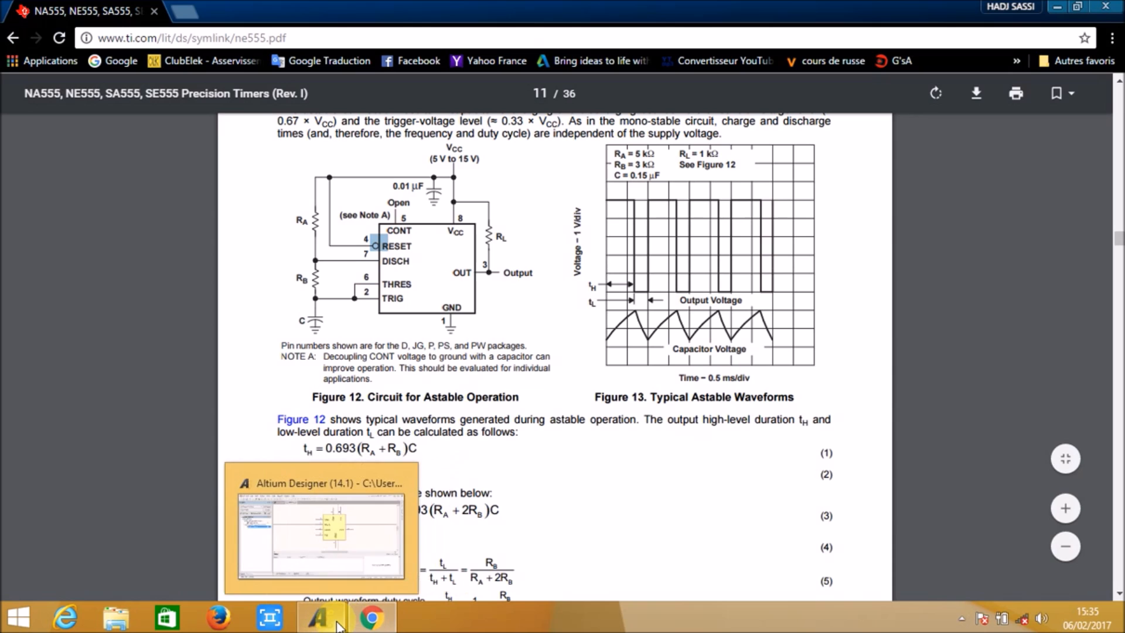
left_click(338, 625)
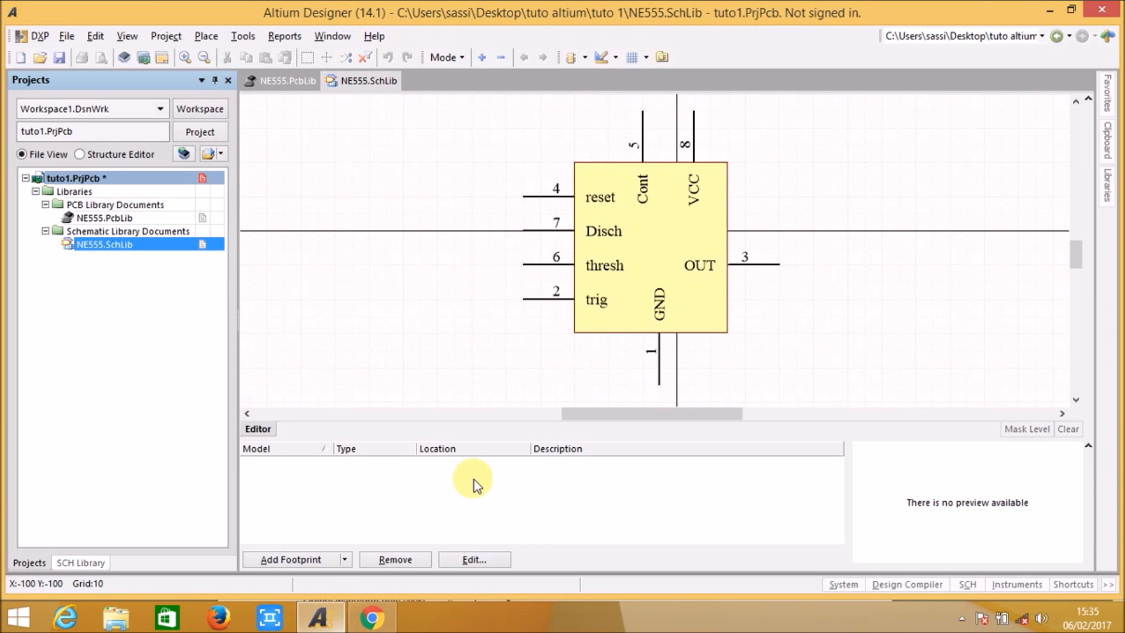
double_click(538, 202)
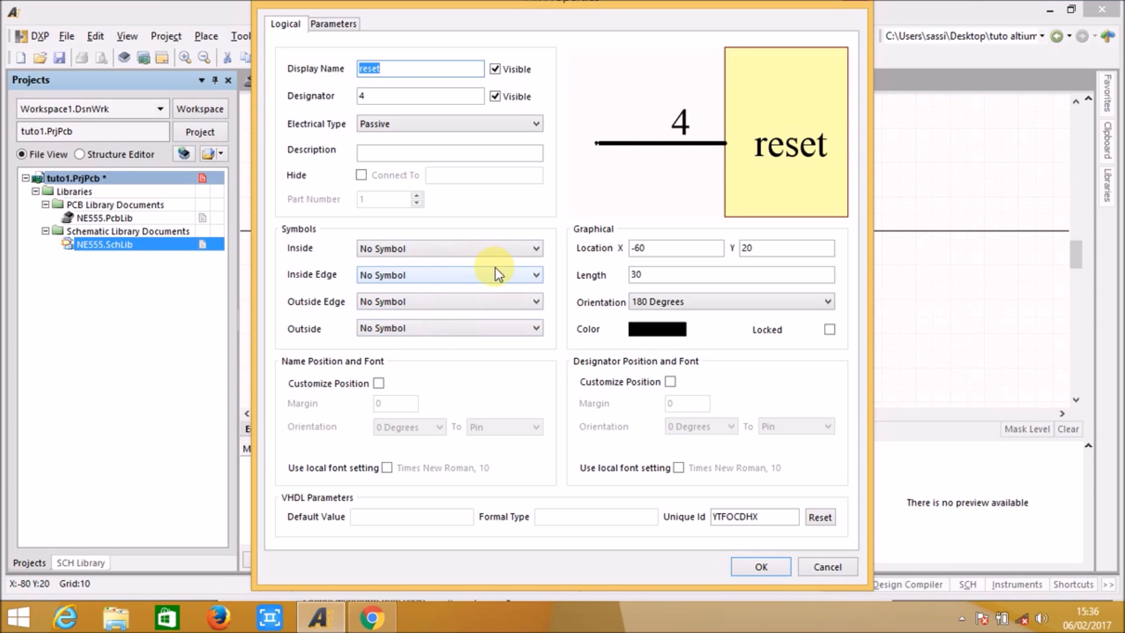
Step: Try the Pulse inside symbol and the Clock inside-edge symbol on the reset pin, restoring No Symbol after each
left_click(521, 251)
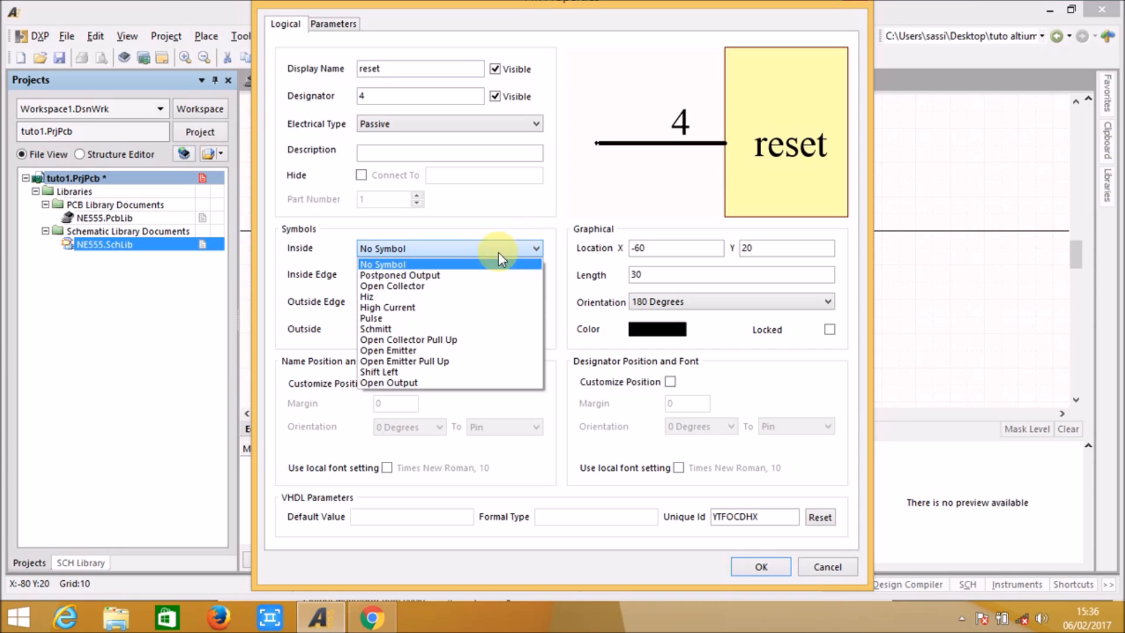
left_click(407, 320)
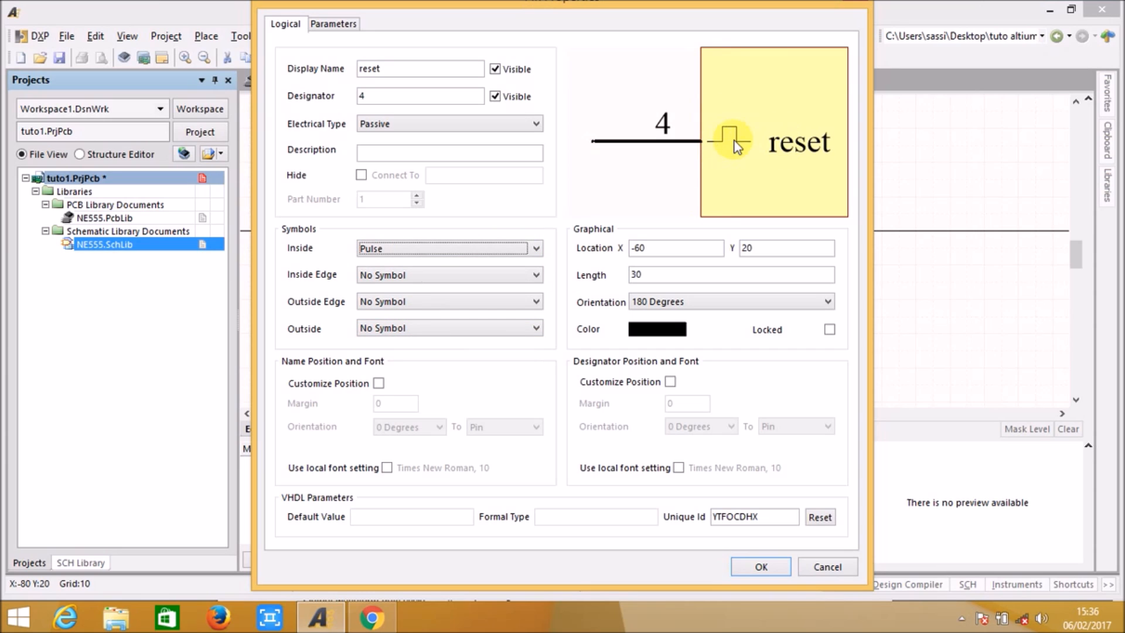
left_click(523, 248)
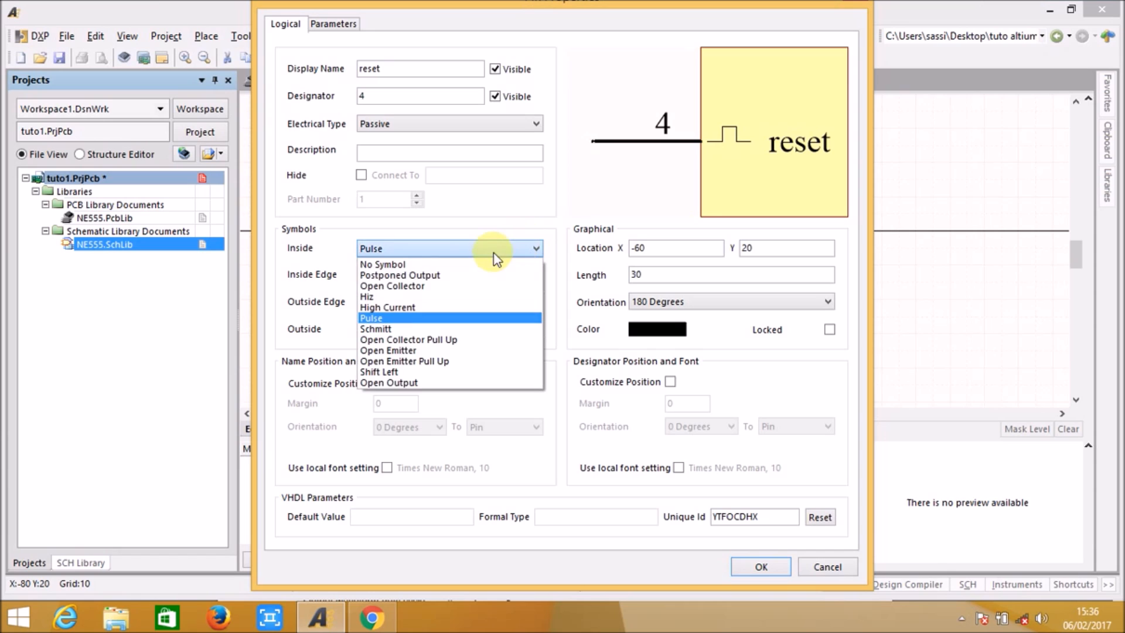
left_click(477, 267)
left_click(516, 276)
left_click(452, 302)
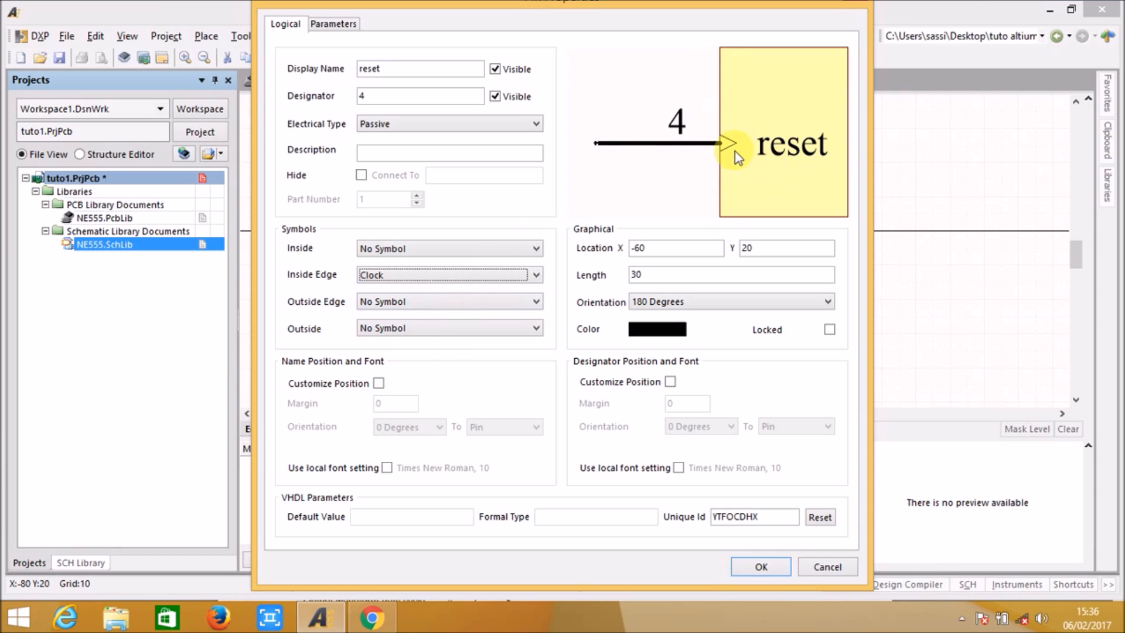
left_click(513, 275)
left_click(474, 293)
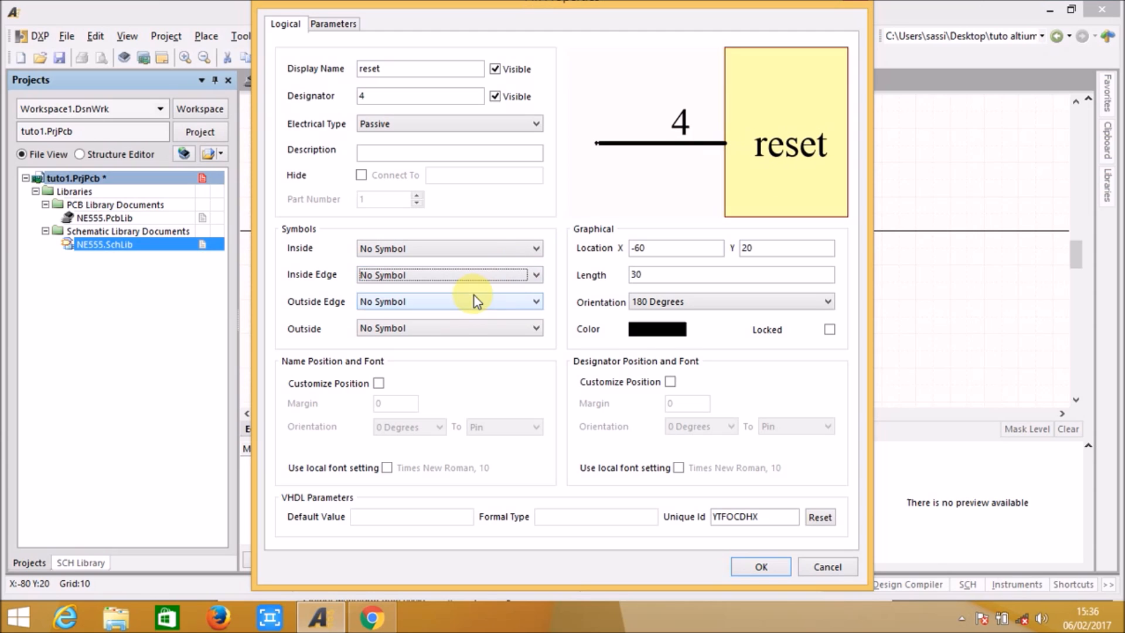
Step: Set the reset pin's outside edge symbol to Dot, confirm the pin properties and save the schematic library
left_click(462, 304)
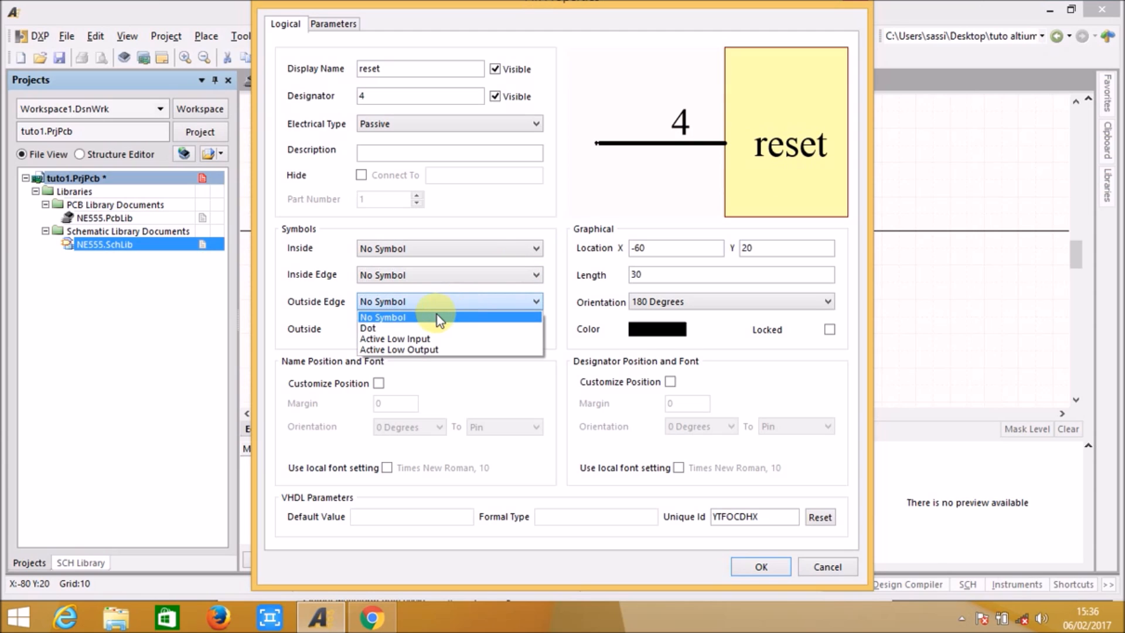
left_click(412, 323)
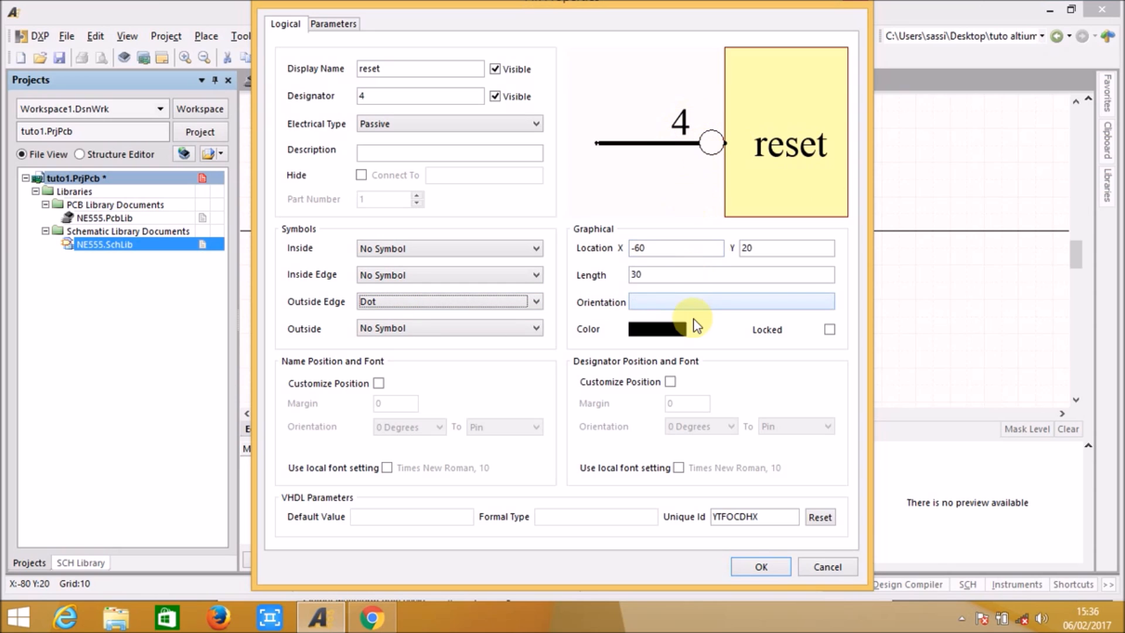
left_click(778, 567)
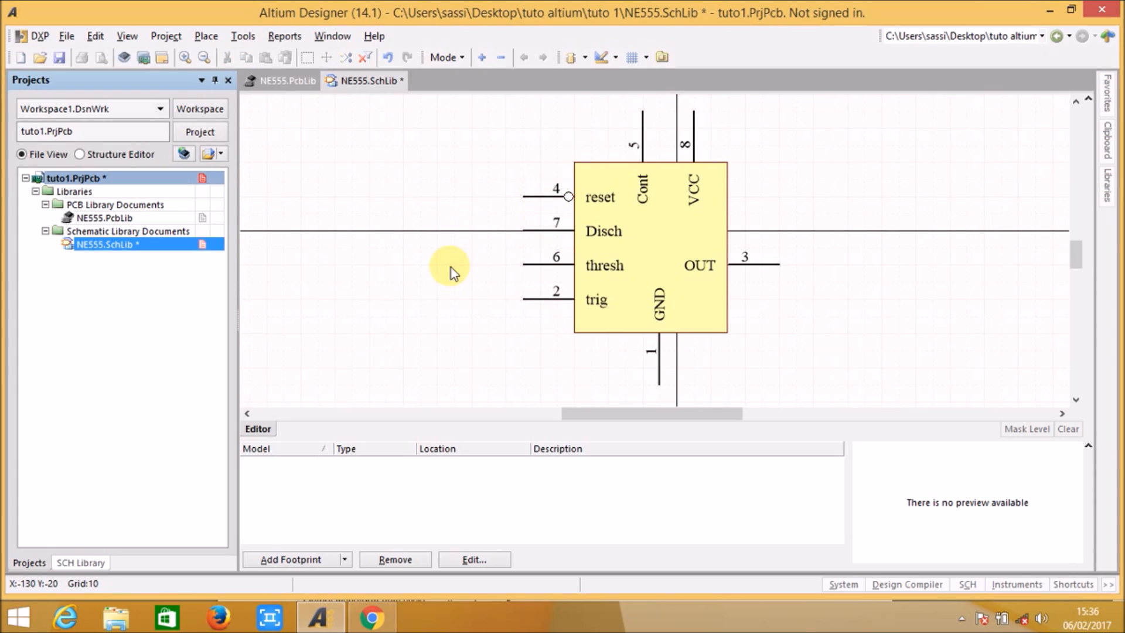
left_click(59, 57)
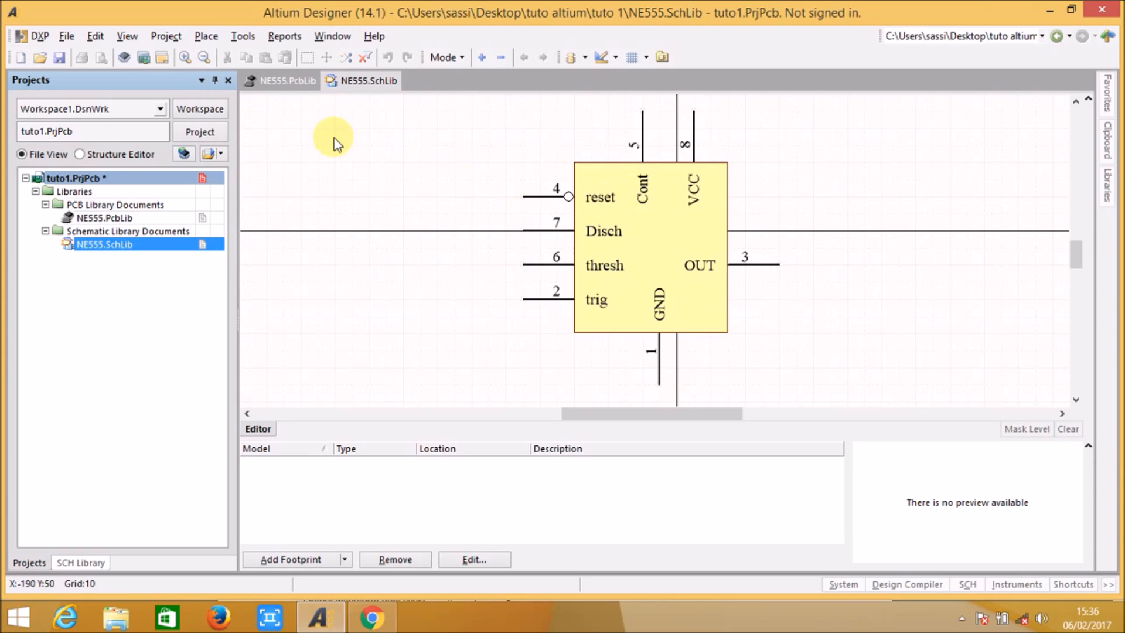
Step: Compare the pad numbers of the footprint in NE555.PcbLib with the pin numbers of the symbol in NE555.SchLib
left_click(290, 82)
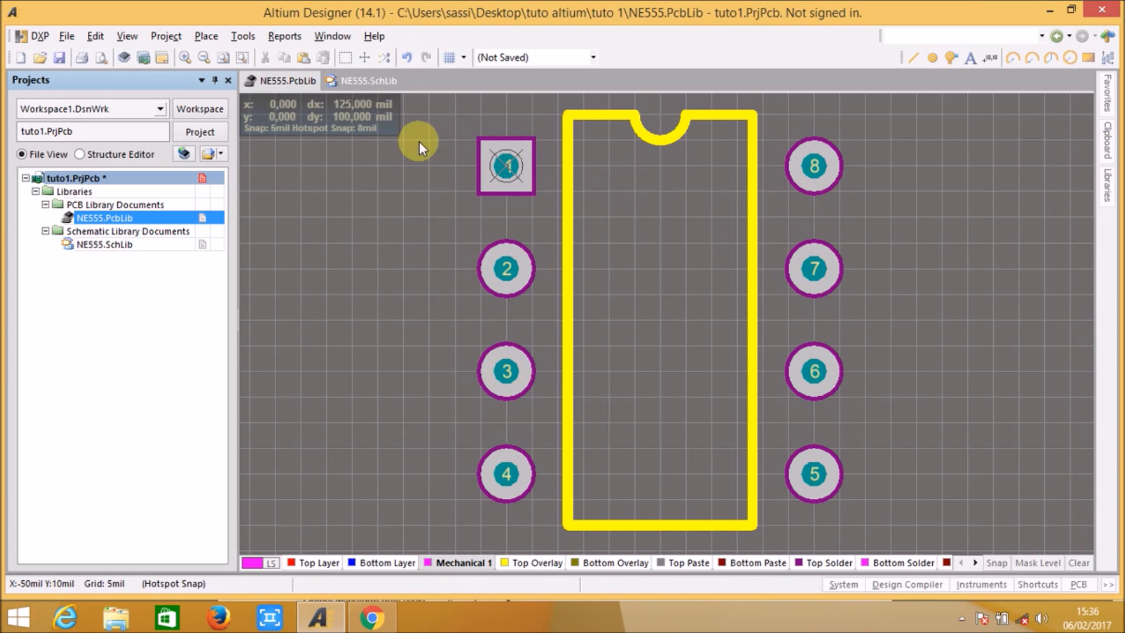
left_click(354, 83)
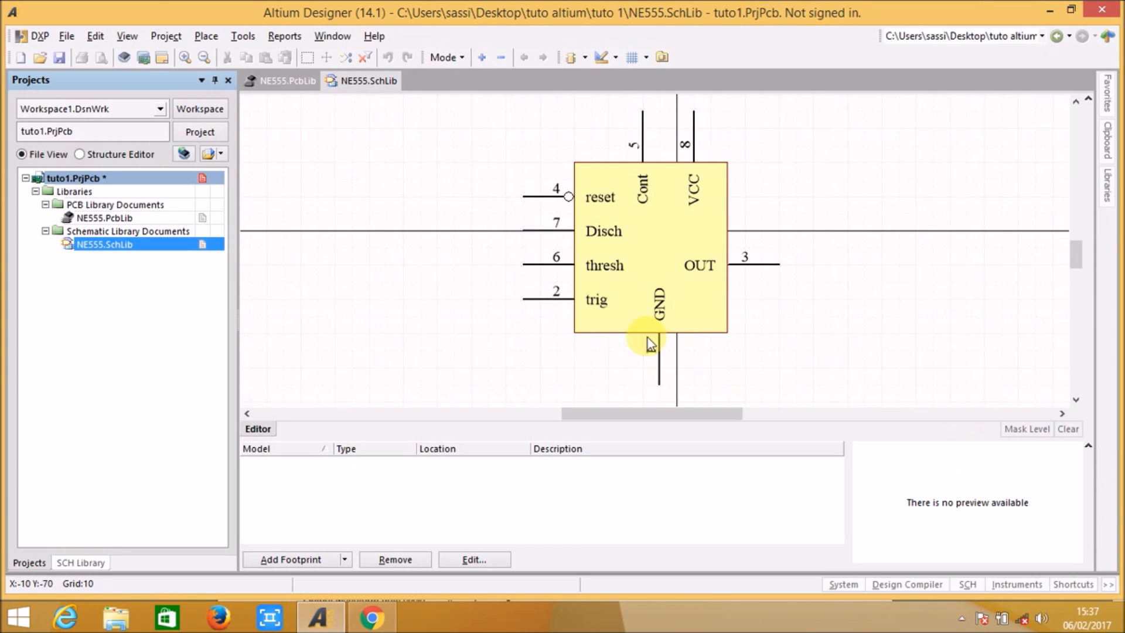
left_click(287, 80)
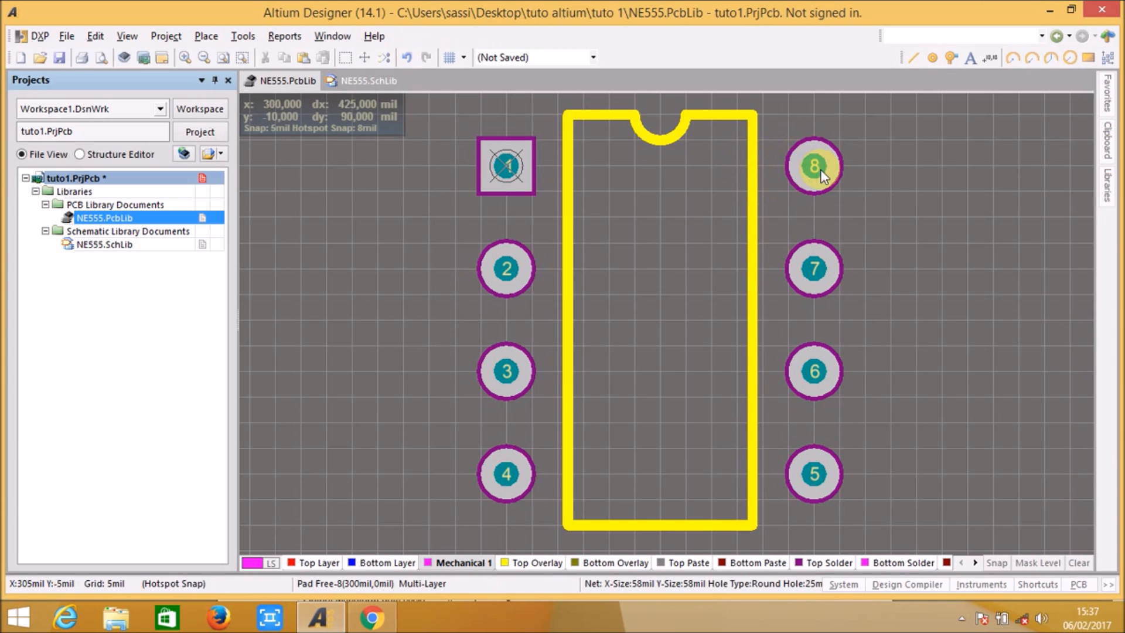
left_click(375, 83)
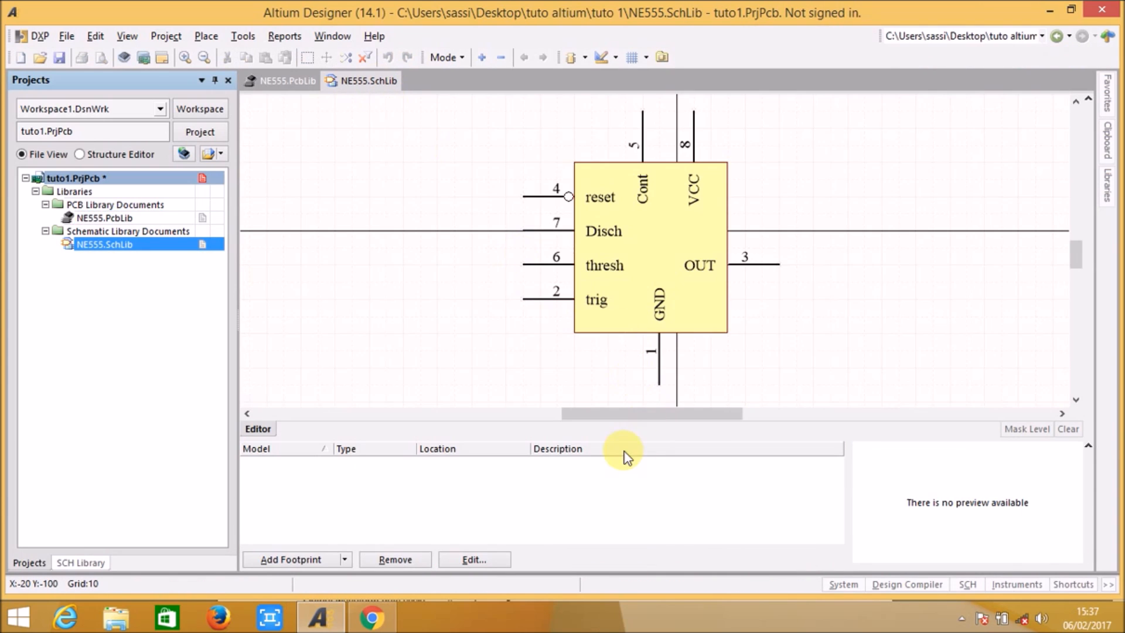
Step: Add the DIP8 footprint from NE555.PcbLib as the symbol's footprint model and save the schematic library
left_click_drag(618, 439, 618, 423)
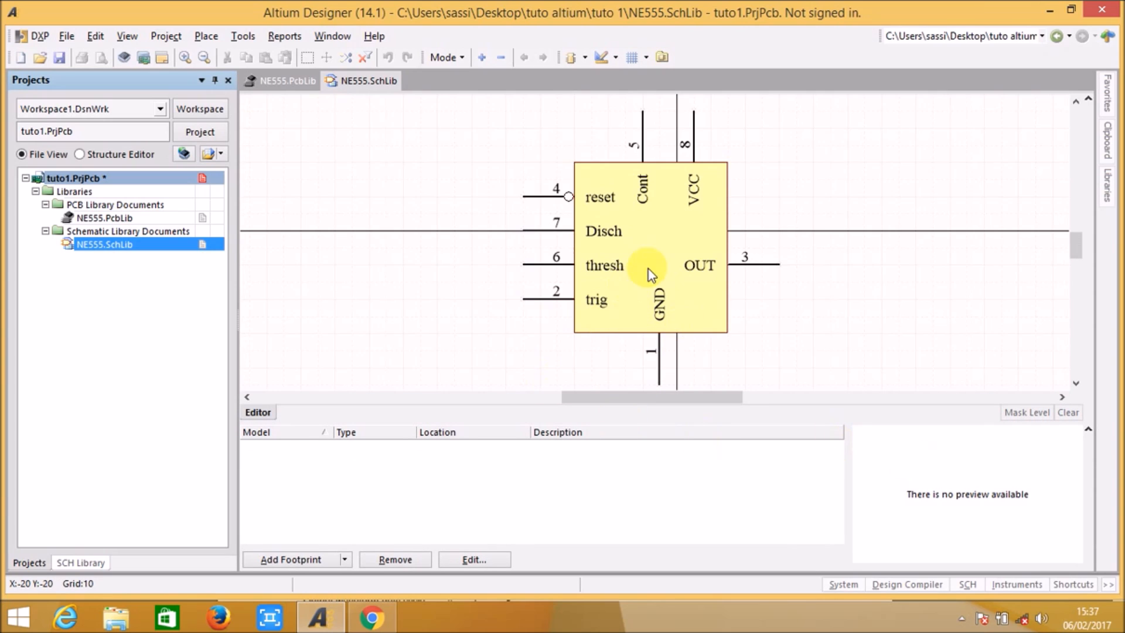
left_click(346, 559)
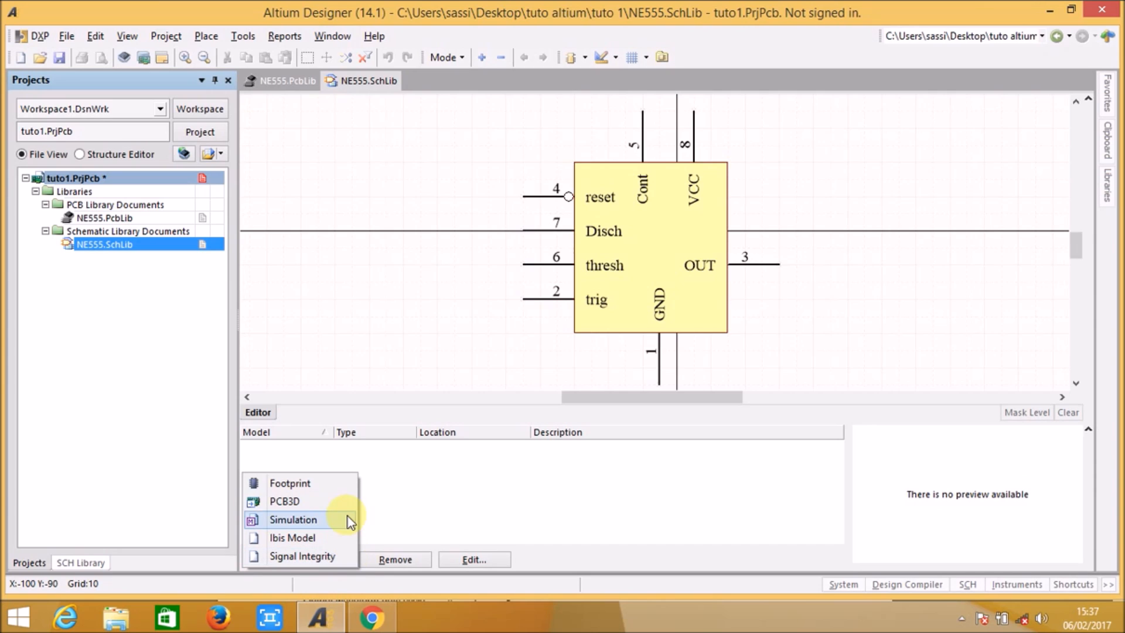
left_click(307, 486)
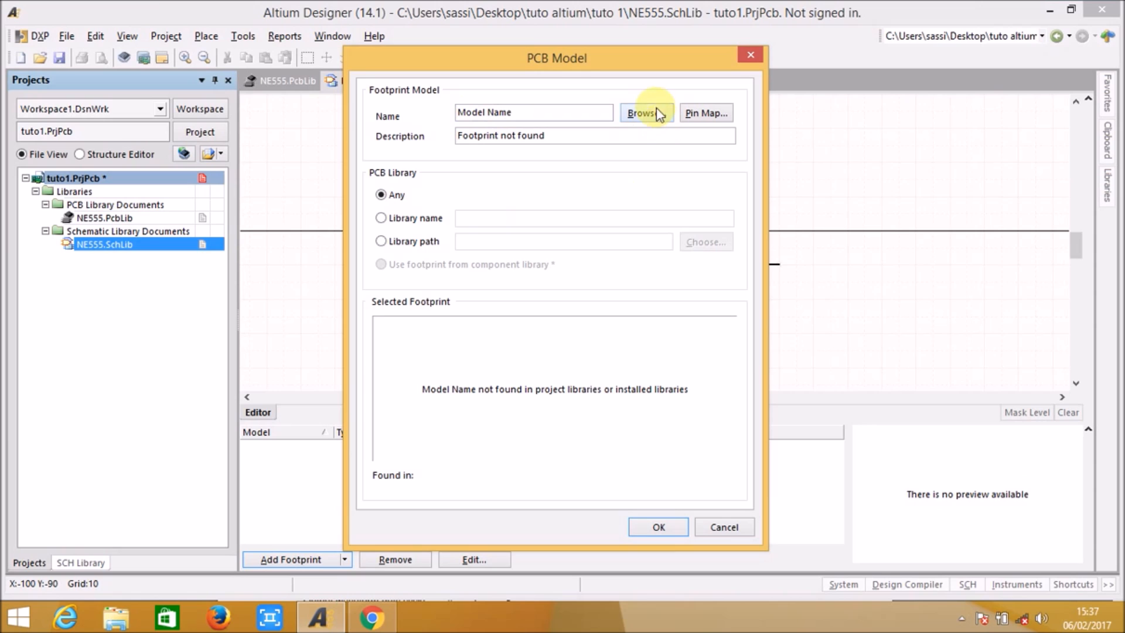
left_click(628, 114)
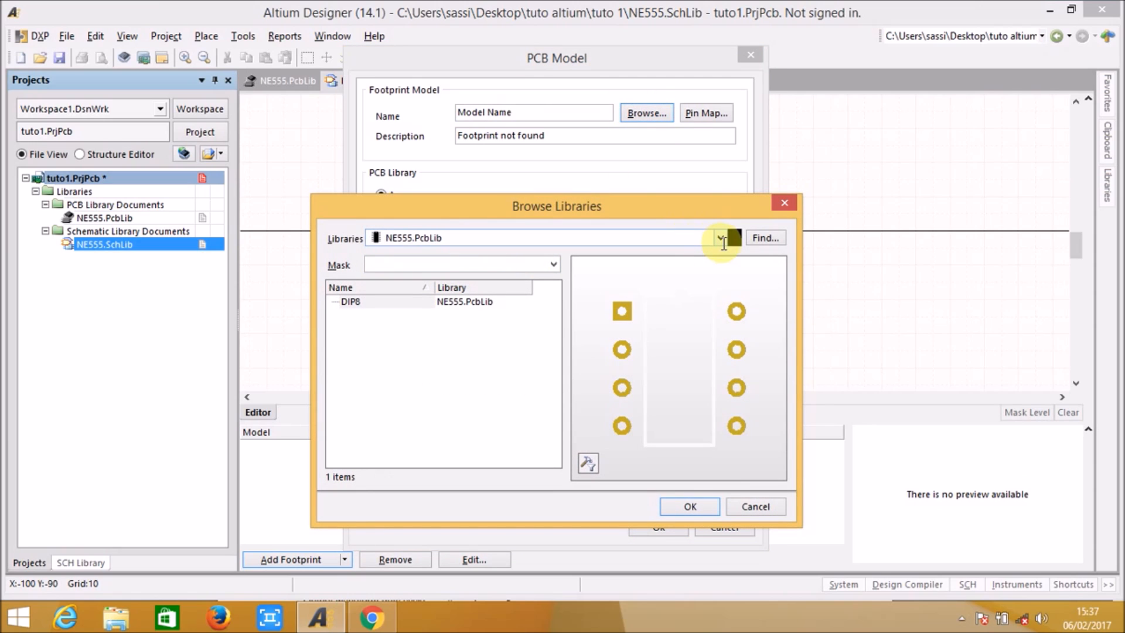
left_click(366, 302)
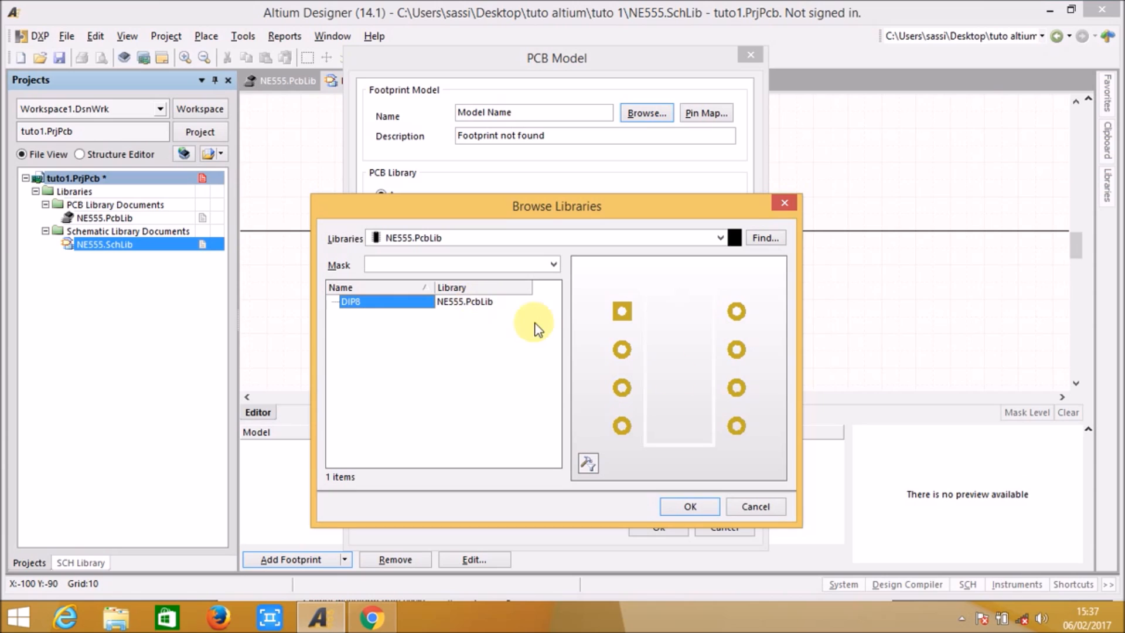
left_click(682, 507)
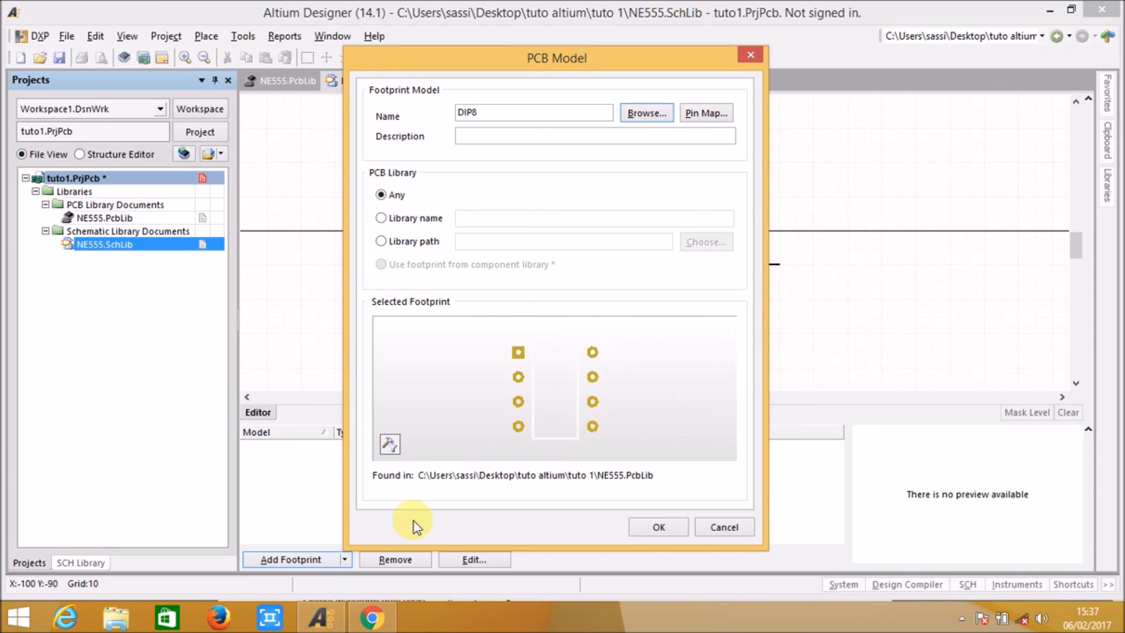
left_click(658, 527)
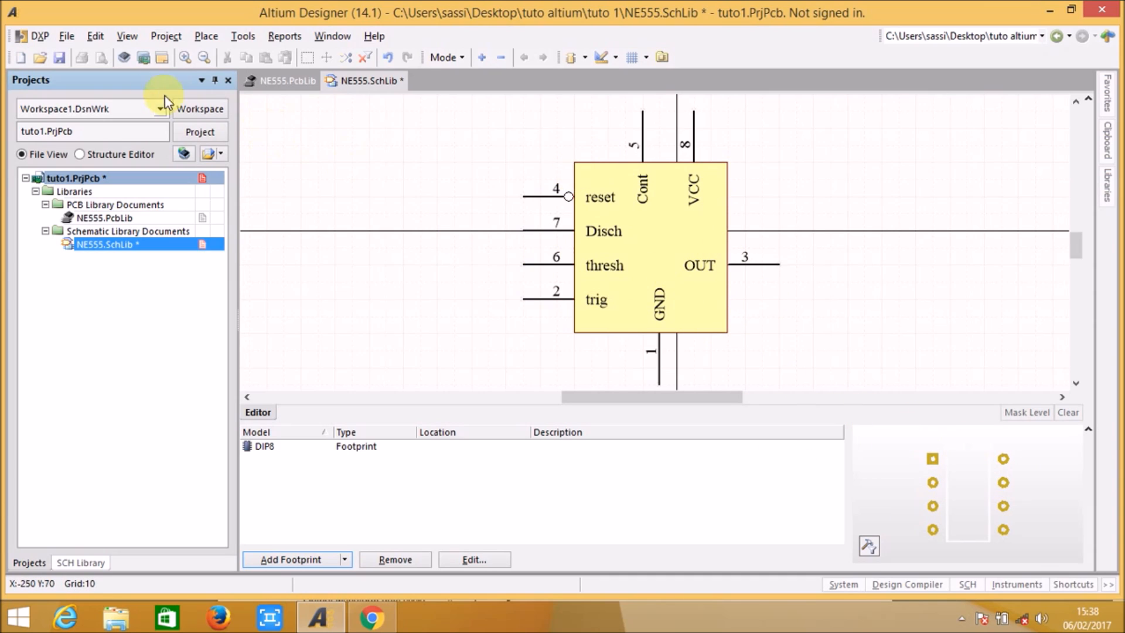
left_click(58, 58)
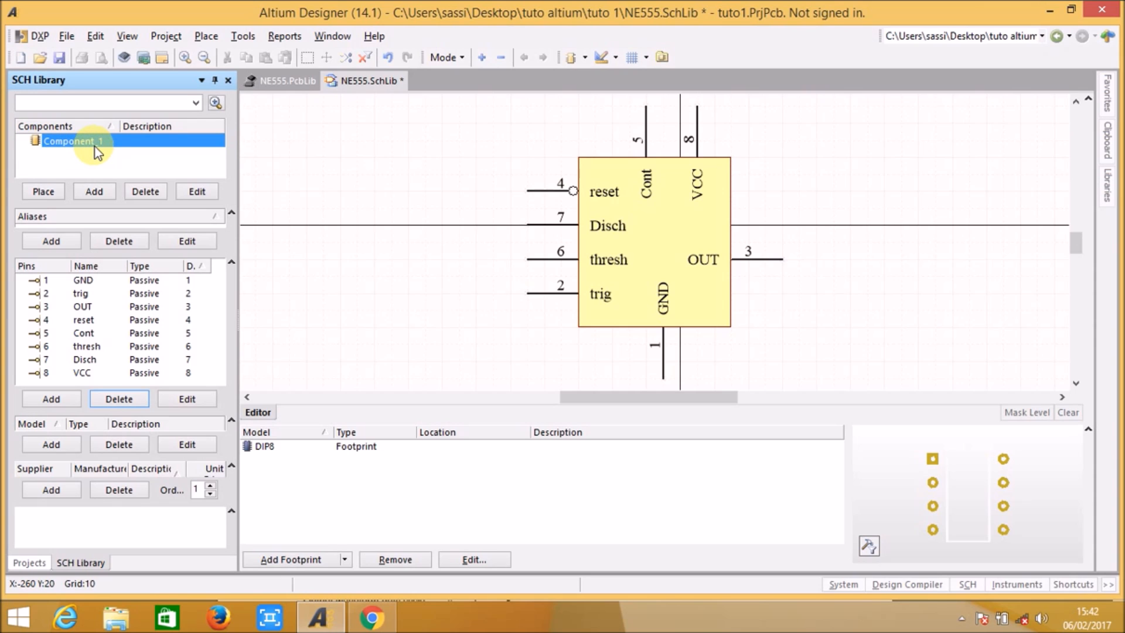
Step: Open the properties of Component_1 in the schematic library and set its default comment to NE555
left_click(195, 193)
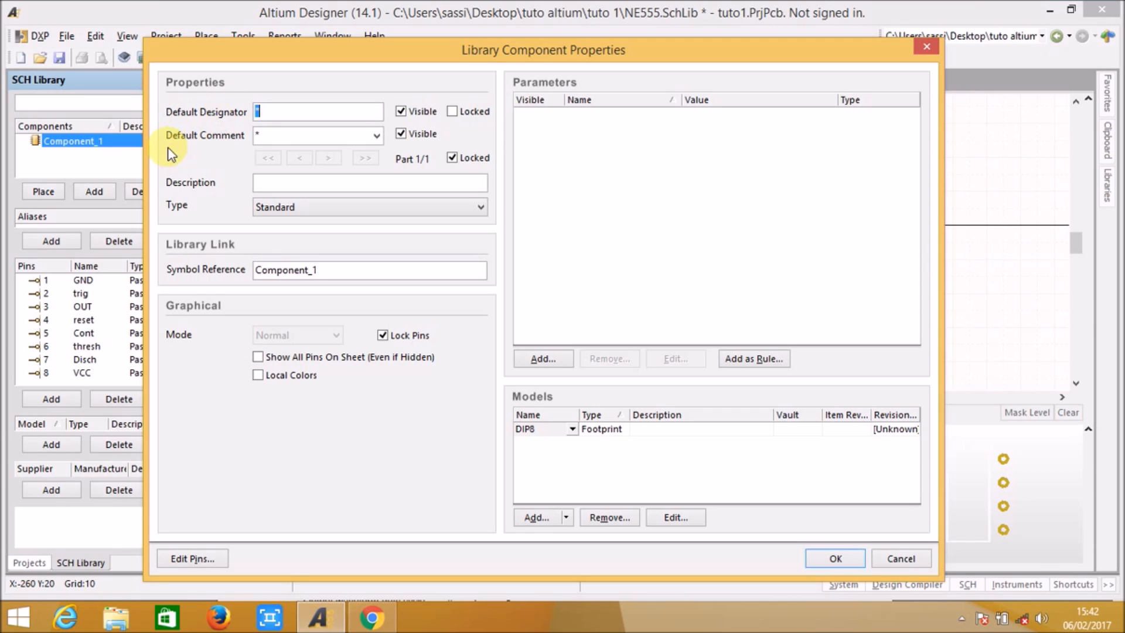
left_click(266, 139)
type("NE555")
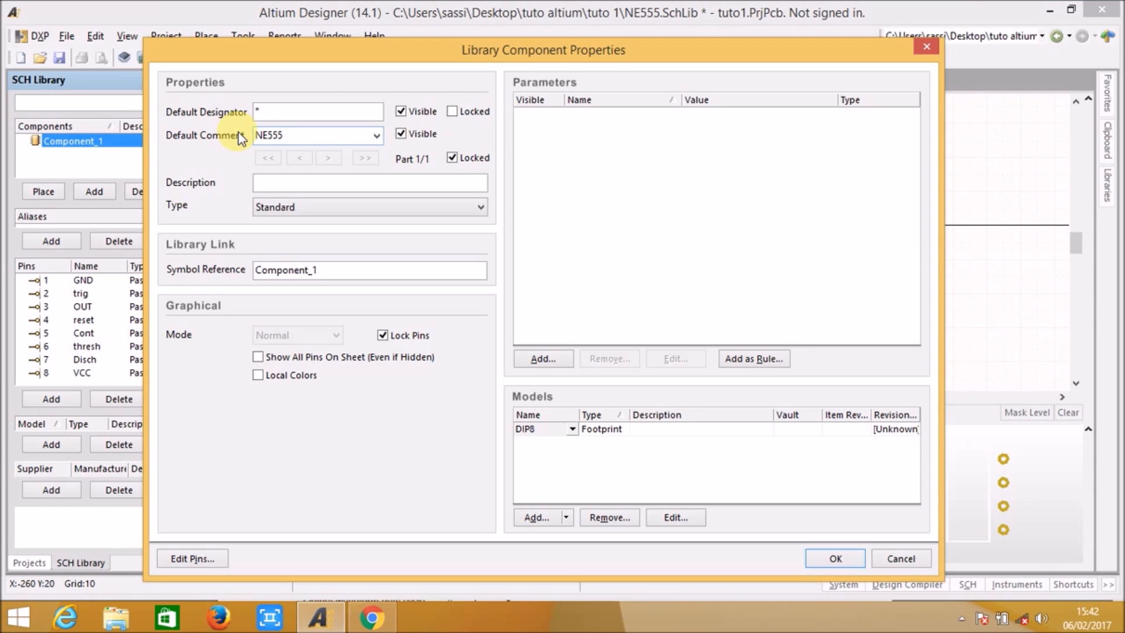
Step: Replace the component's default designator with IC?
left_click(264, 111)
key("BackSpace")
double_click(261, 112)
left_click_drag(311, 114, 266, 111)
left_click(276, 109)
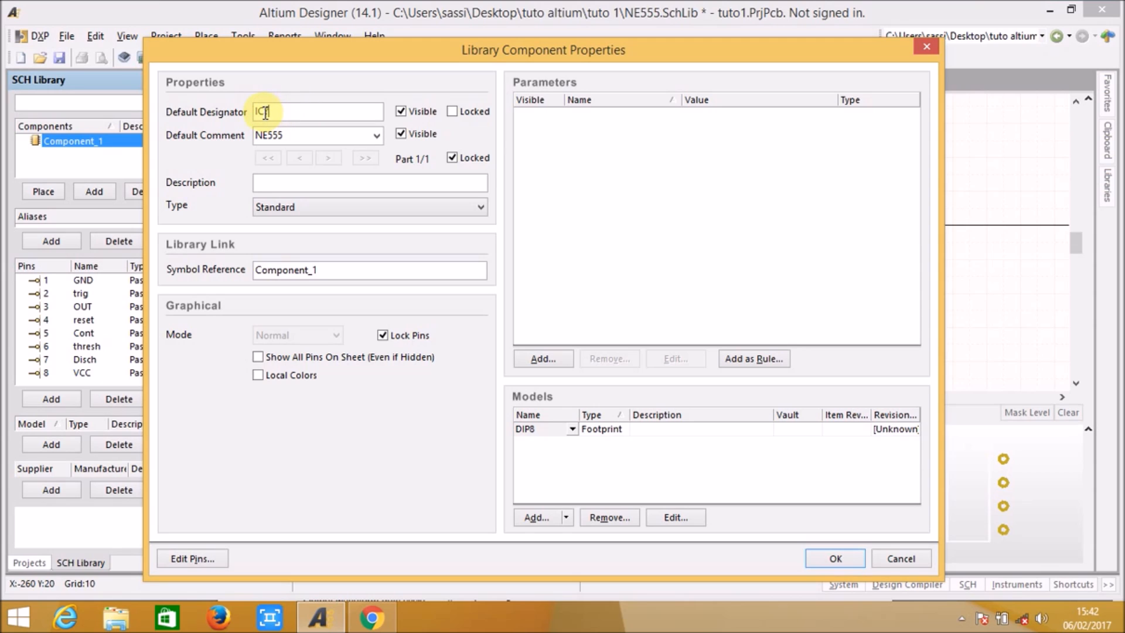
Step: Try 1, 2 and 3 as the number after IC in the default designator, restoring the question mark at the end
left_click_drag(263, 113, 321, 117)
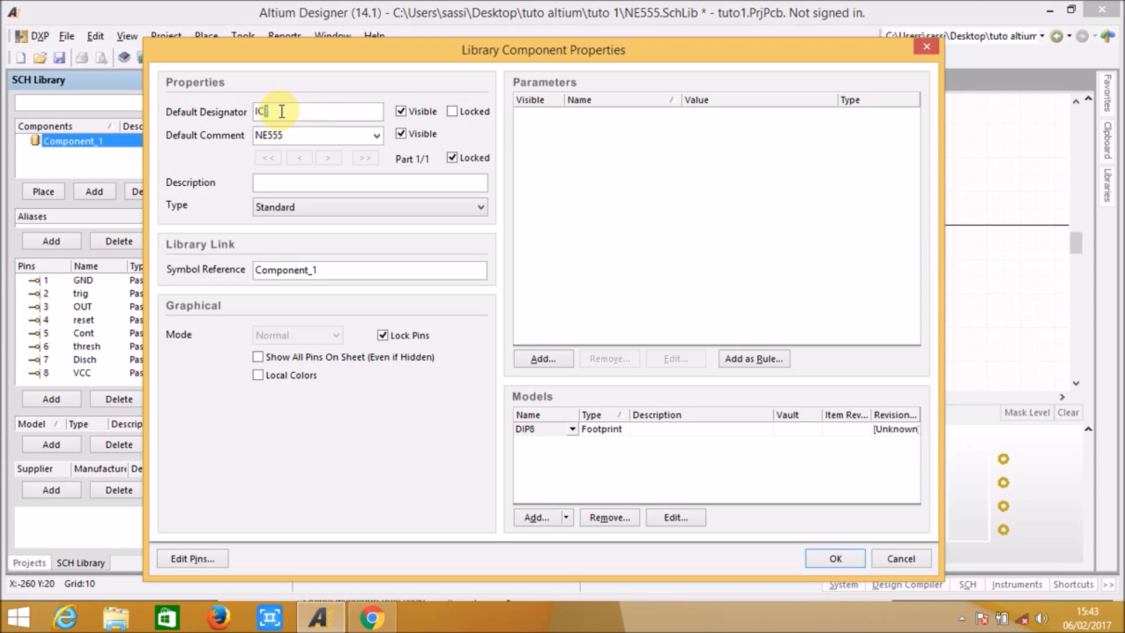
type("1")
key("BackSpace")
type("2")
key("BackSpace")
type("3")
key("BackSpace")
type("?")
left_click_drag(270, 111, 263, 112)
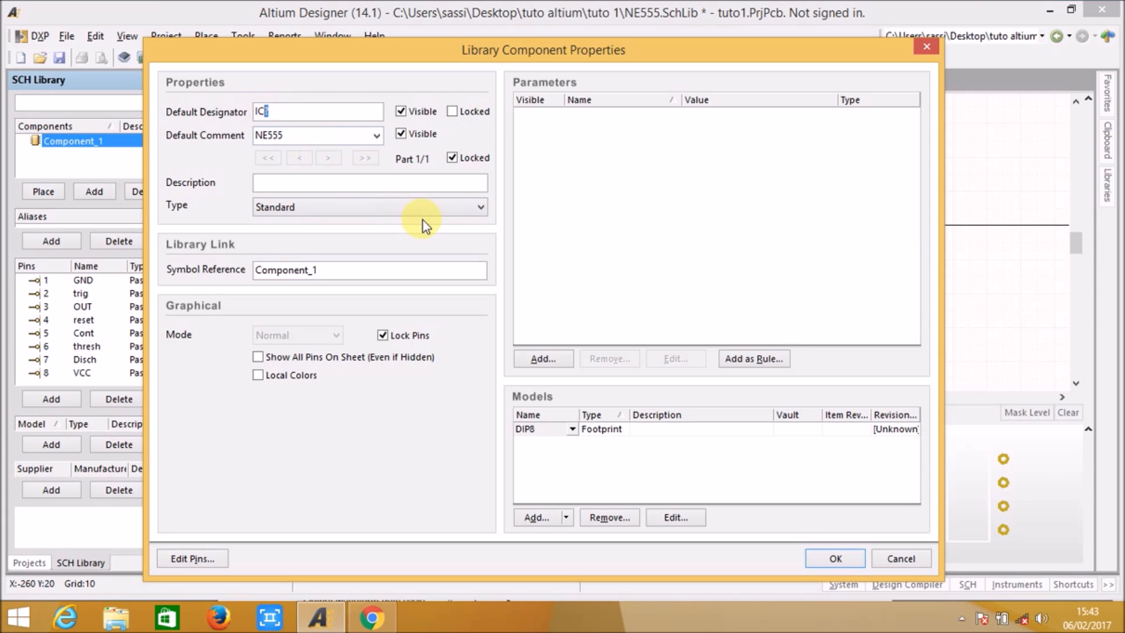
Step: Confirm the library component properties and save the schematic library
left_click(330, 107)
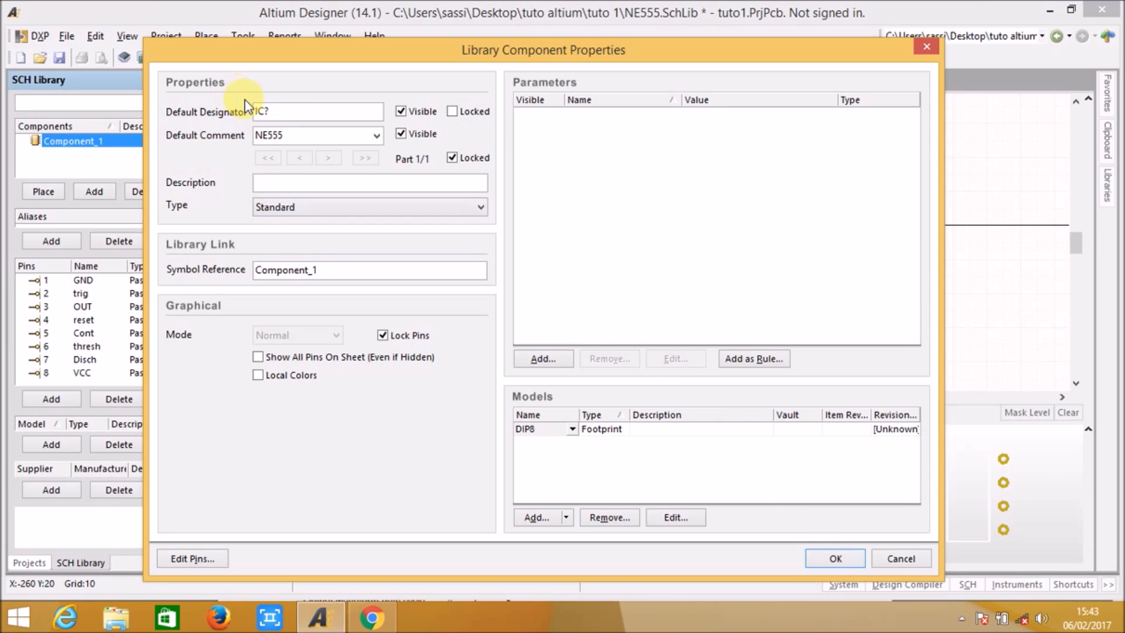
left_click(844, 557)
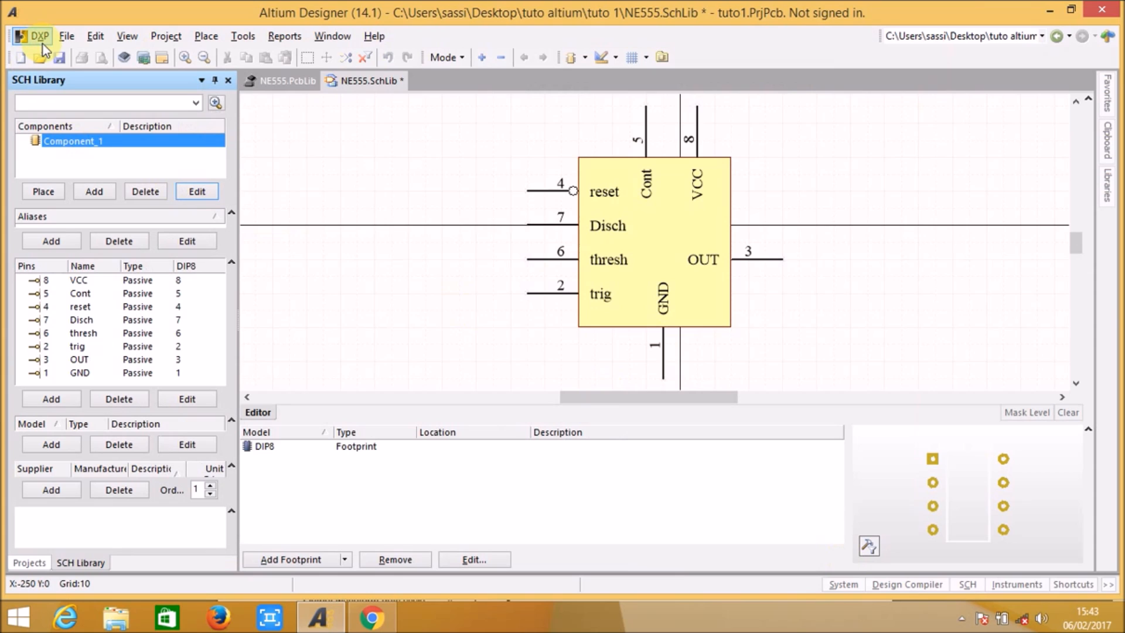
left_click(60, 58)
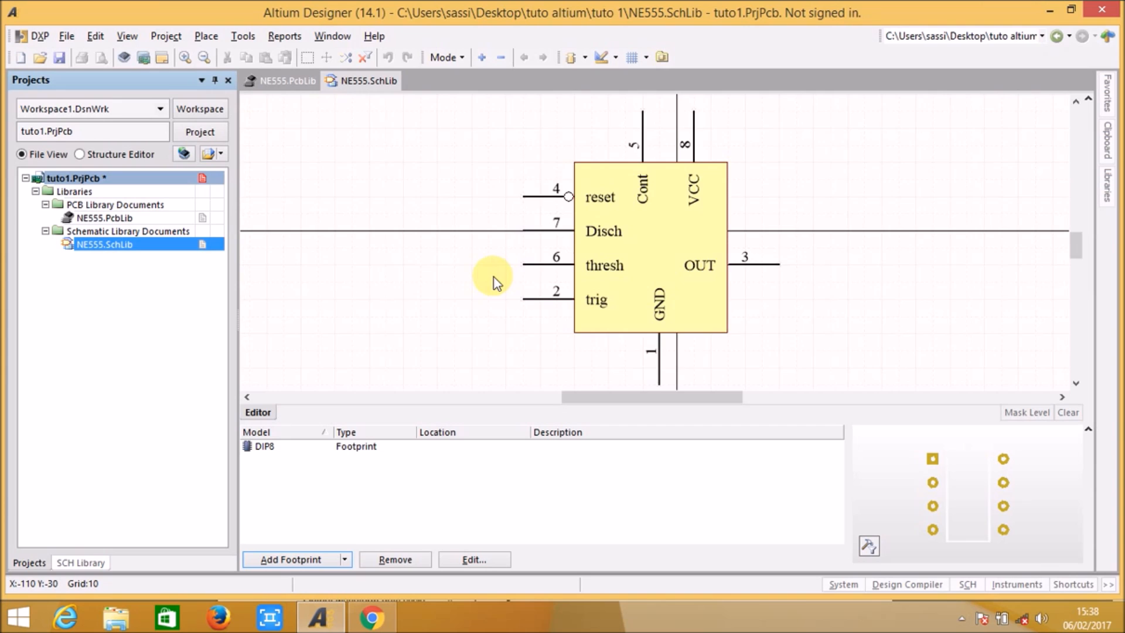
Step: Place an extra pin at the sheet's upper-left corner, far from the NE555 symbol, and end pin placement
right_click_drag(494, 276, 487, 236)
middle_click_drag(487, 237, 480, 272)
right_click_drag(480, 274, 525, 292)
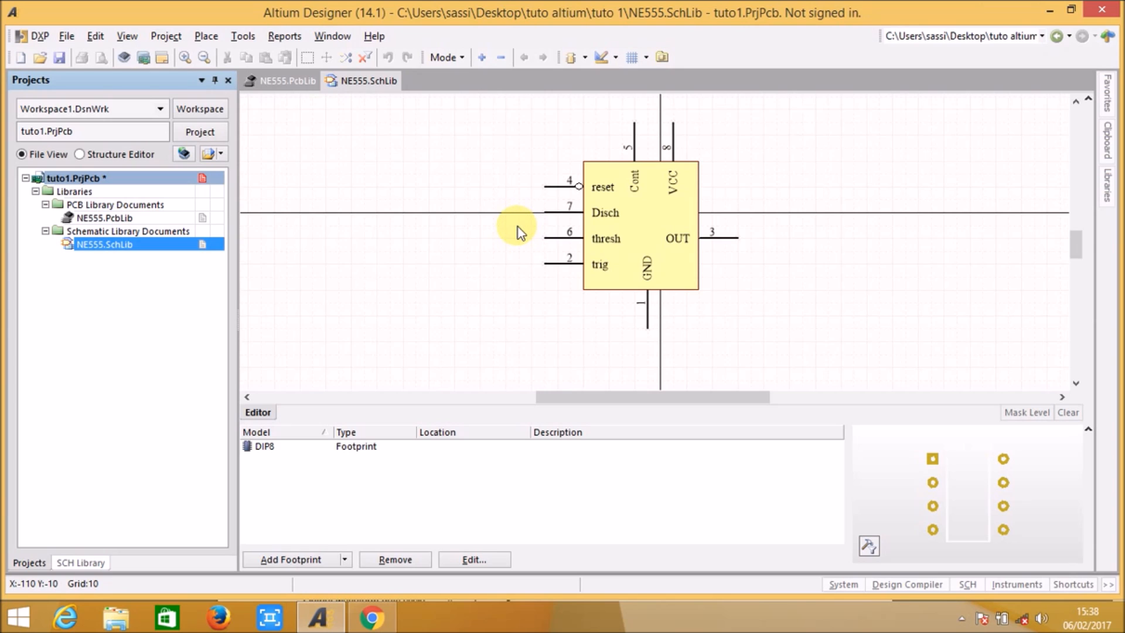
middle_click_drag(513, 220, 513, 225)
right_click_drag(445, 195, 545, 239)
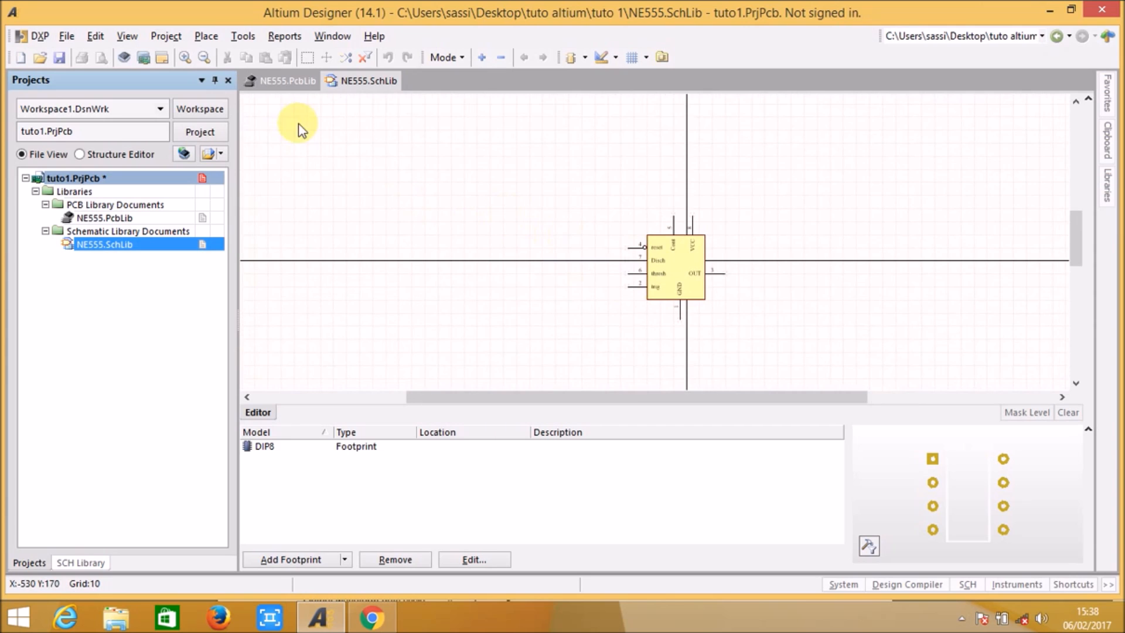
left_click(206, 36)
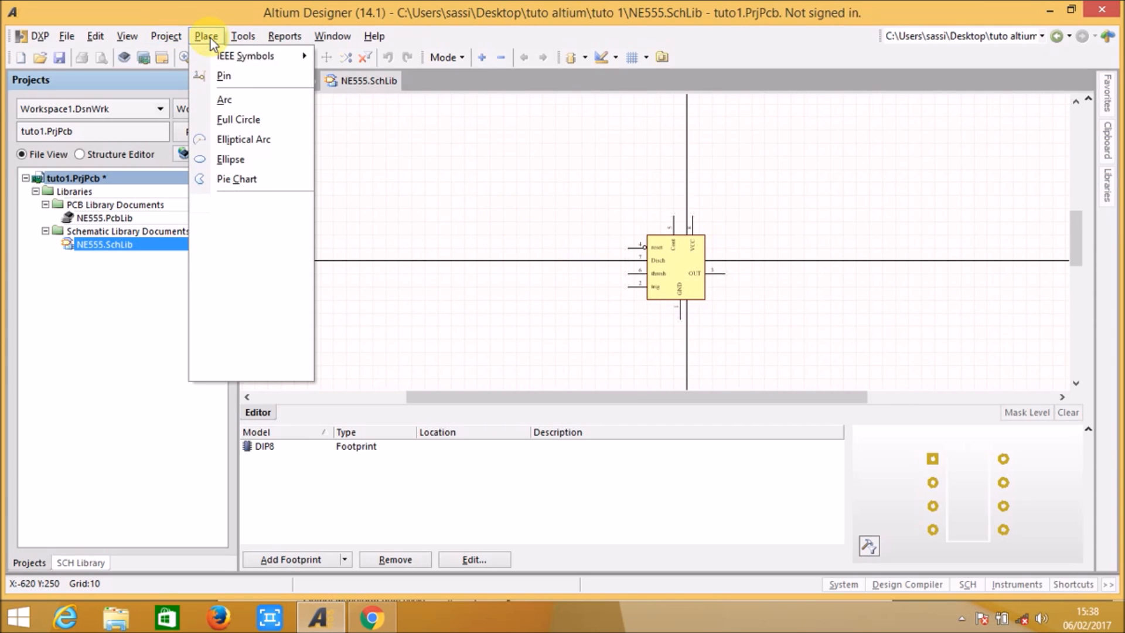
left_click(218, 76)
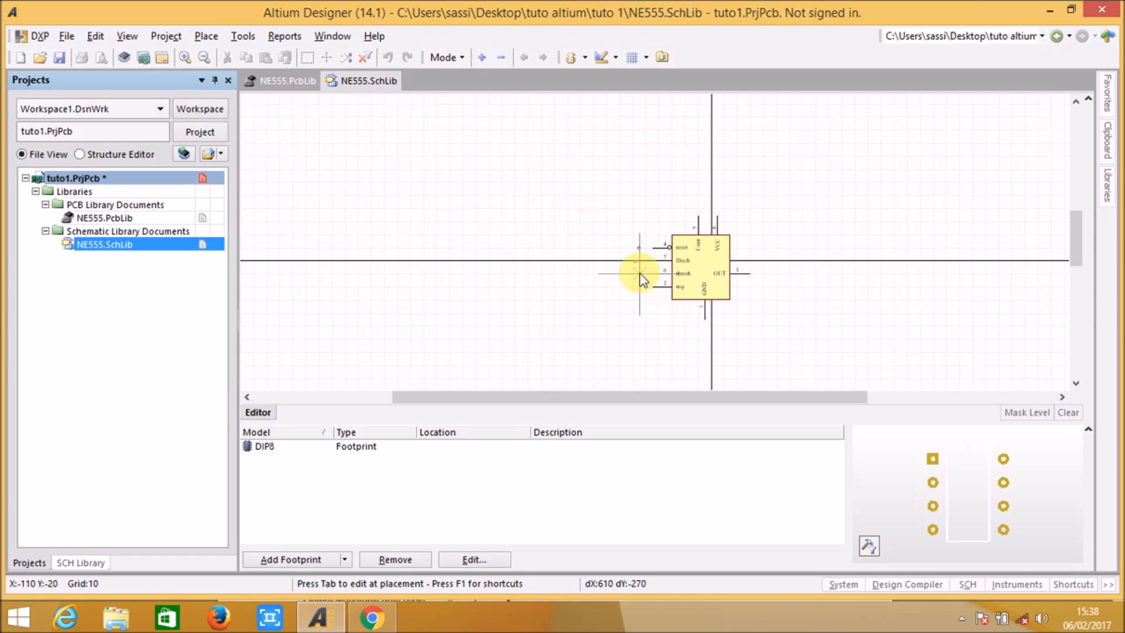
key("Up")
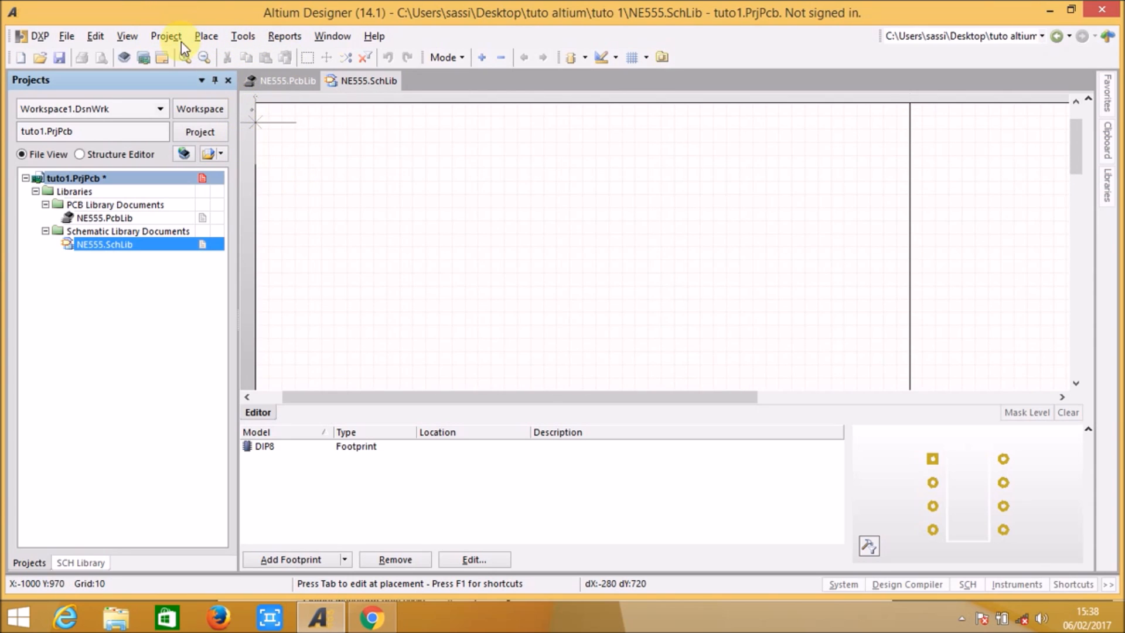
left_click(223, 140)
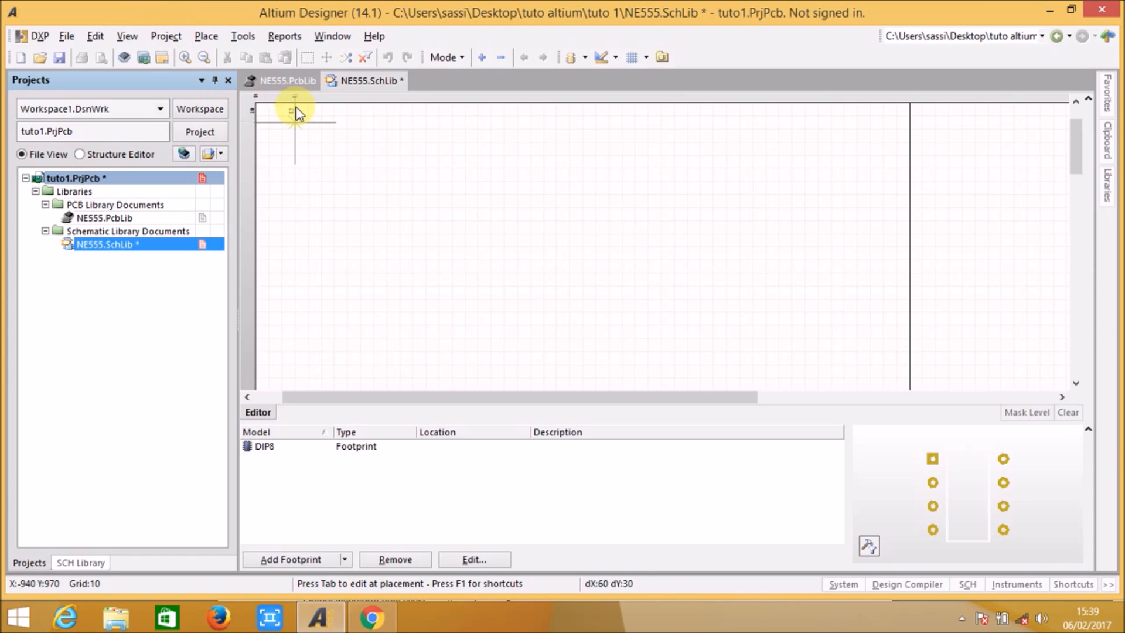
right_click(388, 188)
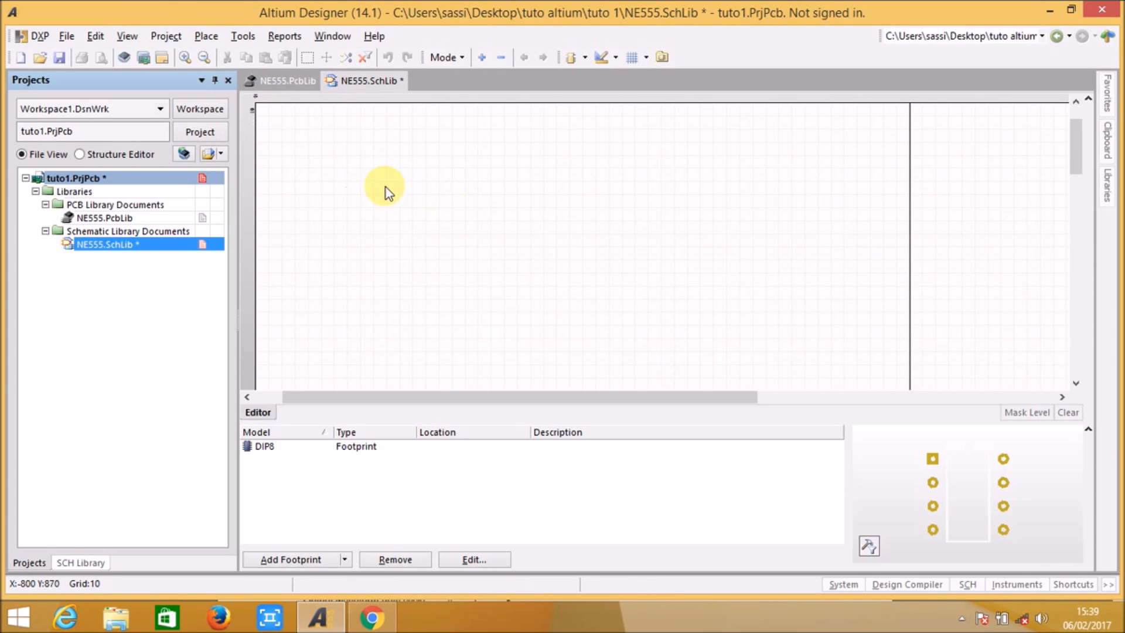
Step: Examine the NE555 symbol and the sheet's far corner, fitting all objects in view to locate the extra pin
left_click(165, 35)
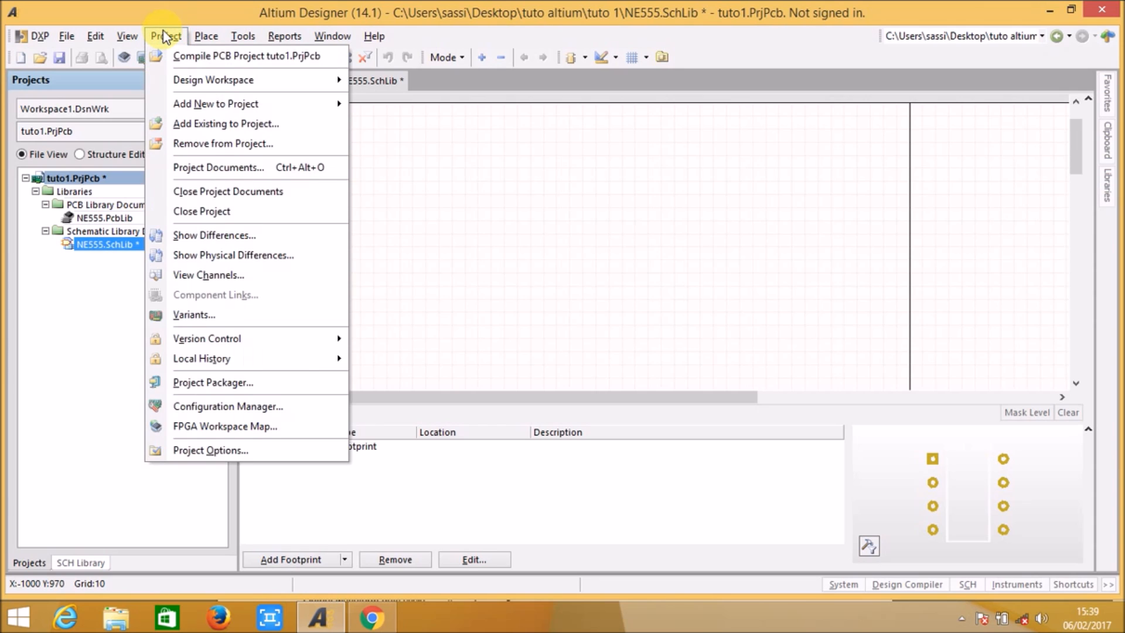
left_click(165, 35)
right_click_drag(289, 120, 423, 165)
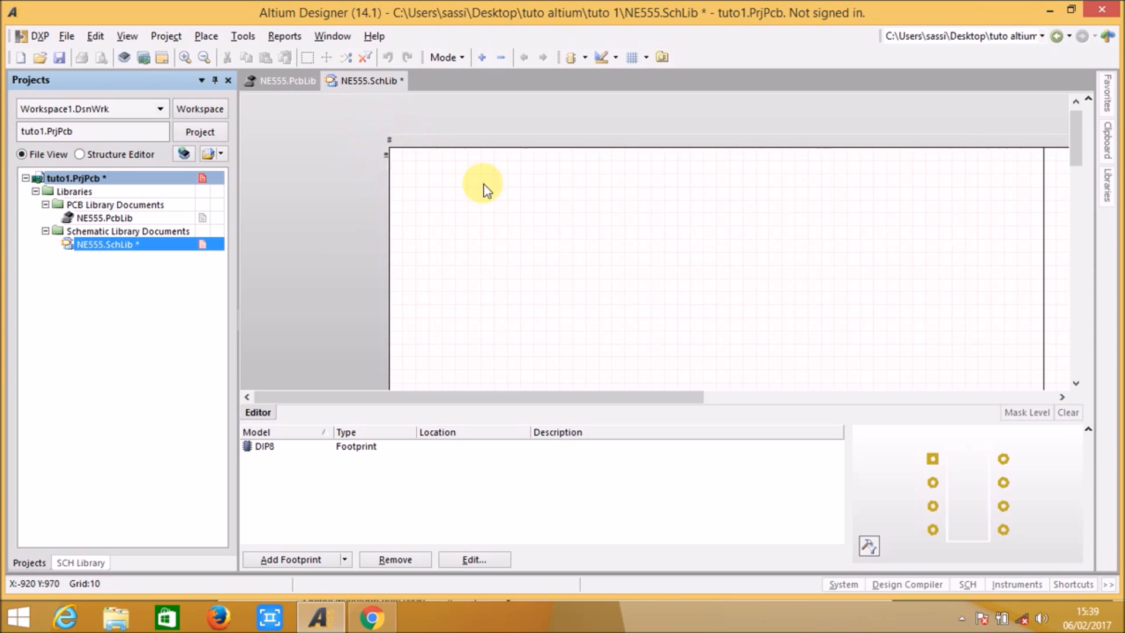
left_click(208, 64)
right_click_drag(744, 351, 689, 150)
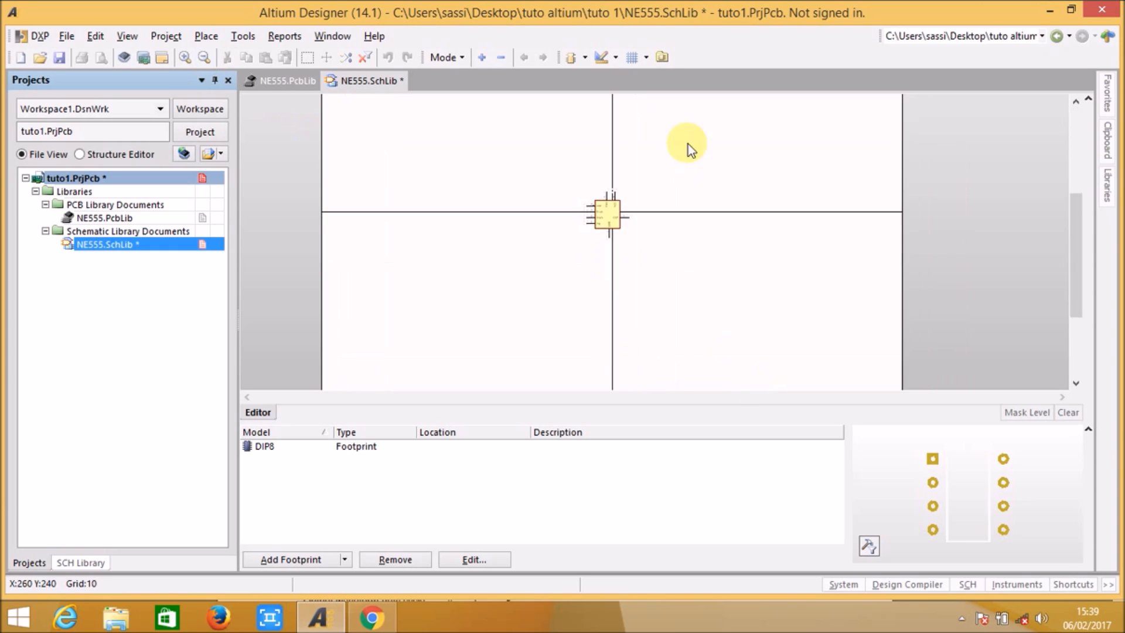
scroll(610, 222, "up", 3, "ctrl")
right_click_drag(700, 271, 735, 331)
scroll(690, 261, "up", 3, "ctrl")
right_click_drag(690, 260, 781, 296)
scroll(779, 293, "down", 1, "ctrl")
middle_click_drag(779, 293, 769, 305)
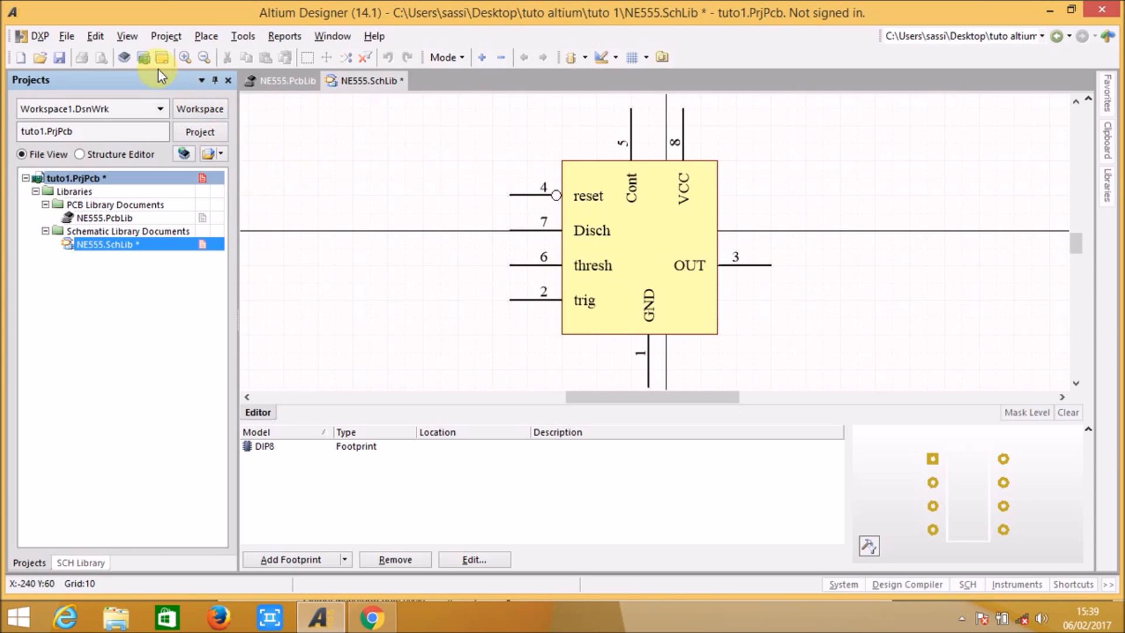
left_click(131, 41)
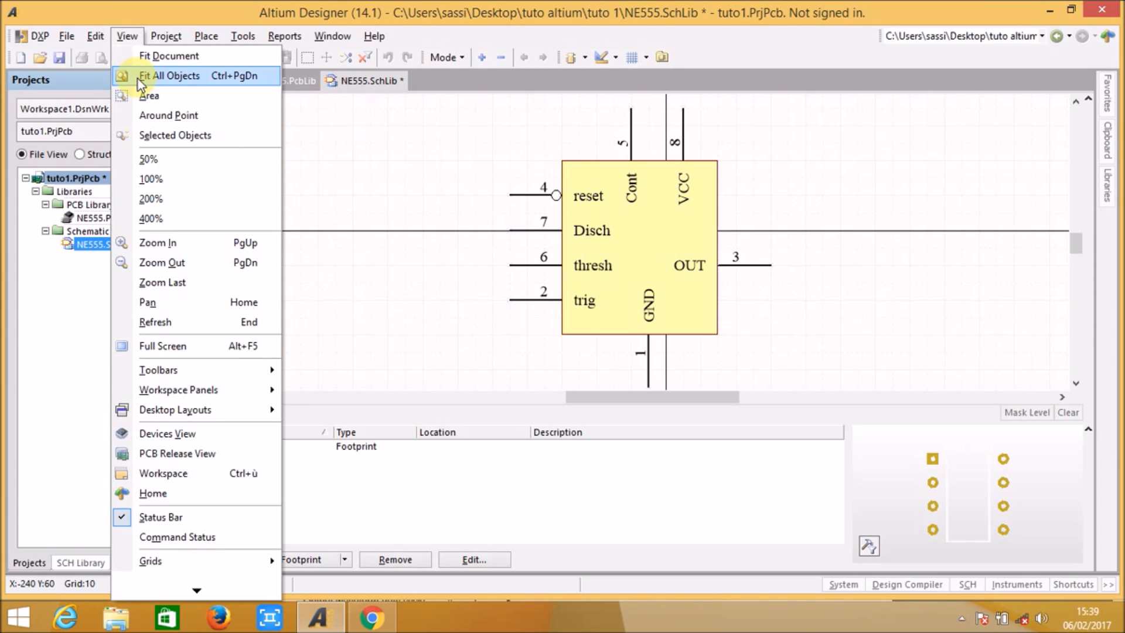
left_click(187, 83)
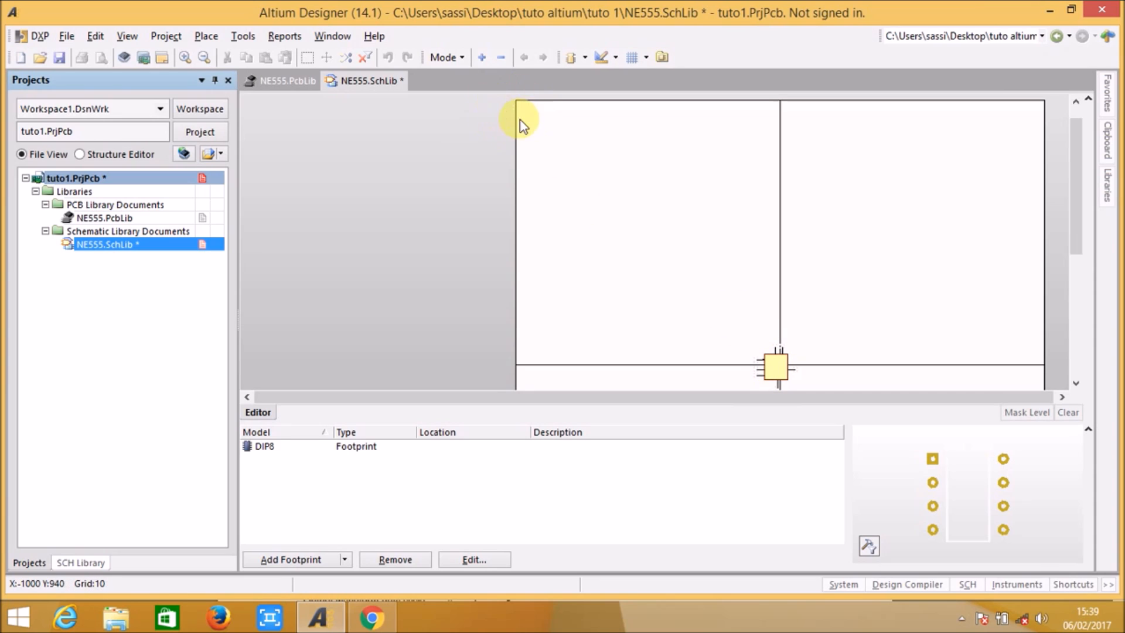
right_click_drag(525, 116, 538, 153)
middle_click_drag(525, 140, 524, 140)
right_click_drag(620, 229, 599, 210)
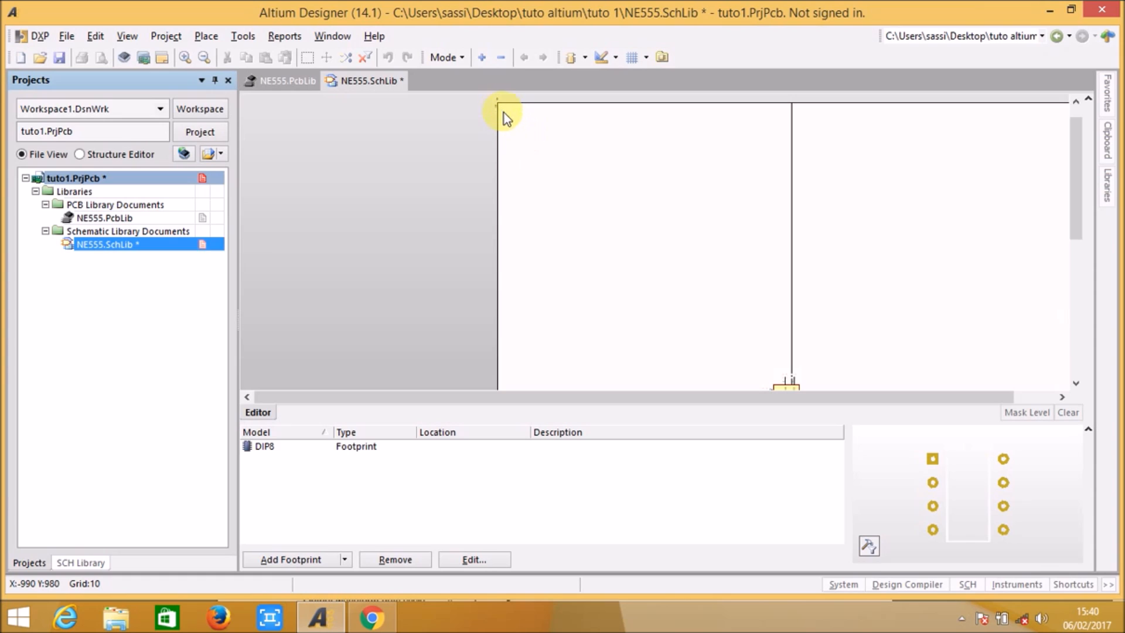
middle_click_drag(525, 133, 523, 134)
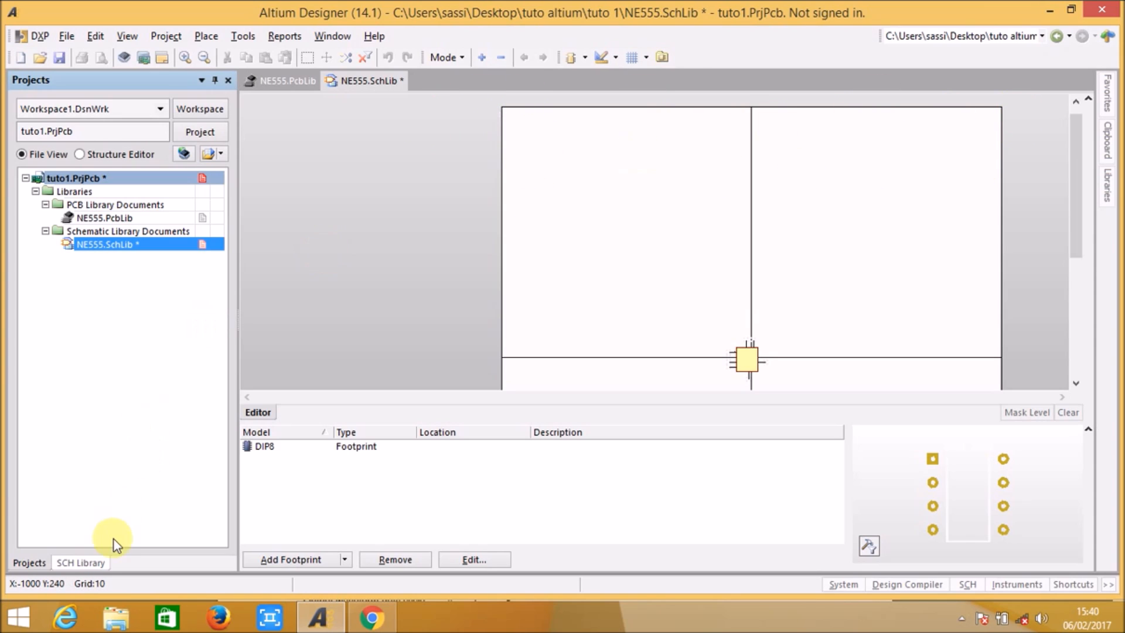
Step: Show the schematic library's component details and enlarge the pin list so more of the component's pins fit
left_click(93, 564)
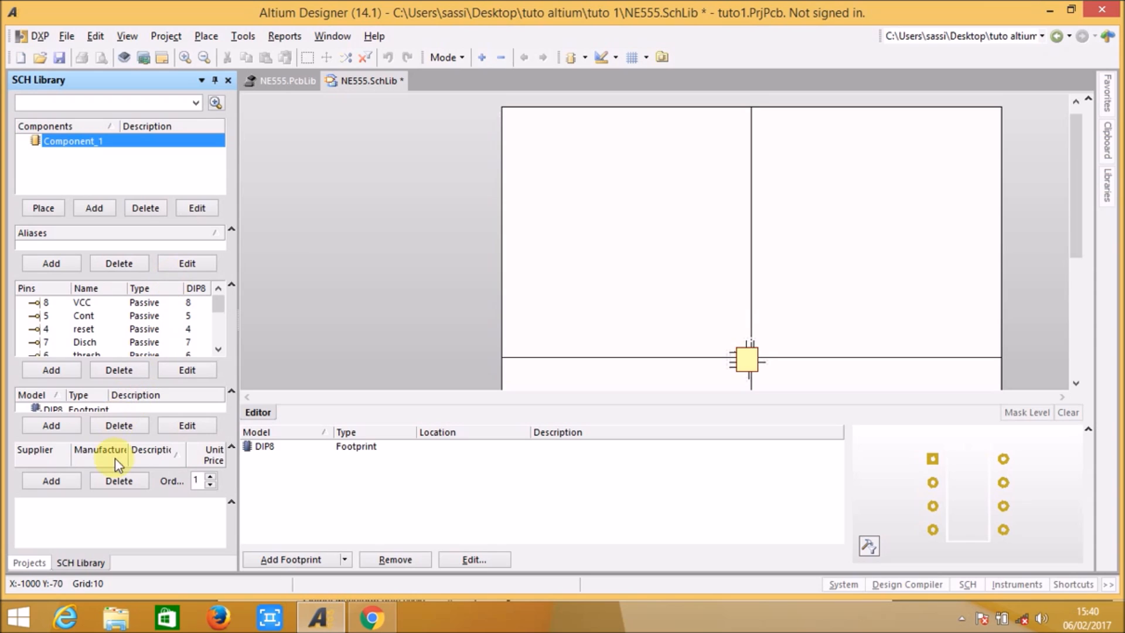
left_click_drag(121, 438, 120, 457)
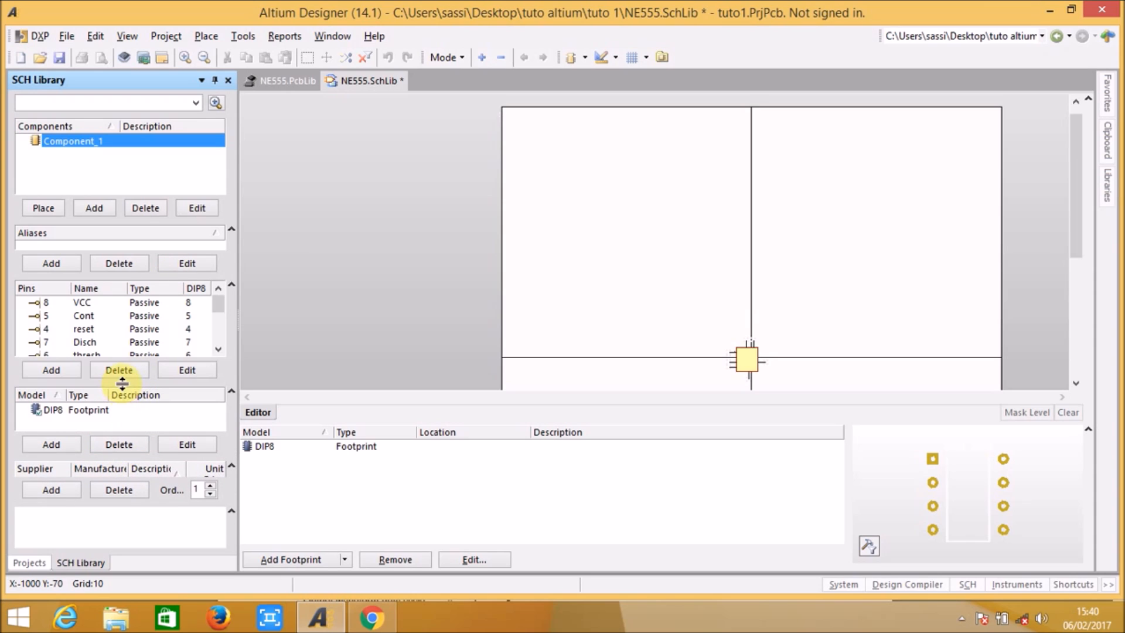
left_click_drag(121, 384, 113, 419)
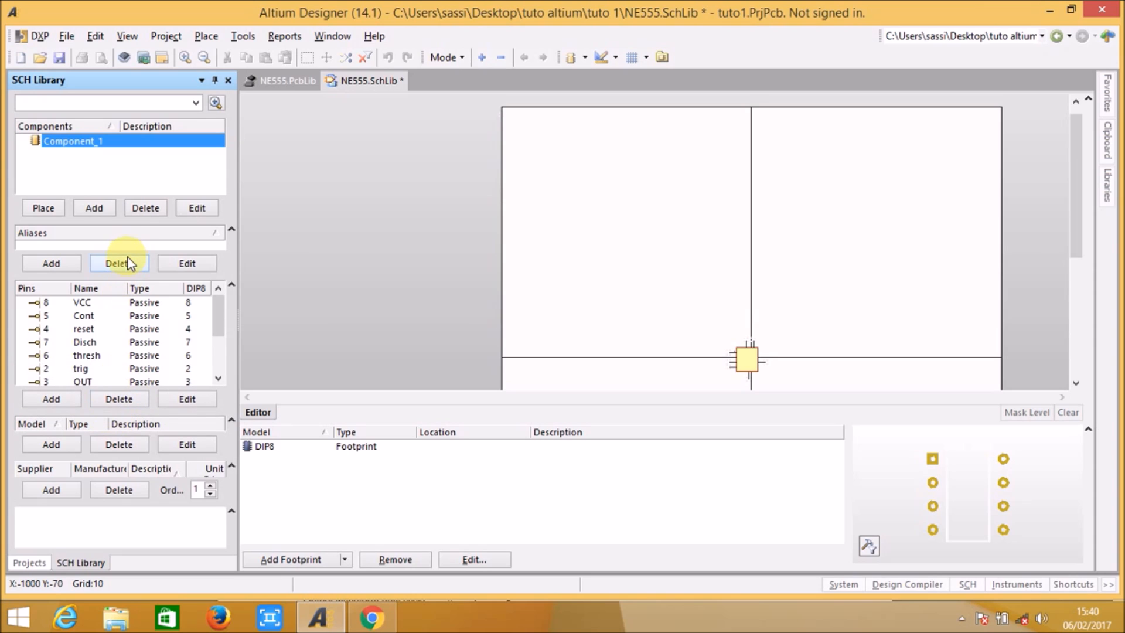
left_click_drag(126, 222, 130, 207)
left_click_drag(114, 276, 113, 256)
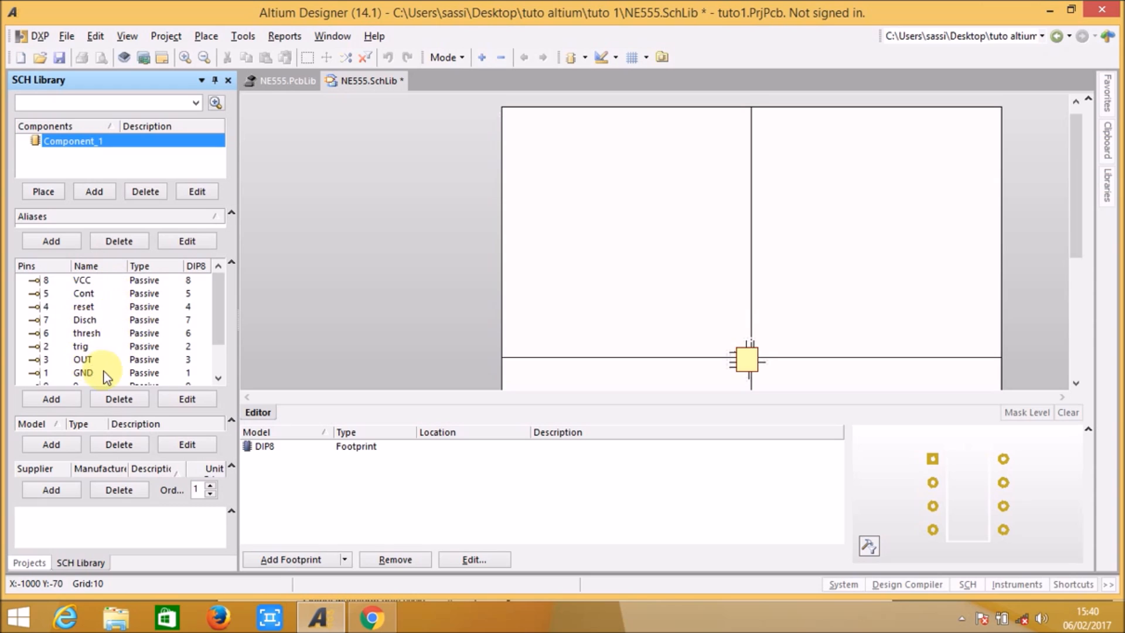
Step: Inspect the VCC, Cont, reset, Disch, thresh and trig pins one by one from the component's pin list
left_click(46, 280)
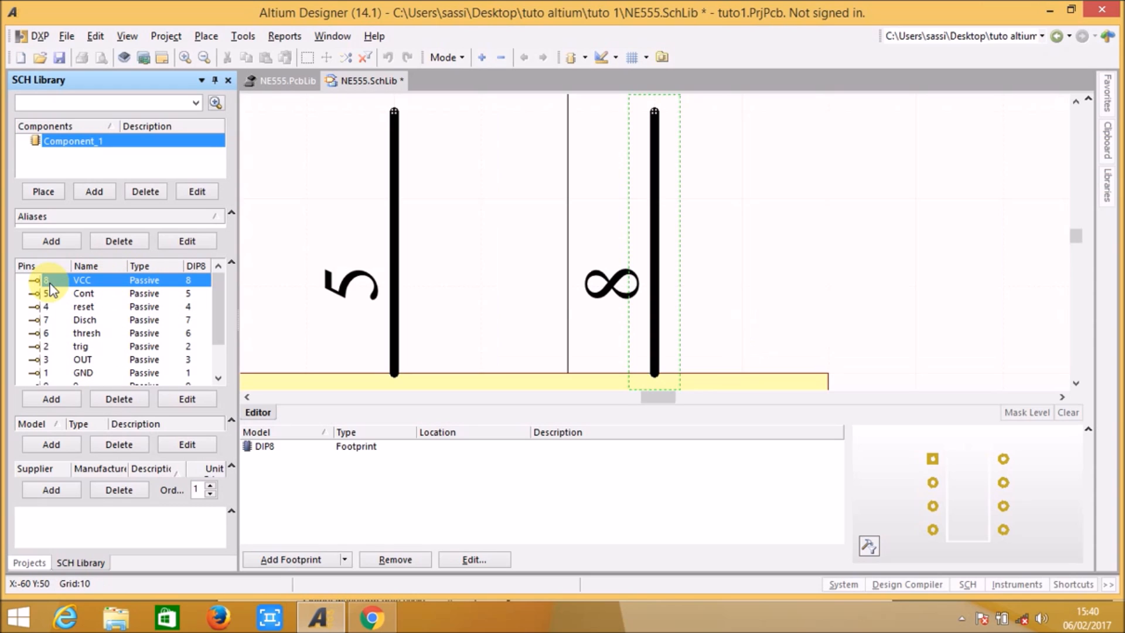
left_click(51, 294)
left_click(54, 308)
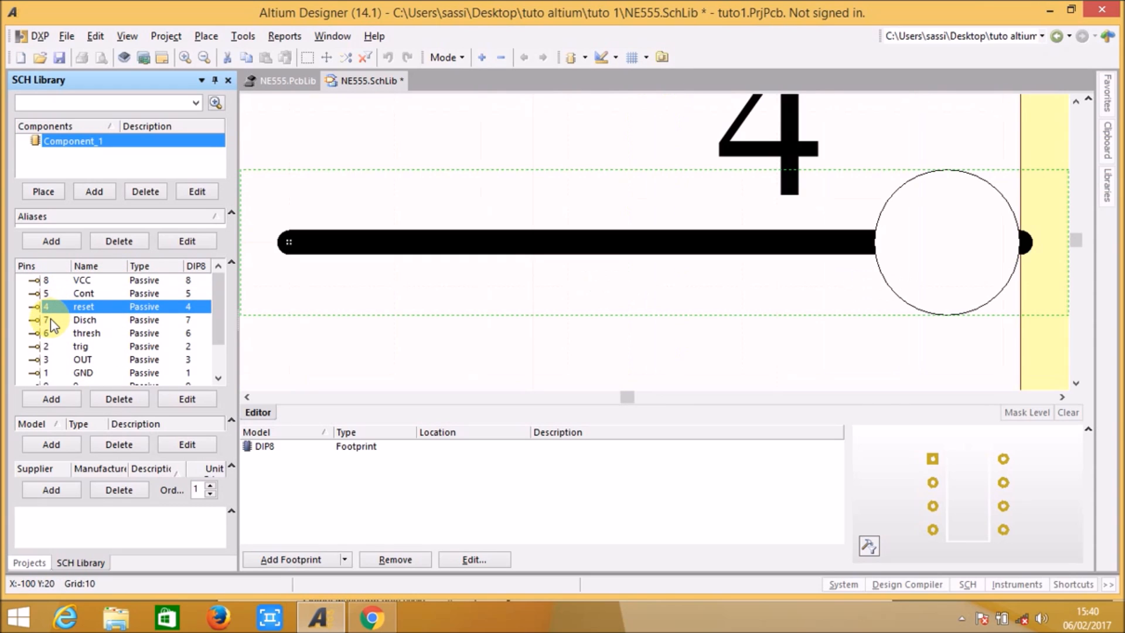
left_click(53, 320)
left_click(54, 333)
left_click(59, 347)
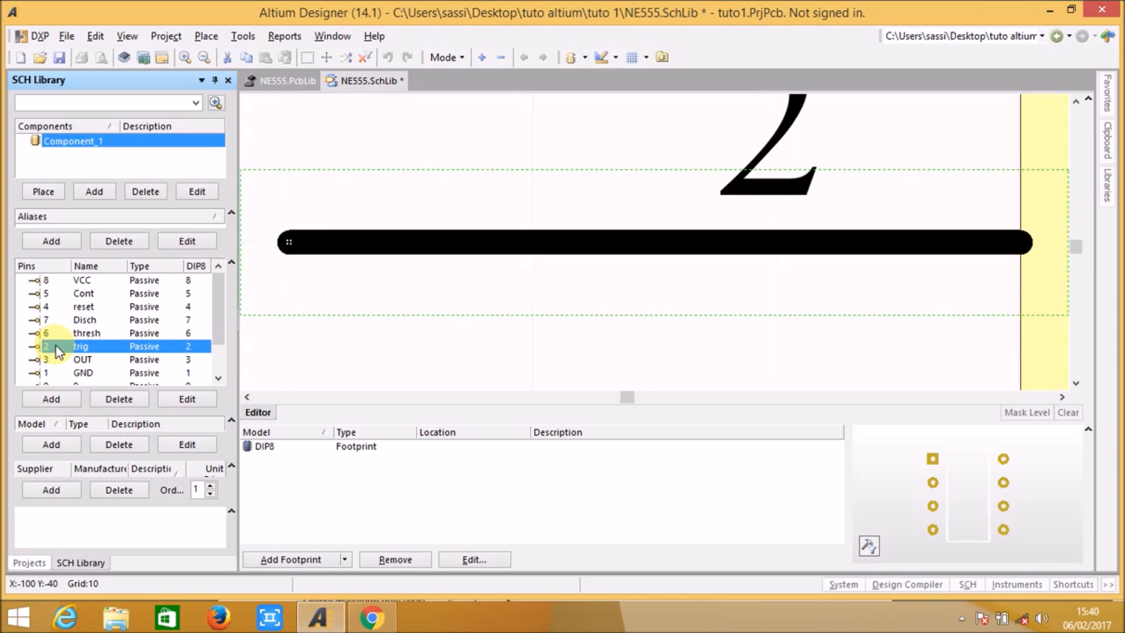
left_click(54, 280)
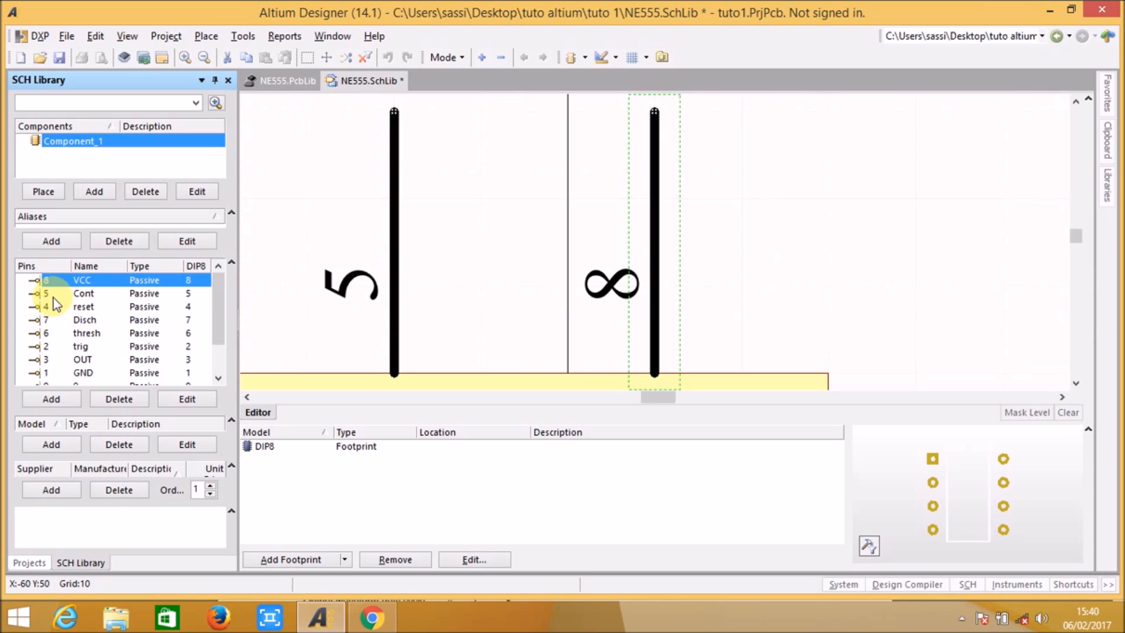
left_click(56, 295)
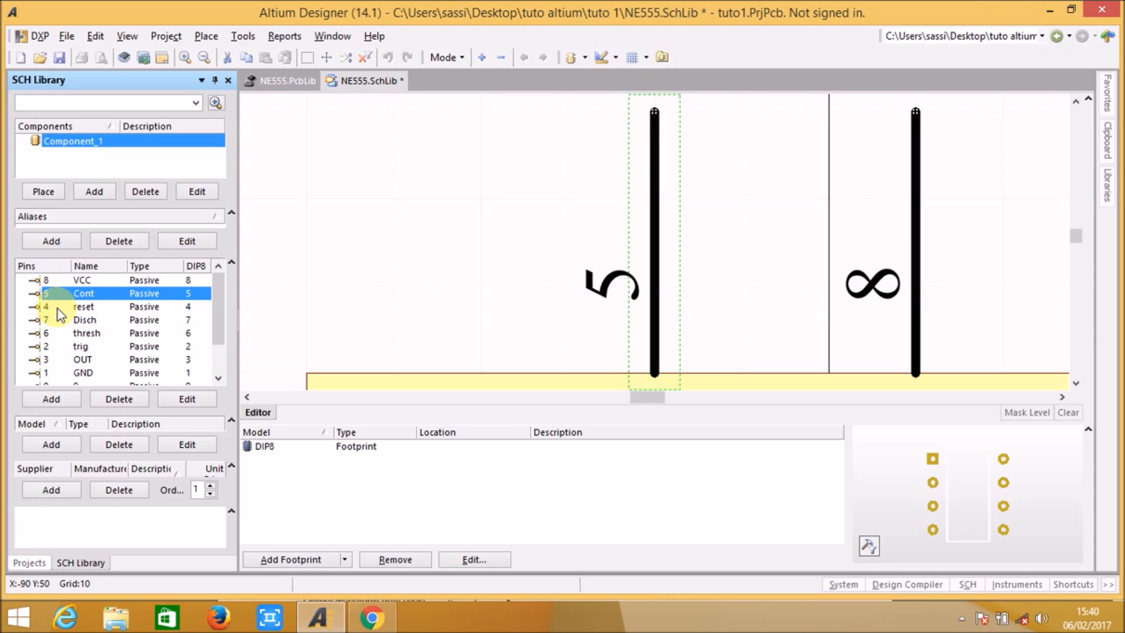
Step: Sort the component's pin list in ascending order by pin number and by DIP8 pad
left_click(48, 268)
left_click(48, 269)
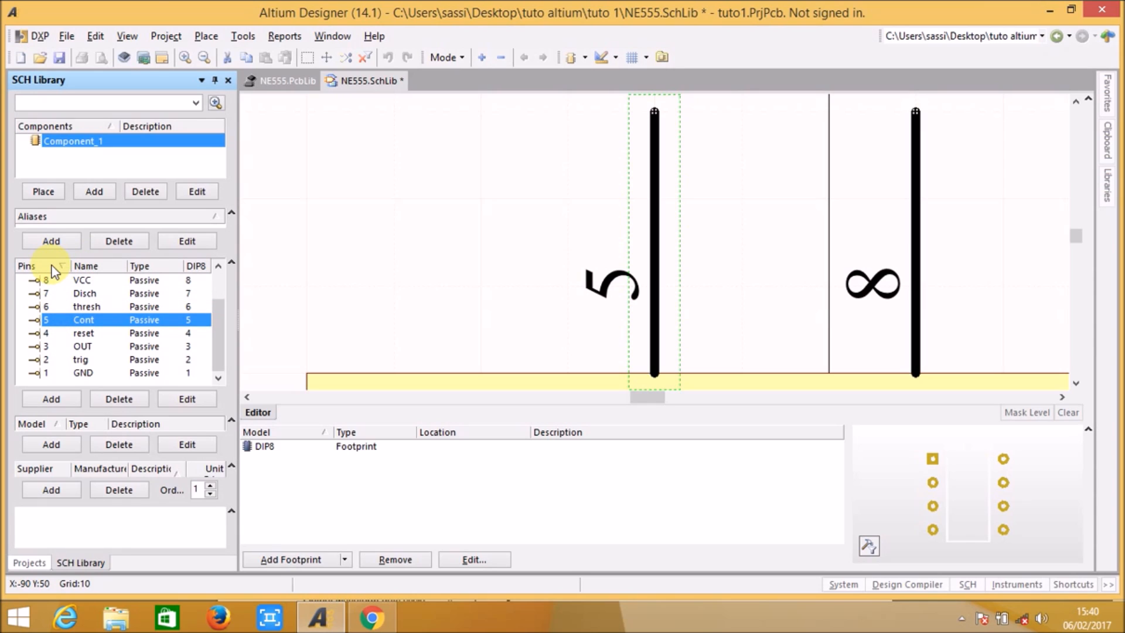
left_click(54, 269)
scroll(76, 323, "up", 1)
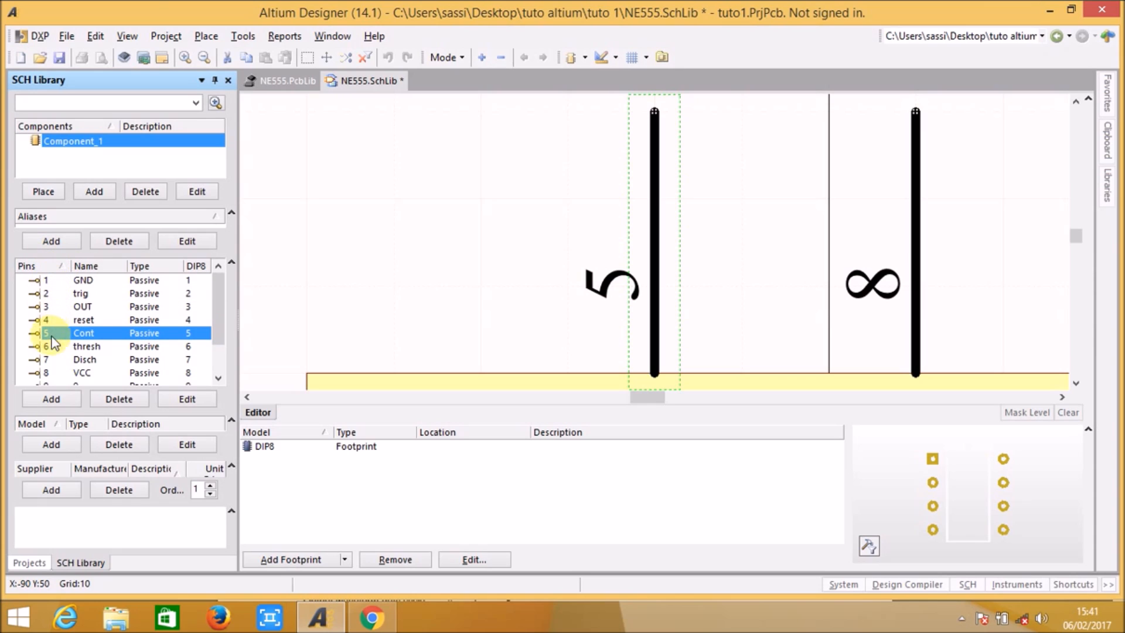
left_click(197, 268)
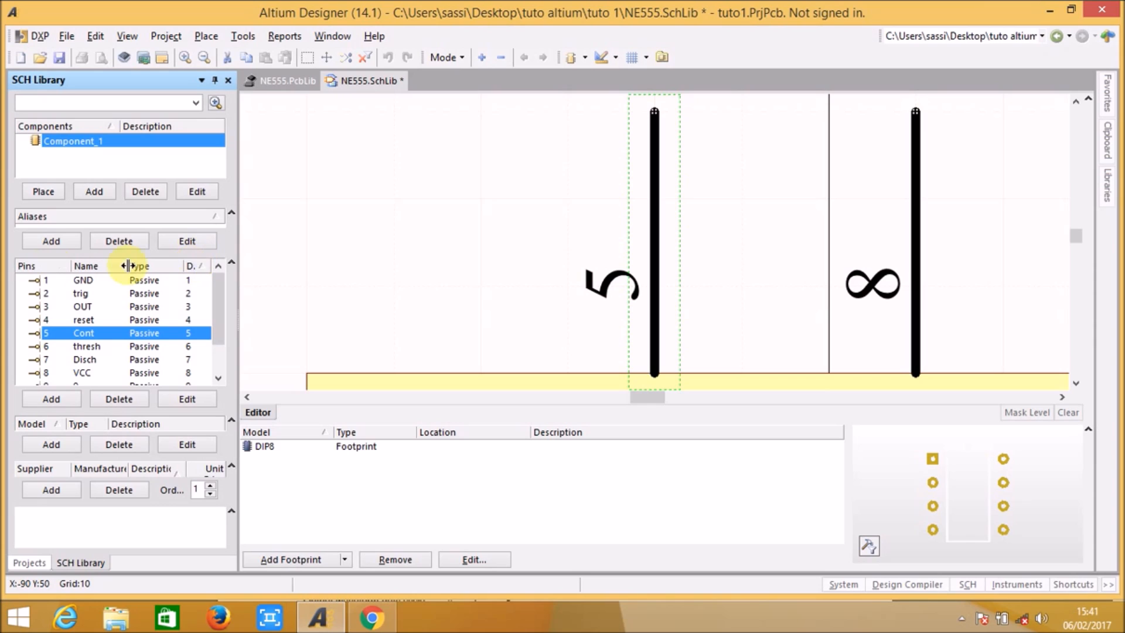
Step: Inspect pin 1 and the extra pins 9, 10 and 11 from the pin list to locate them on the sheet
left_click(52, 280)
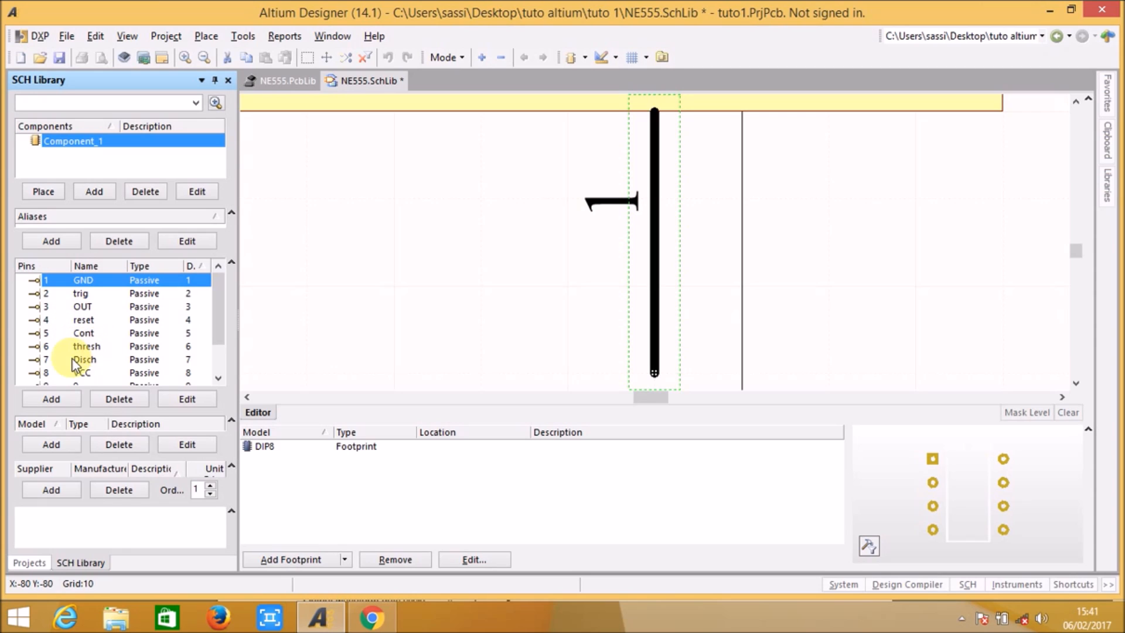
left_click(218, 378)
left_click(218, 378)
left_click(218, 378)
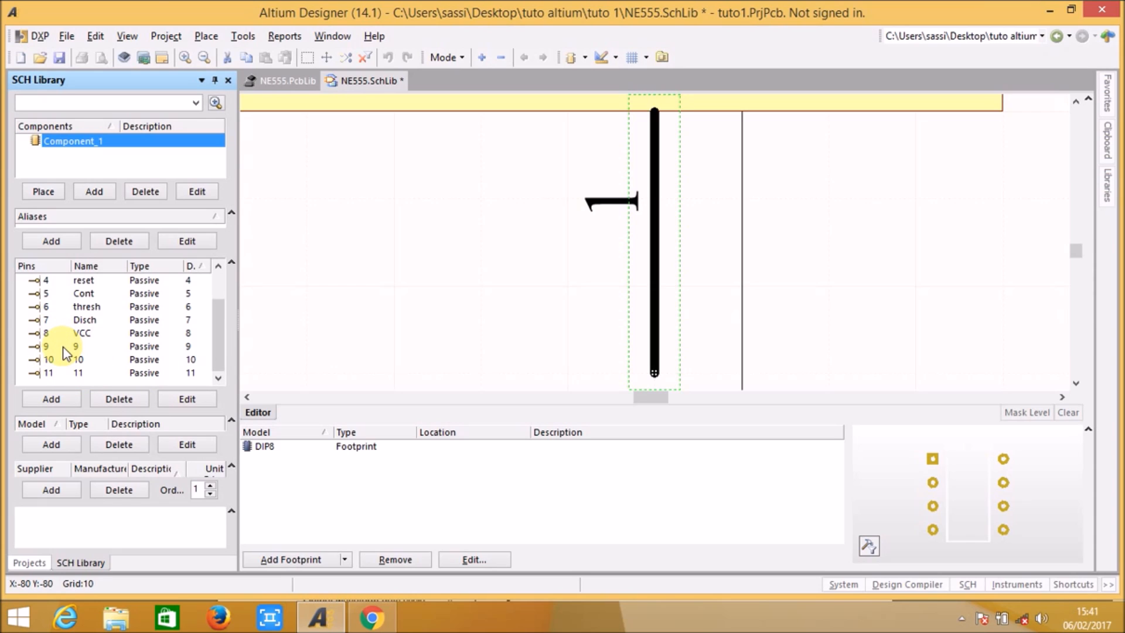
left_click(67, 349)
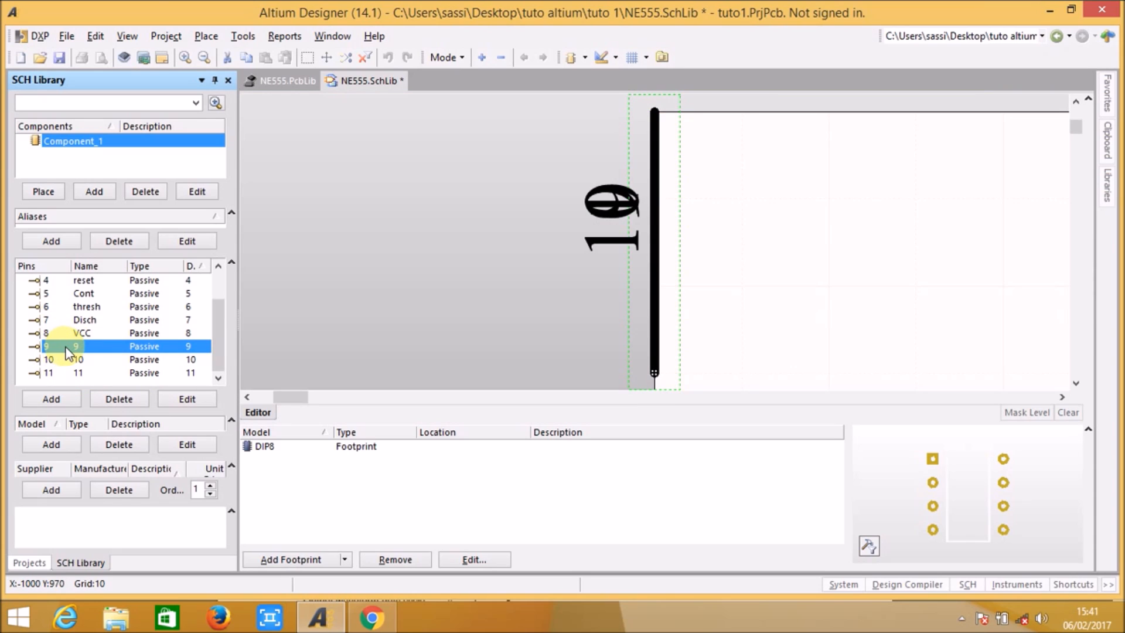
left_click(77, 363)
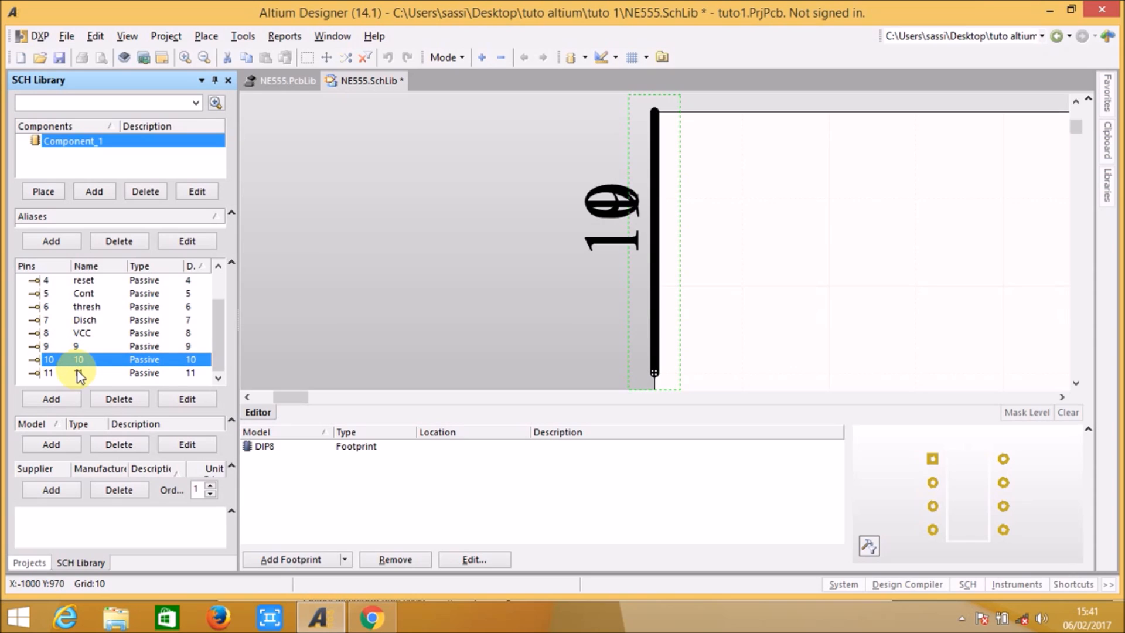
left_click(79, 373)
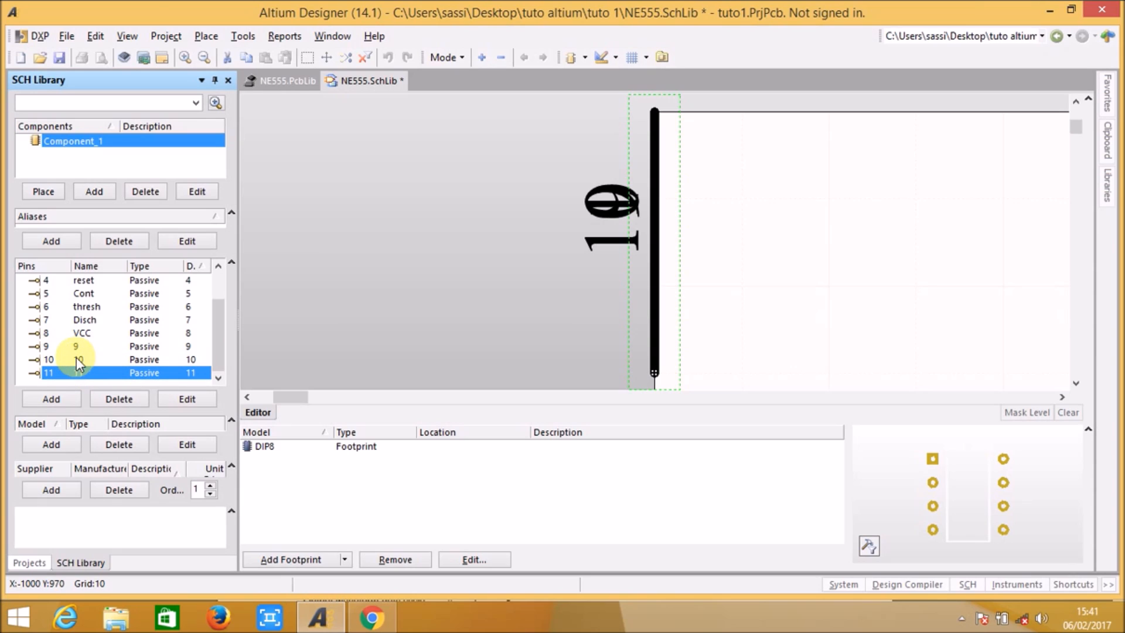
left_click(76, 357)
Step: Delete the stray pins 9, 10 and 11 from the component
left_click(76, 348)
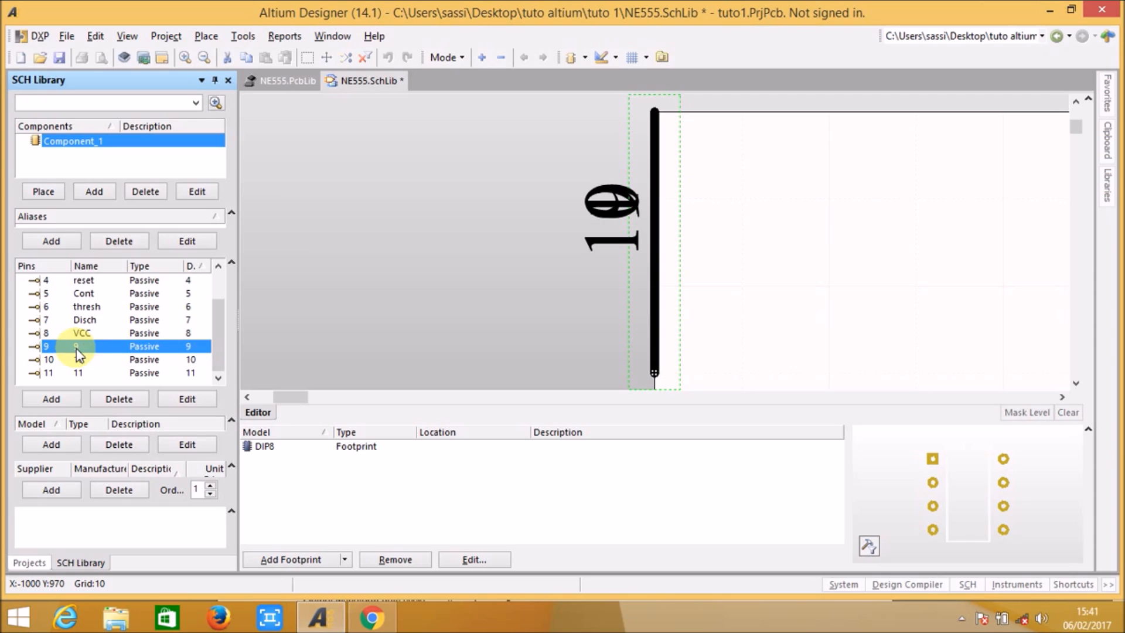
left_click(116, 398)
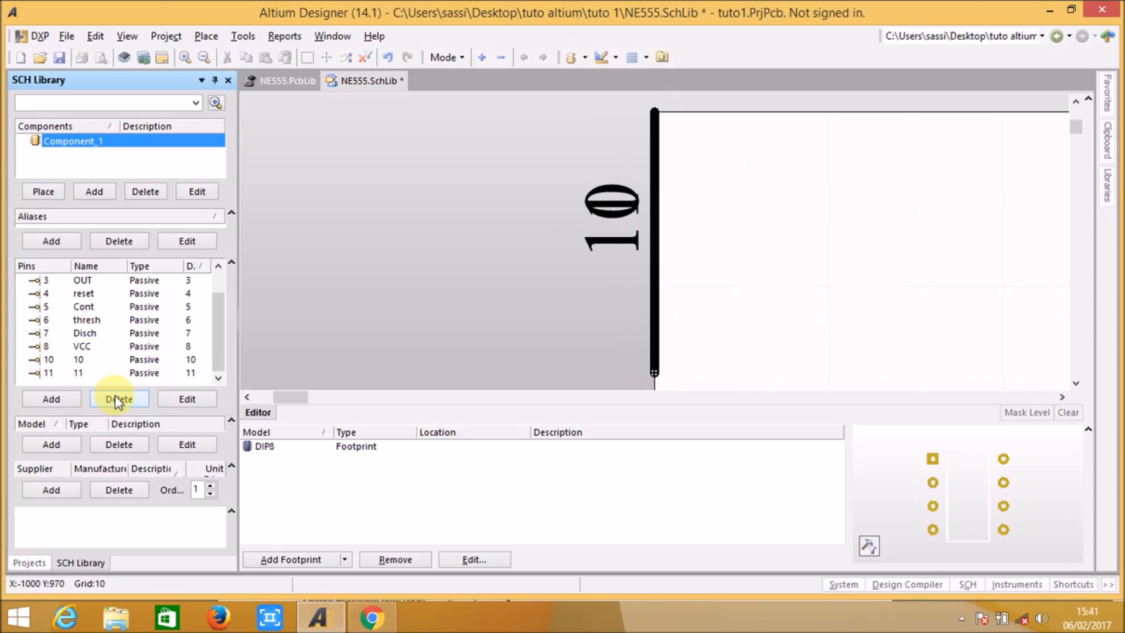
left_click(75, 360)
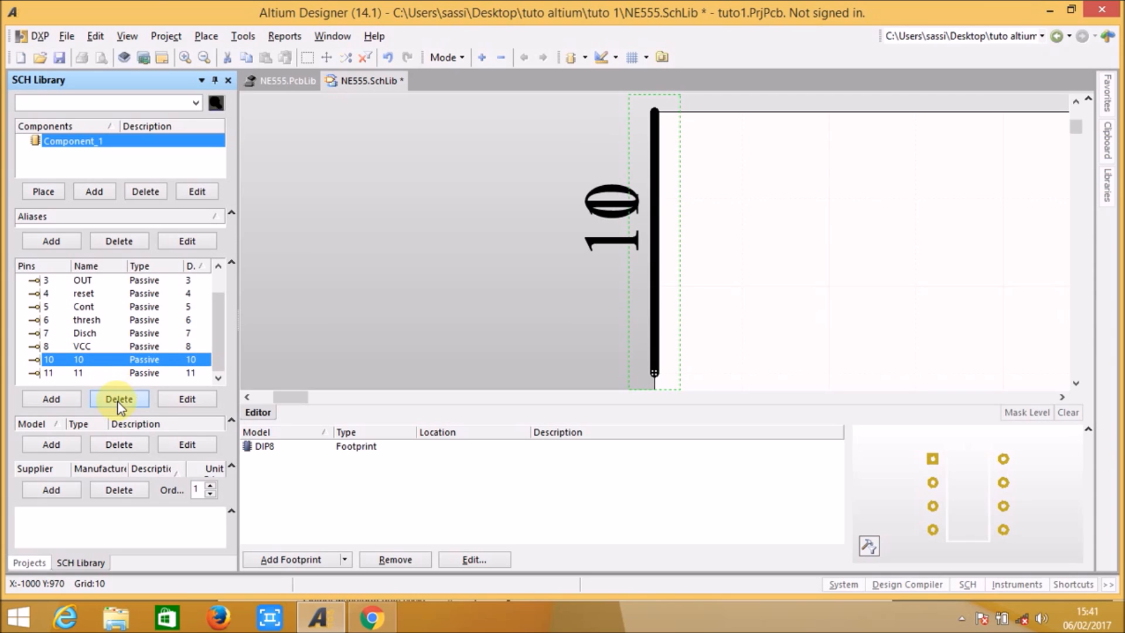
left_click(118, 399)
left_click(78, 373)
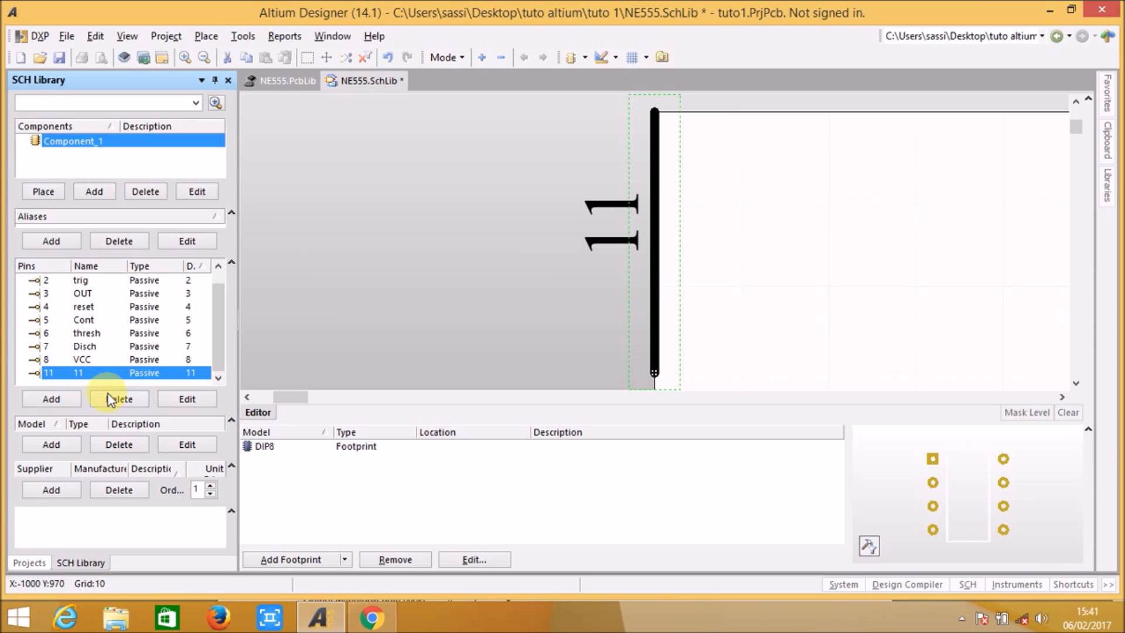
left_click(111, 400)
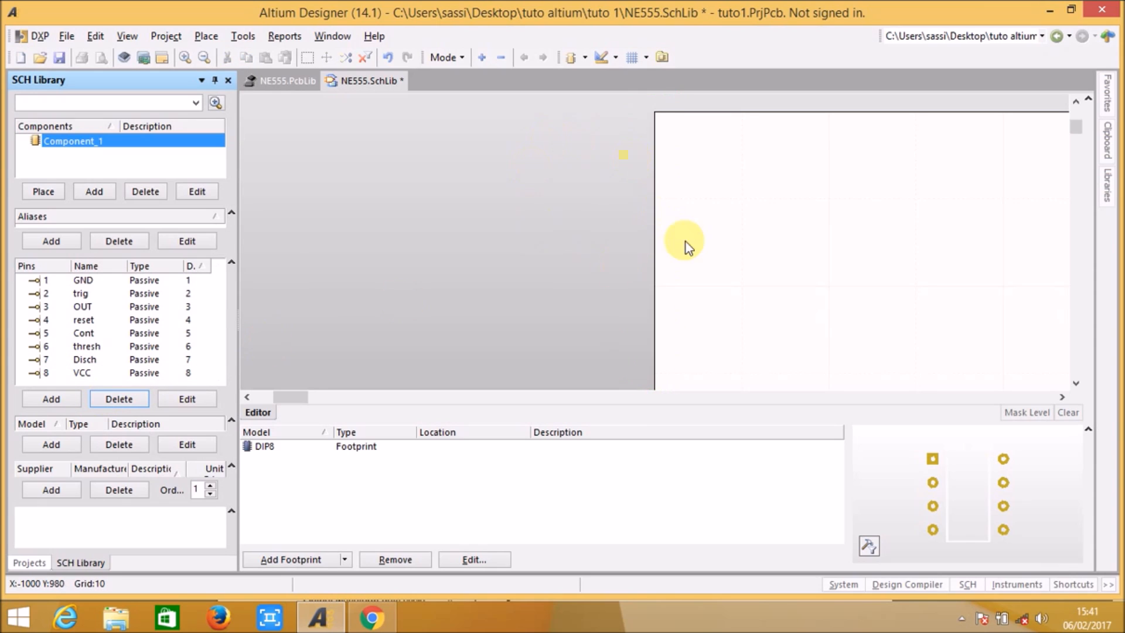
Step: Fit all objects in view and examine the NE555 symbol at different zoom levels for remaining stray pins
left_click(127, 36)
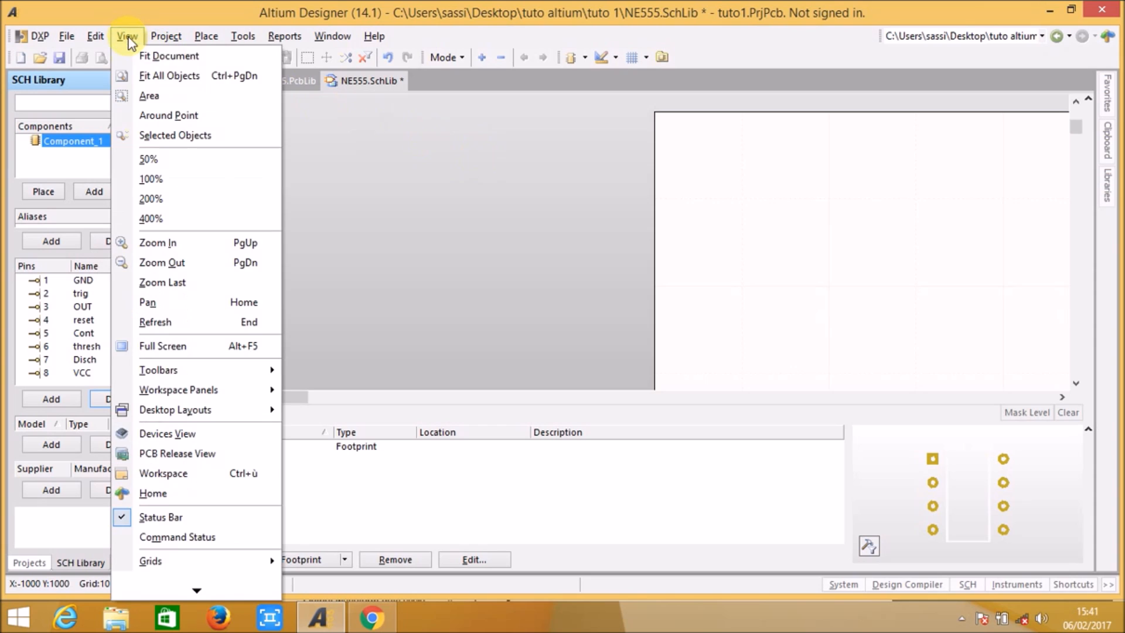
left_click(140, 76)
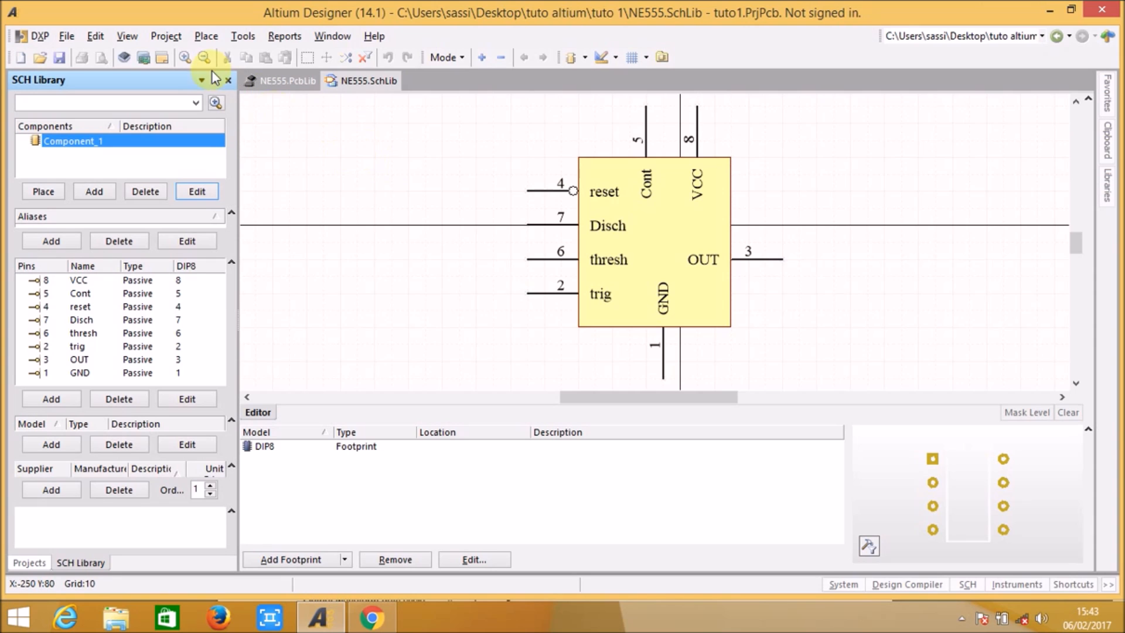
left_click(201, 58)
left_click(201, 59)
right_click_drag(366, 177, 534, 264)
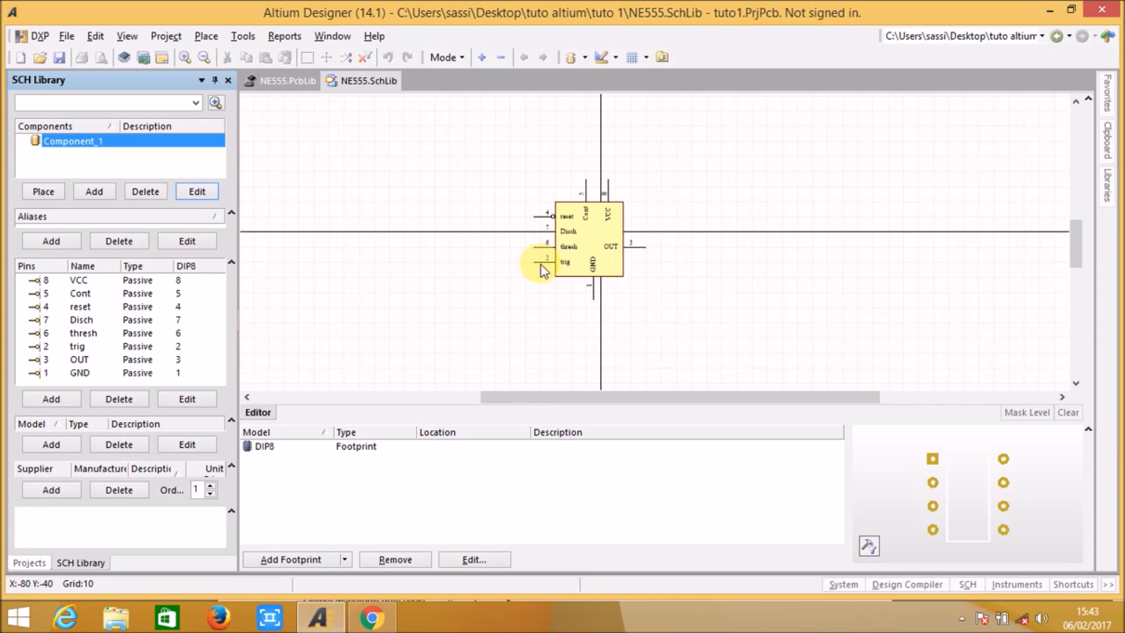
left_click(185, 58)
right_click_drag(605, 245, 479, 202)
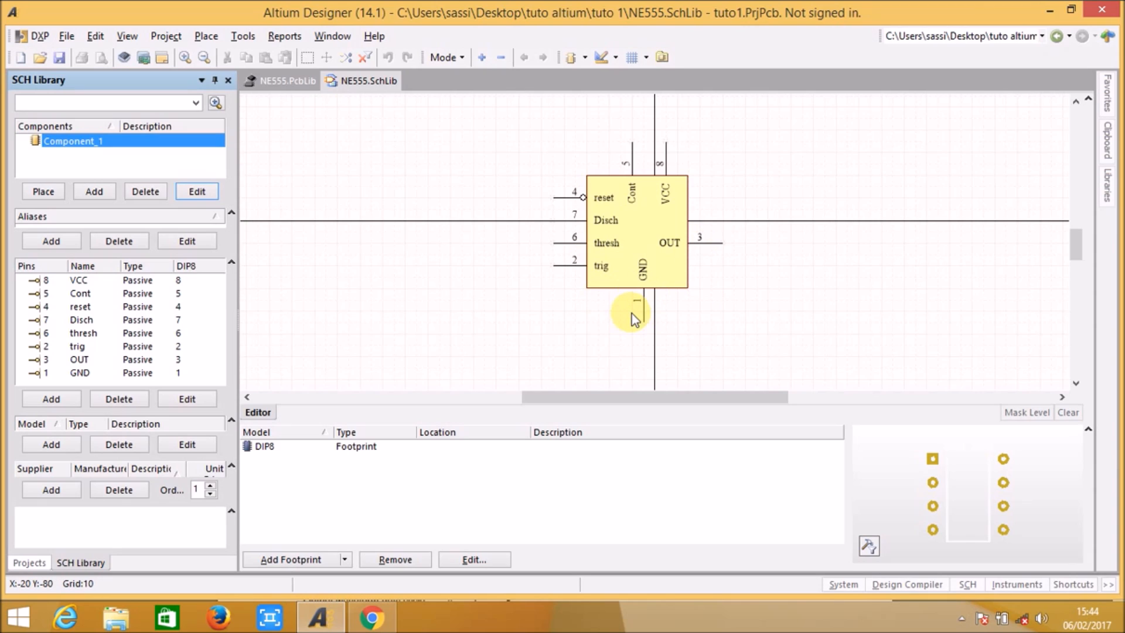
Step: Switch to the NE555 datasheet in Chrome and examine the pin layout in the Figure 12 astable circuit
left_click(381, 612)
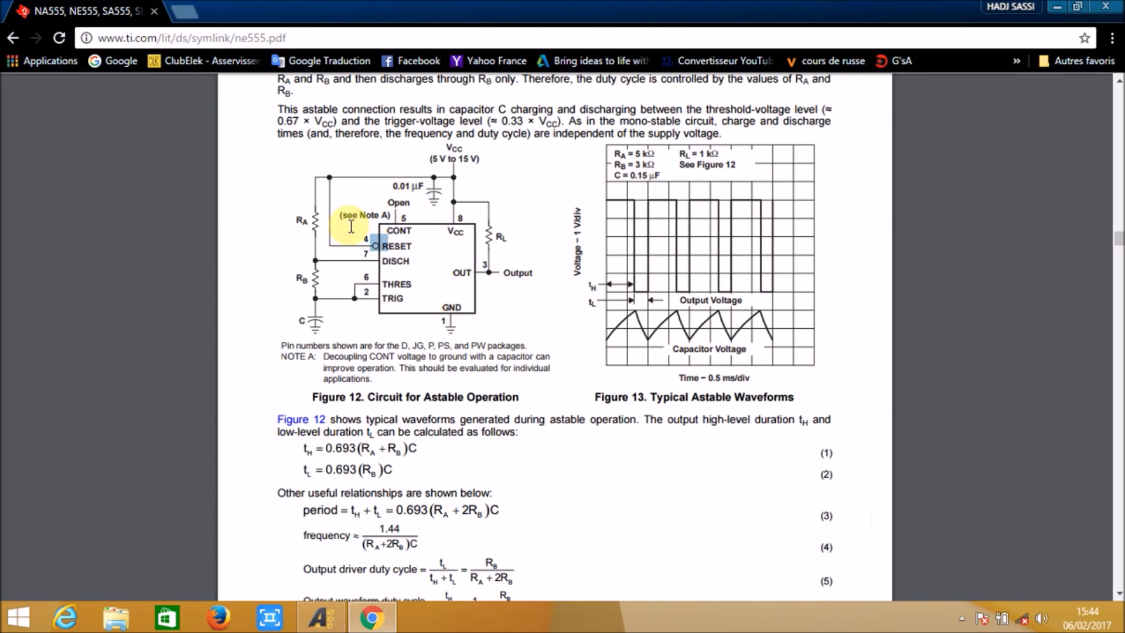
left_click(489, 307)
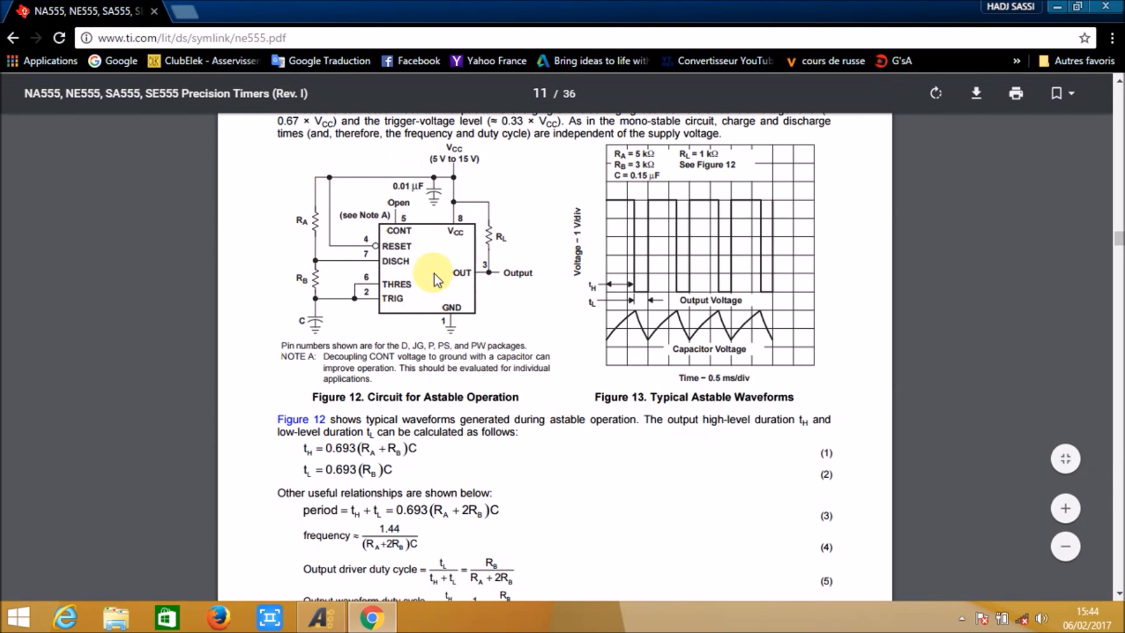